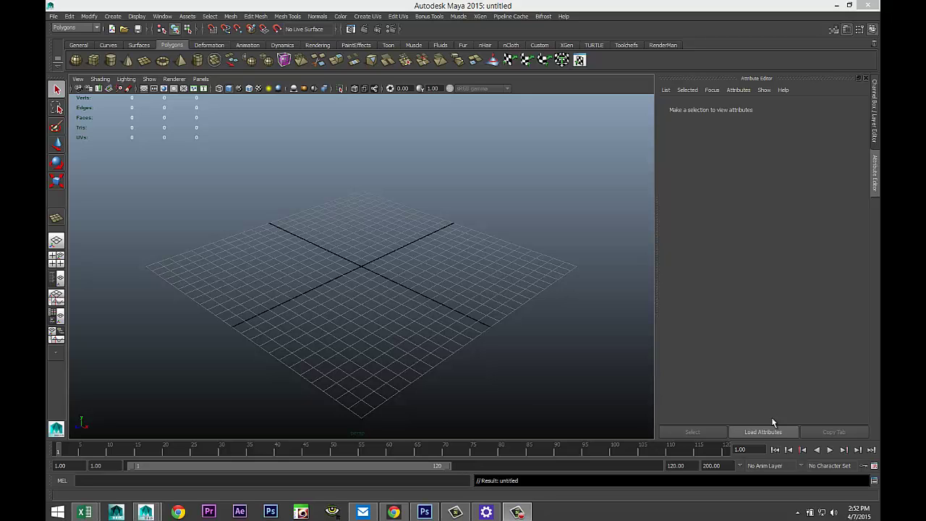
left_click_drag(285, 268, 242, 269, "alt")
left_click(94, 61)
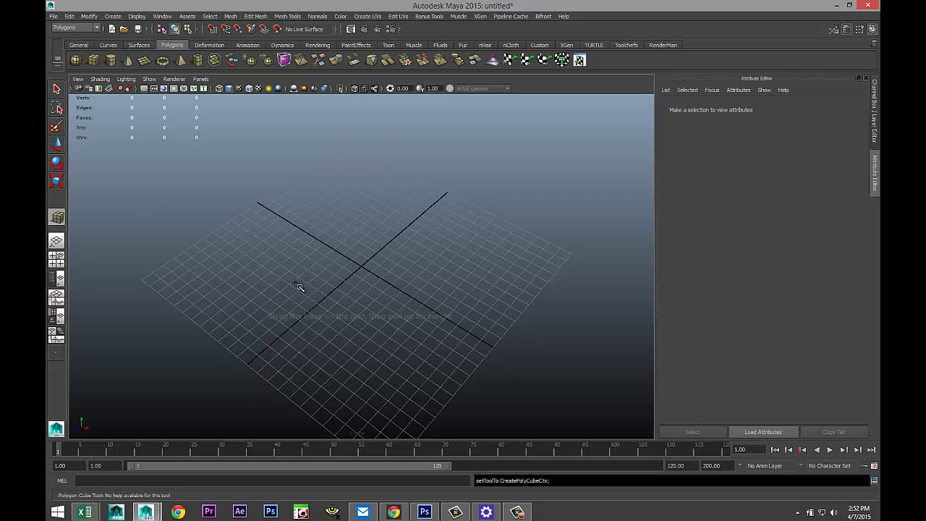
left_click_drag(250, 359, 441, 304)
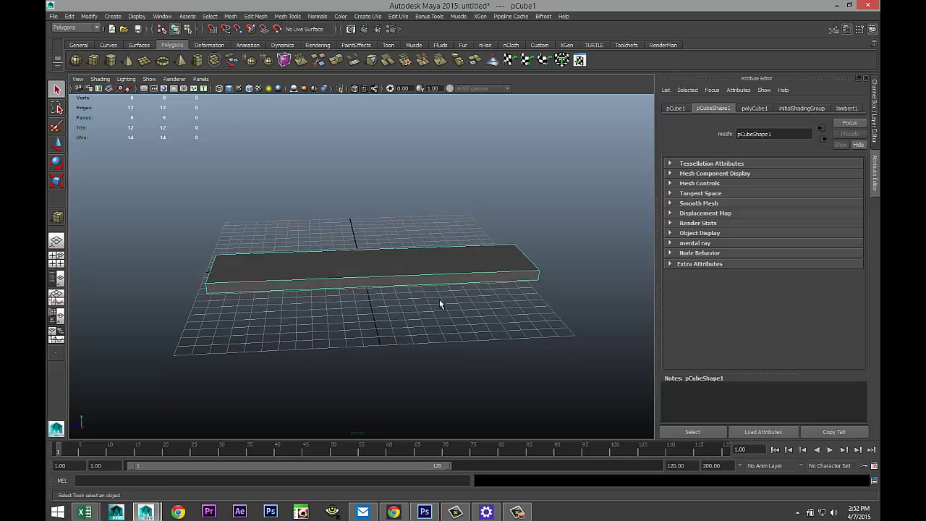
key("r")
left_click_drag(372, 224, 382, 243)
left_click_drag(395, 327, 414, 361, "alt")
middle_click_drag(415, 362, 363, 353, "alt")
left_click(676, 109)
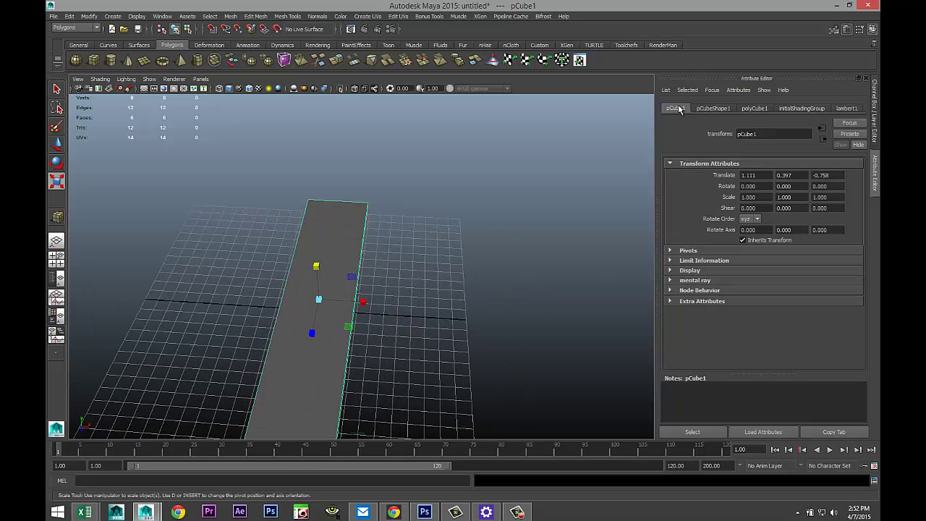
left_click(754, 110)
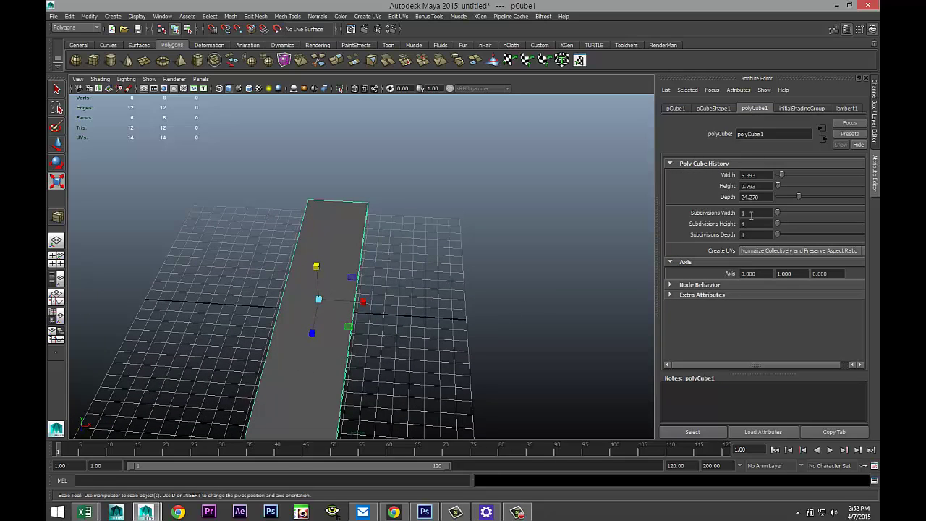
left_click_drag(778, 215, 788, 219)
left_click_drag(525, 296, 528, 254, "alt")
middle_click_drag(527, 254, 496, 296, "alt")
left_click_drag(496, 296, 411, 315, "alt")
key("ctrl+z")
right_click_drag(400, 262, 416, 251)
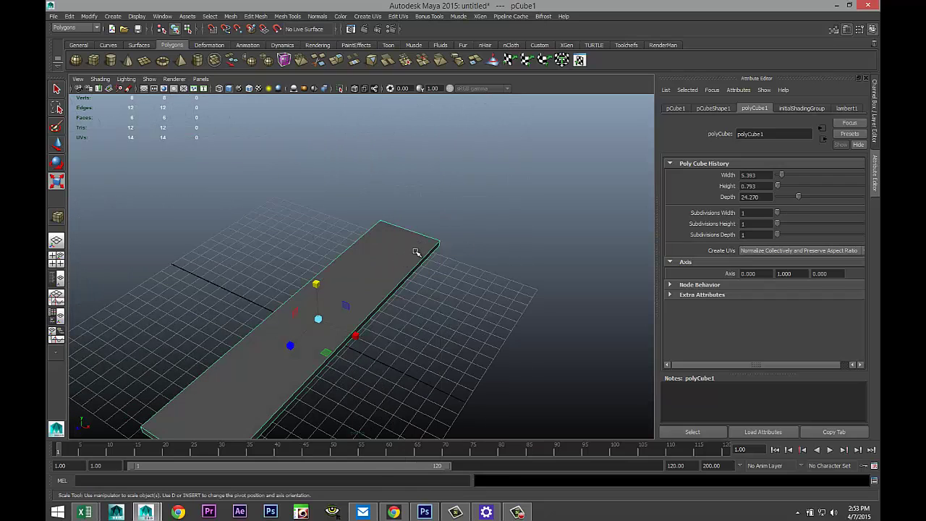
key("Delete")
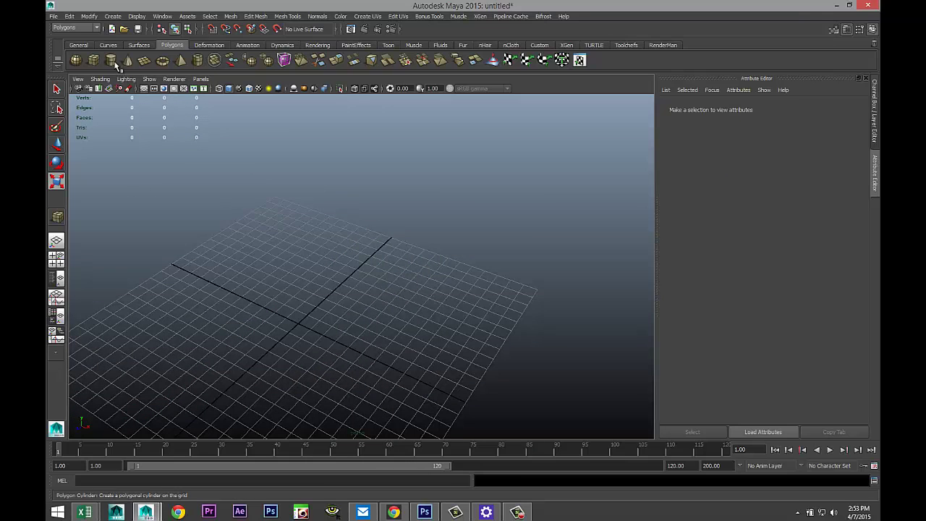
Step: Create a flat polygon cube about 6.9 wide, 0.65 high and 20.8 deep, with 7 width subdivisions
left_click(93, 60)
left_click_drag(350, 235, 224, 325)
left_click(749, 212)
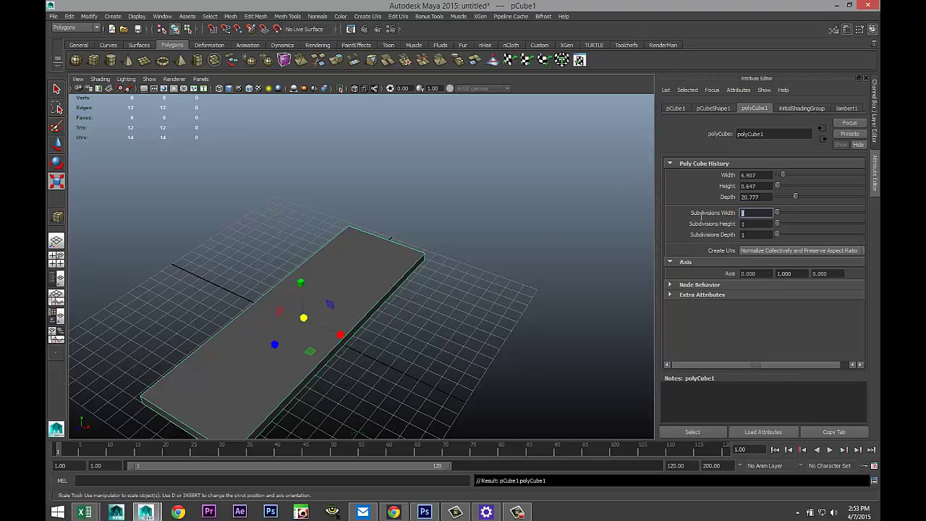
type("7")
key("Return")
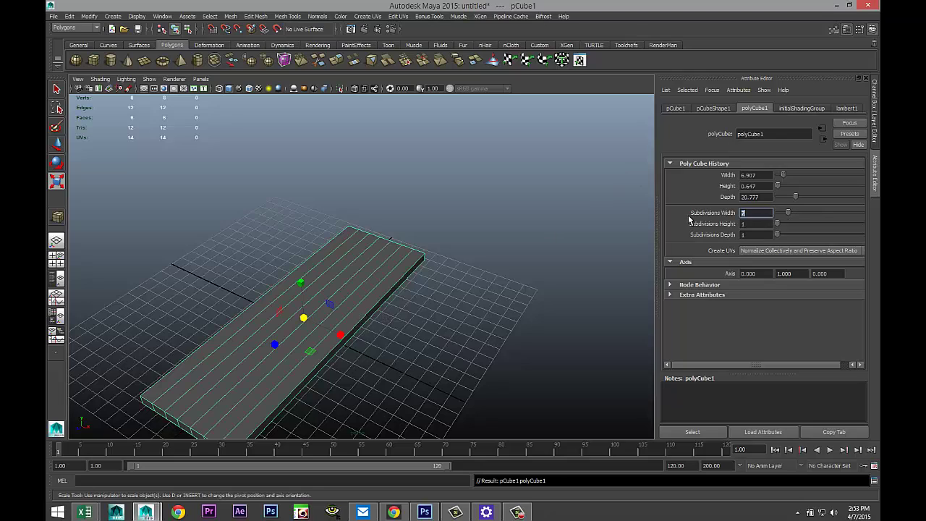
Step: Stretch the plank lengthwise by scaling it along its long axis
left_click_drag(361, 244, 345, 272, "alt")
scroll(327, 304, "down", 4)
left_click_drag(291, 316, 266, 331)
Step: Extrude four alternating end faces of the plank and pull them outward to form the fork's four tines
mouse_move(381, 362)
left_mouse_down("alt")
mouse_move(407, 343)
mouse_move(366, 355)
mouse_move(465, 375)
mouse_move(373, 354)
mouse_move(374, 345)
mouse_move(384, 355)
left_mouse_up("alt")
middle_click_drag(384, 355, 352, 314, "alt")
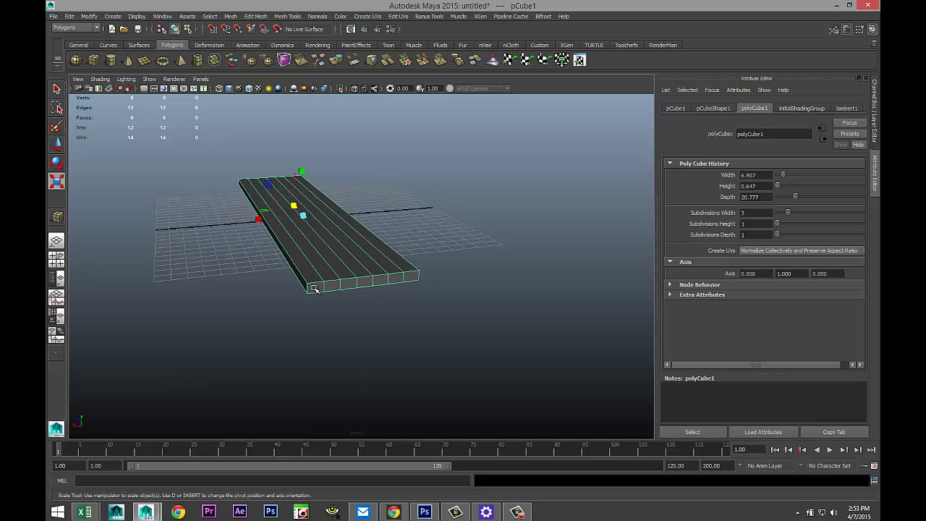
mouse_move(314, 288)
right_mouse_down()
mouse_move(340, 275)
mouse_move(340, 302)
mouse_move(318, 300)
right_mouse_up()
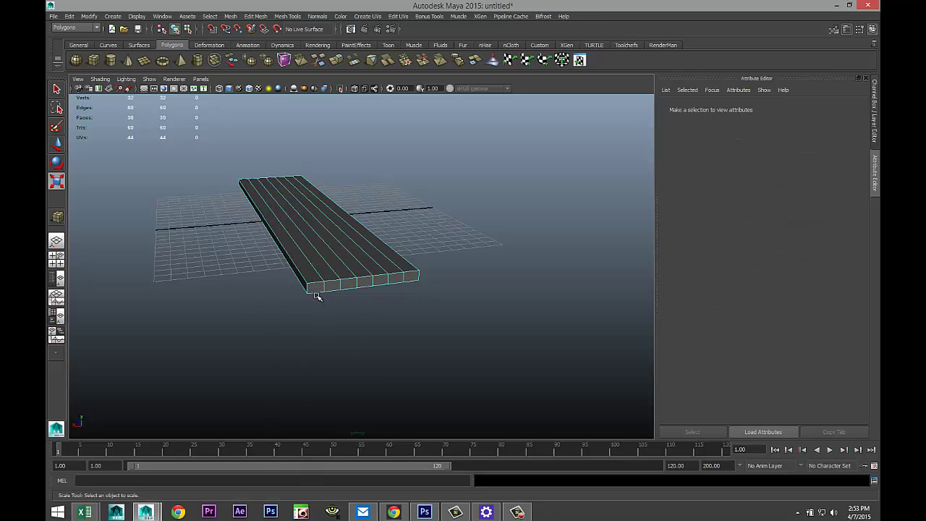
left_click(315, 290)
left_click(415, 278, "shift")
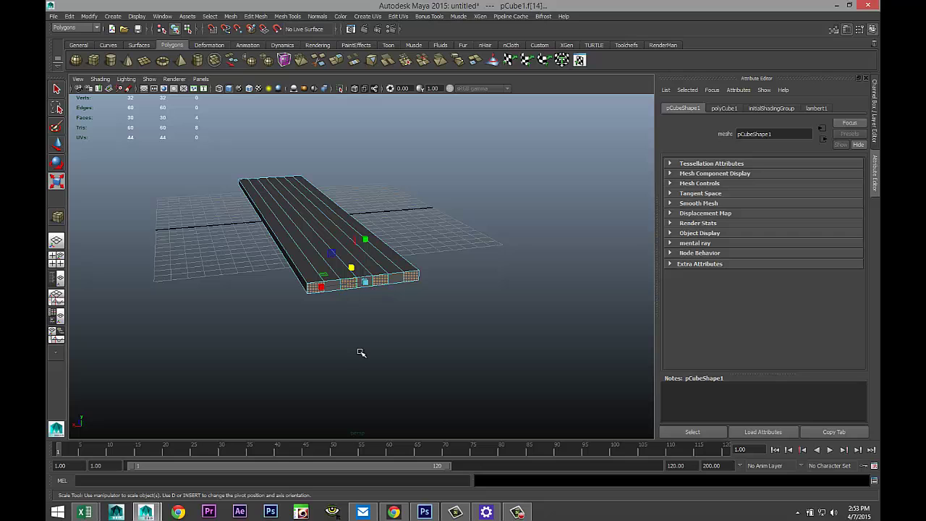
left_click_drag(333, 346, 394, 354, "alt")
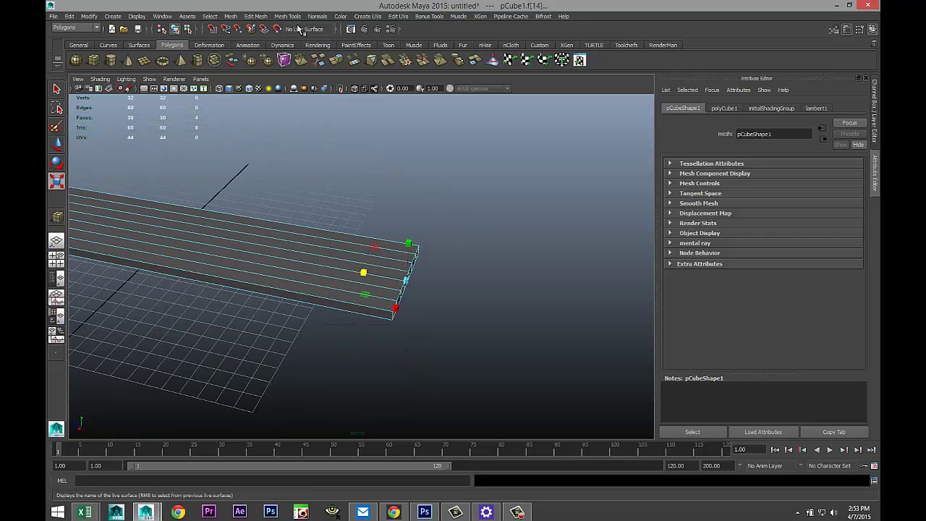
left_click(255, 17)
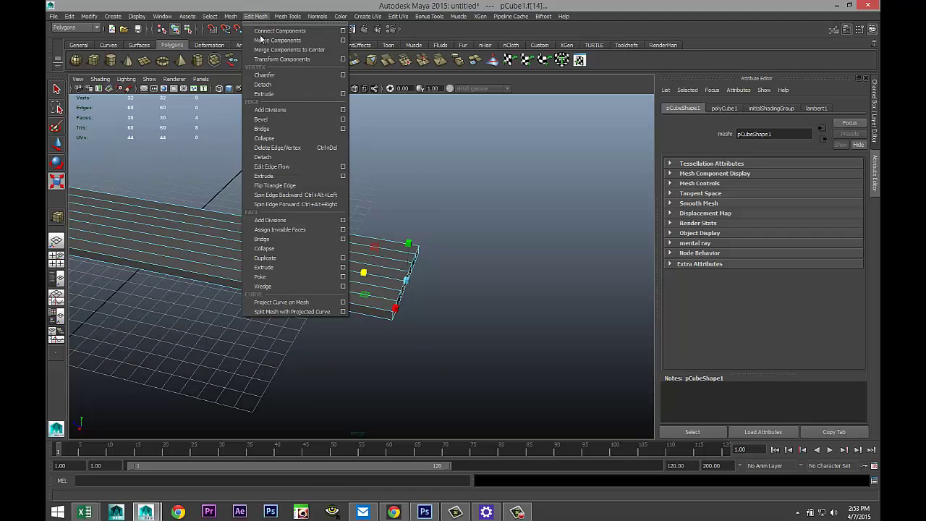
left_click(286, 270)
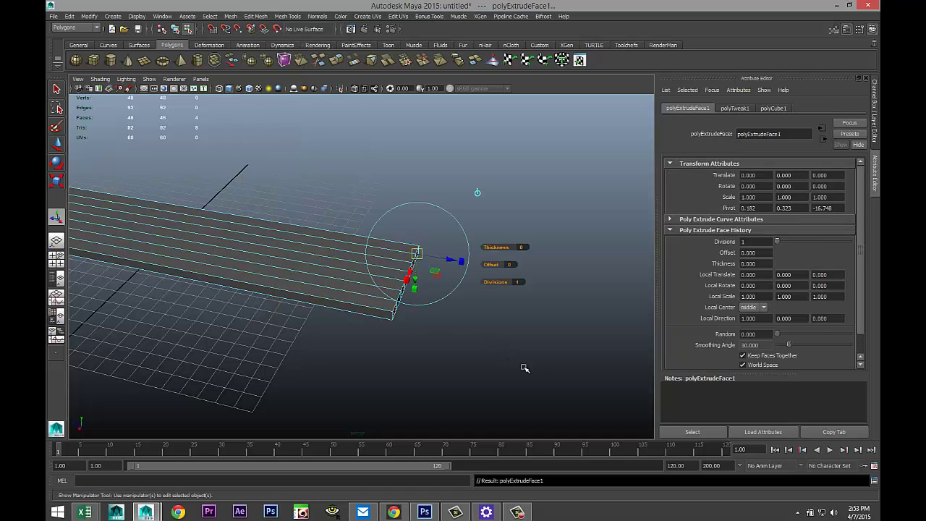
key("w")
left_click_drag(359, 271, 518, 308)
Step: Insert 10 evenly spaced edge loops across the fork's body with the Insert Edge Loop tool, using the multiple edge loops option
left_click_drag(327, 385, 319, 343, "alt")
middle_click_drag(319, 343, 371, 329, "alt")
scroll(375, 325, "down", 3)
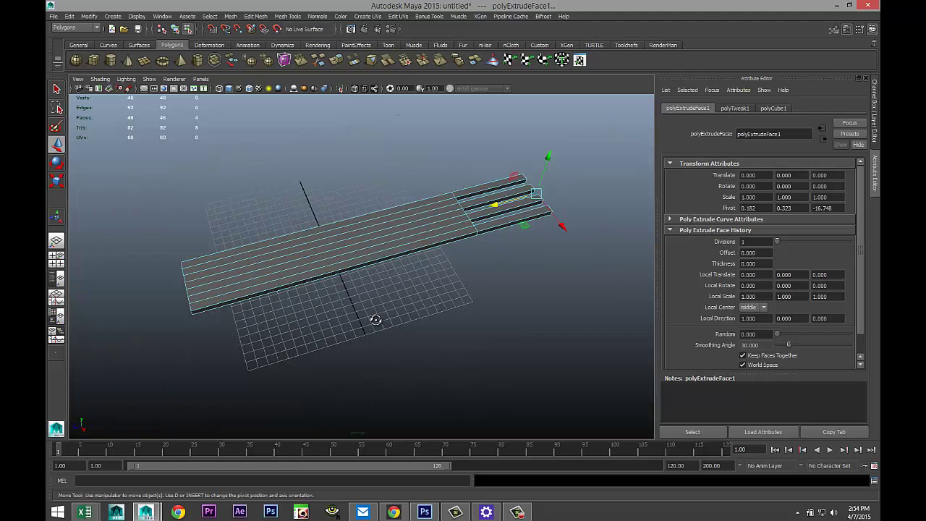
left_click_drag(376, 321, 371, 289, "alt")
left_click(287, 17)
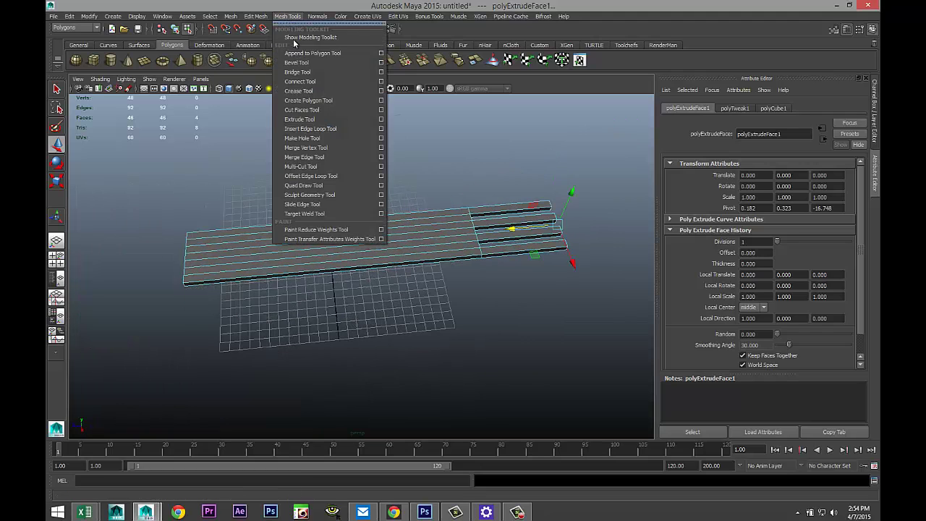
left_click(377, 129)
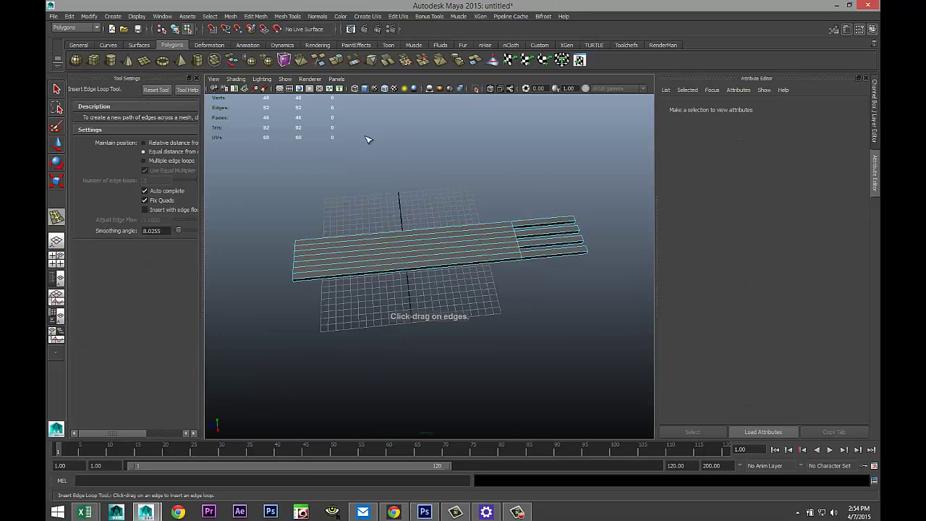
left_click(145, 160)
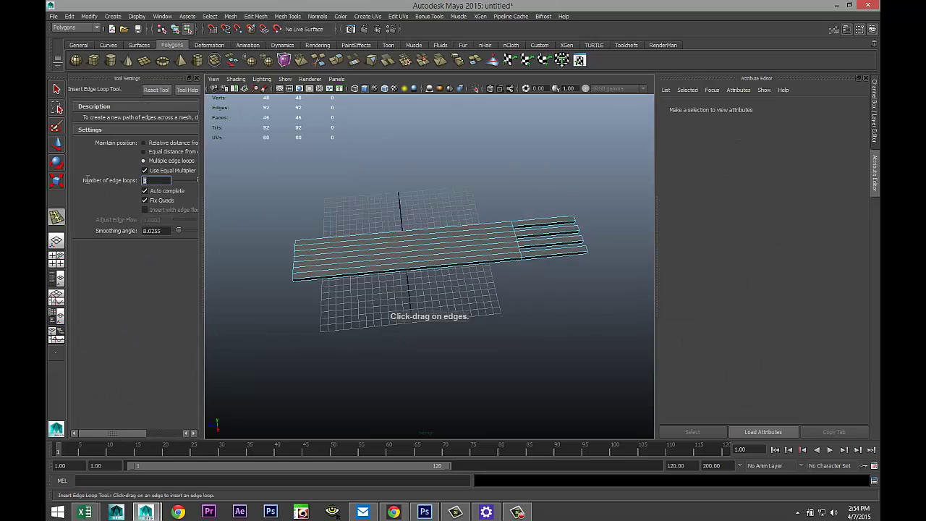
type("10")
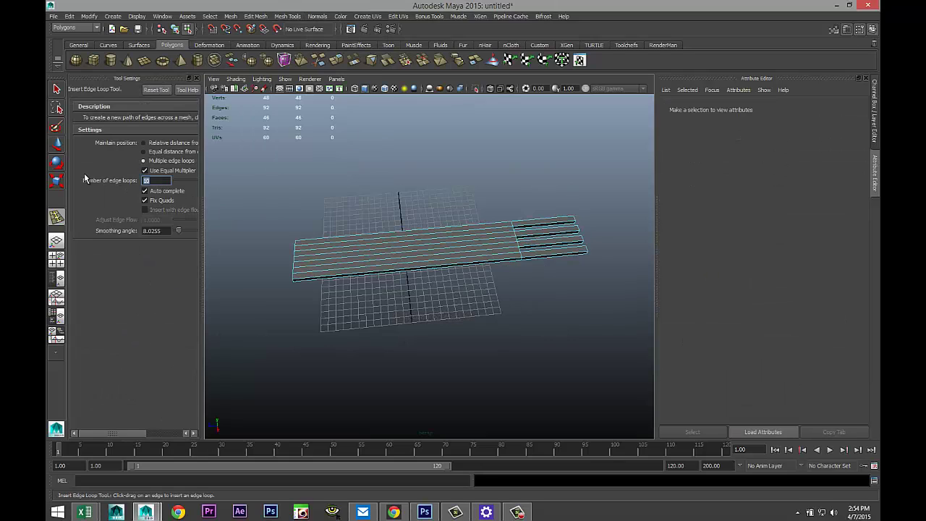
left_click(393, 274)
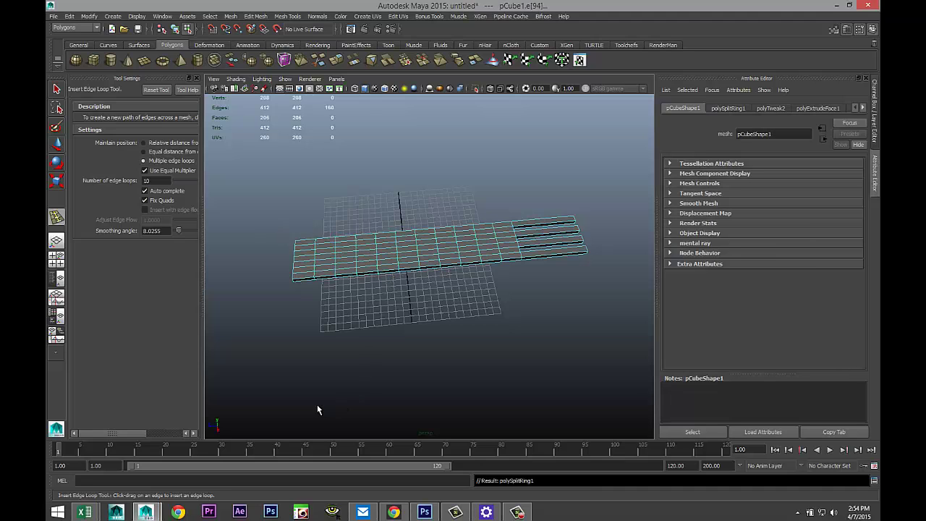
key("q")
Step: In the top view, narrow the three vertex rows just behind the base of the tines by scaling them widthwise
left_click(57, 262)
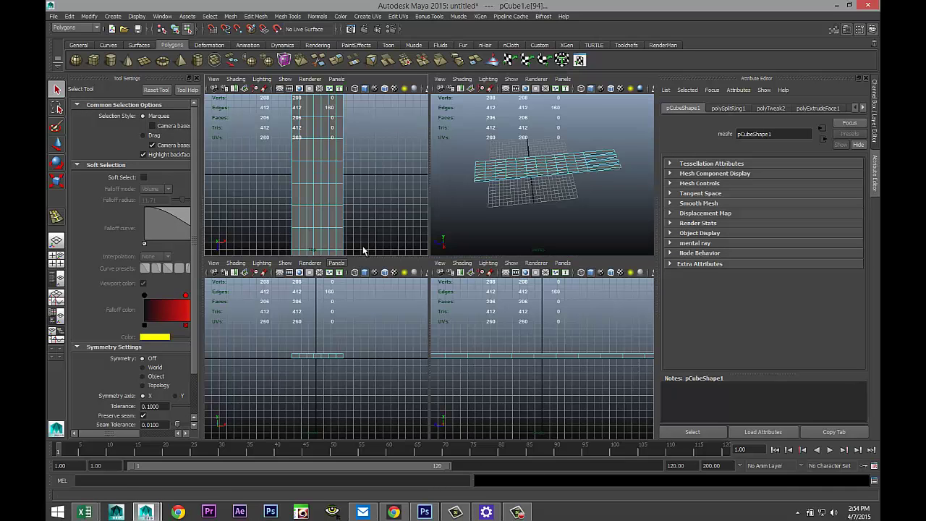
key("space")
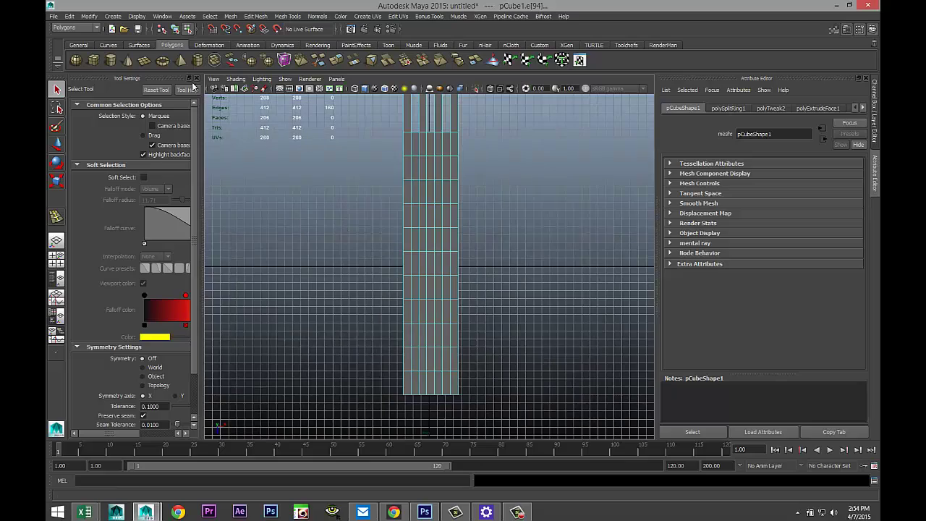
left_click(196, 78)
scroll(397, 281, "down", 3)
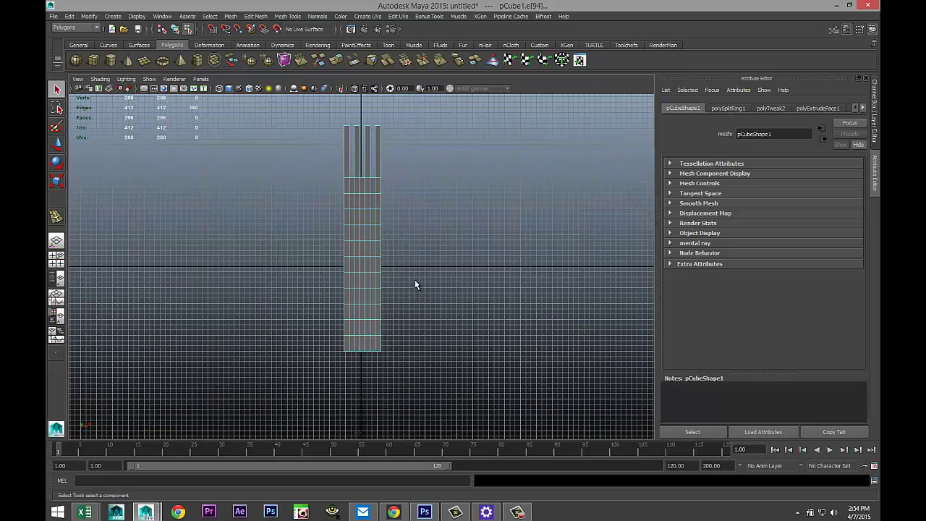
scroll(416, 261, "up", 3)
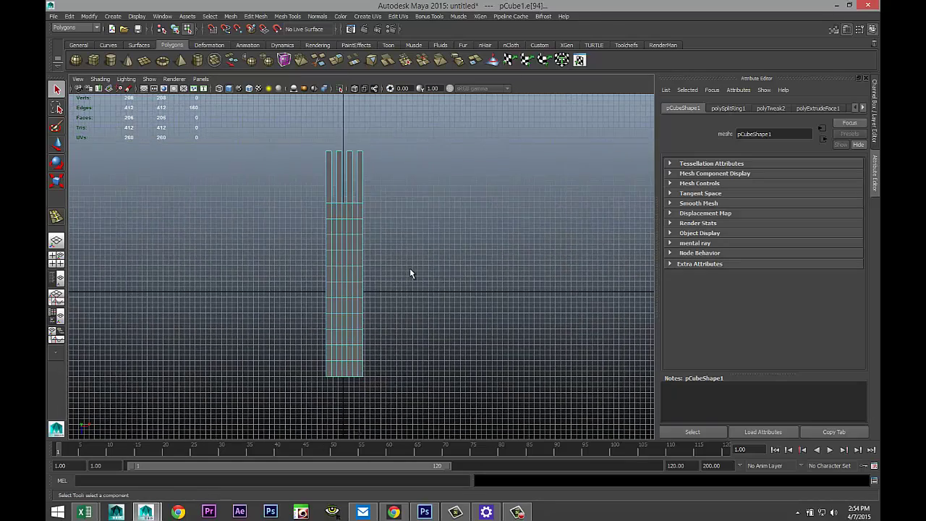
middle_click_drag(407, 255, 423, 274, "alt")
right_click_drag(336, 227, 306, 227)
left_click_drag(364, 242, 400, 280)
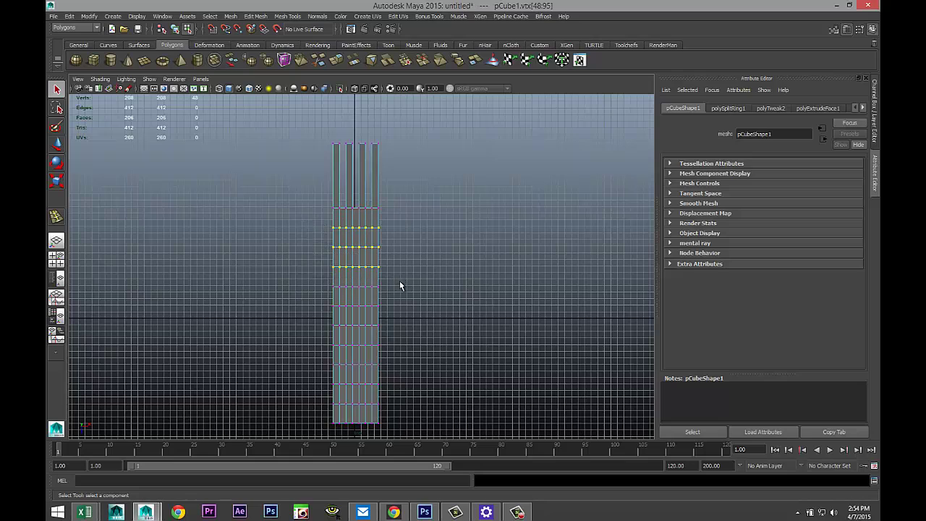
key("r")
left_click_drag(402, 249, 379, 247)
Step: Scale the lower two of the three narrowed vertex rows further inward, tapering the head into a thin neck
key("shift+comma")
left_click_drag(320, 256, 367, 266)
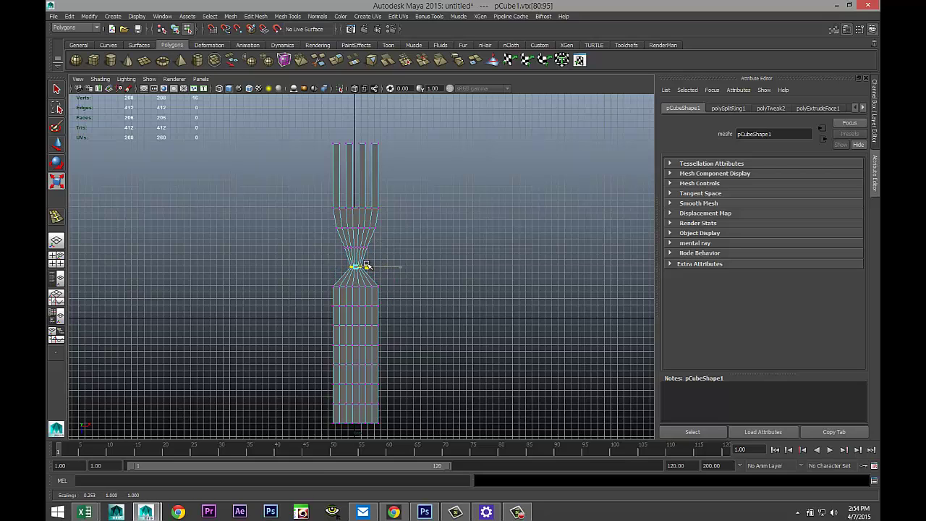
mouse_move(319, 240)
left_mouse_down()
mouse_move(400, 249)
mouse_move(387, 249)
left_mouse_up()
Step: Slightly narrow the tines and upper head vertices, and pinch the next vertex row below the neck to neck width
left_click_drag(295, 123, 434, 241)
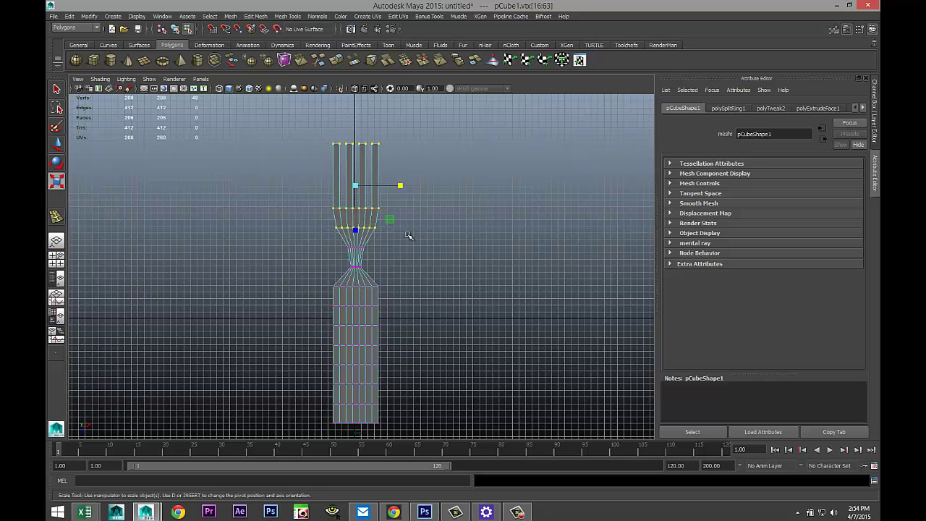
left_click_drag(401, 188, 394, 188)
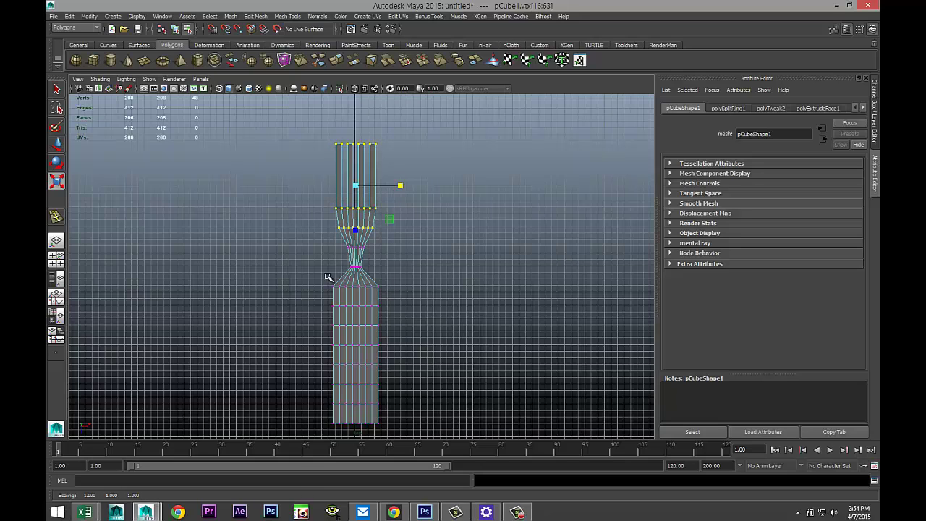
left_click_drag(312, 279, 368, 288)
Step: Narrow the handle by scaling its bottom three vertex rows inward, and the four rows above them to a matching width
middle_click_drag(441, 379, 419, 344, "alt")
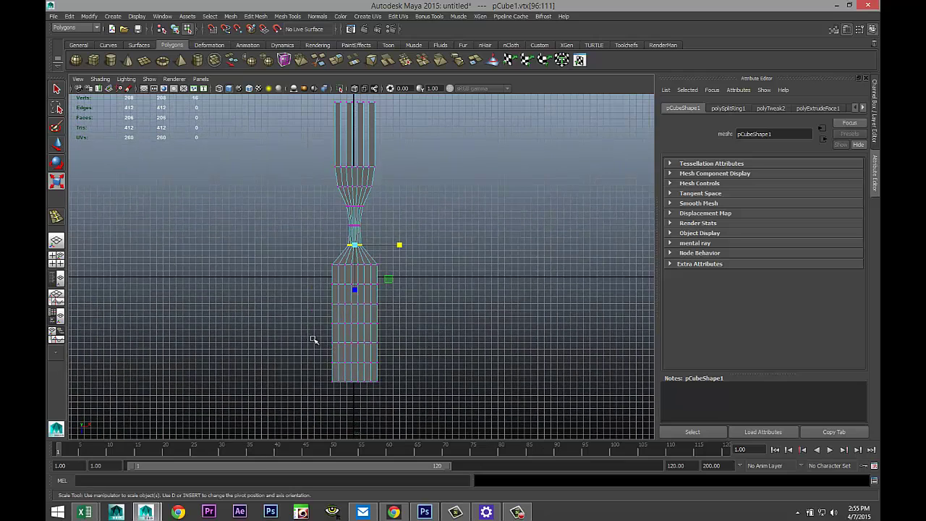
left_click_drag(306, 336, 404, 408)
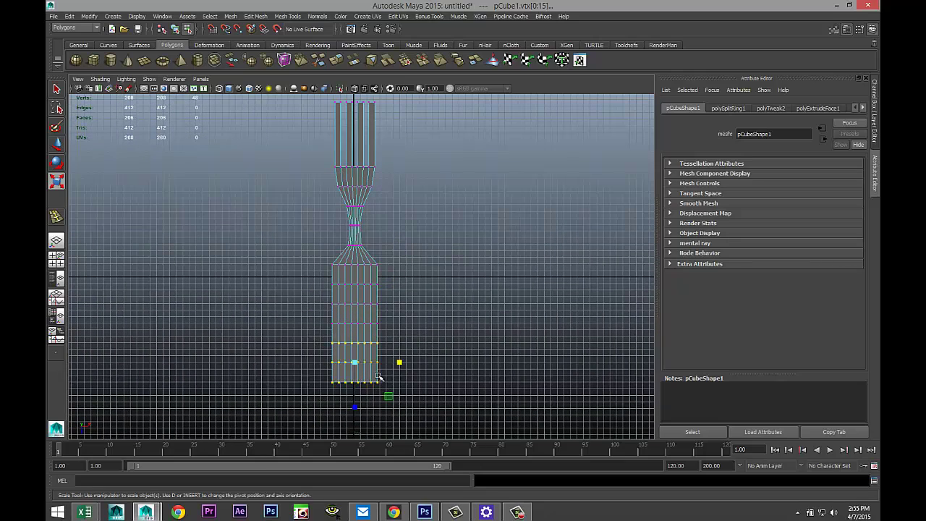
left_click_drag(400, 362, 390, 363)
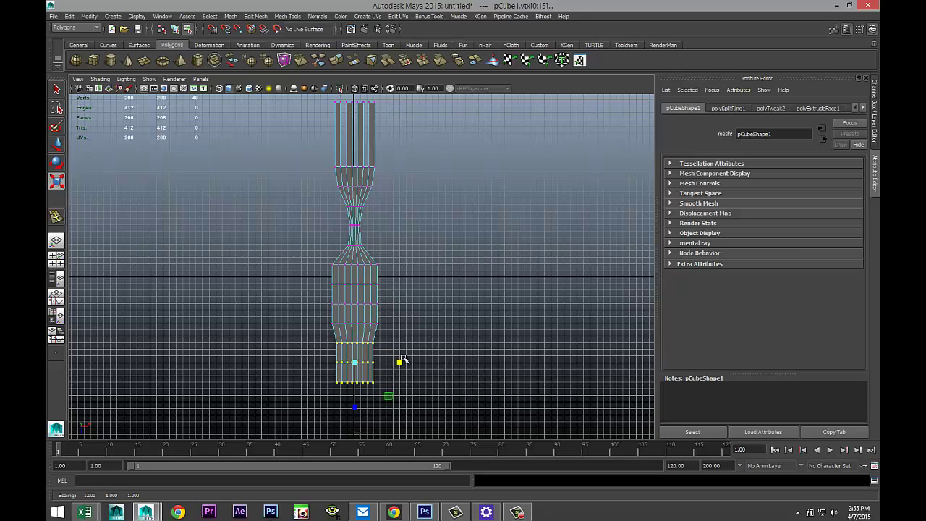
left_click_drag(307, 256, 425, 331)
left_click_drag(401, 296, 390, 296)
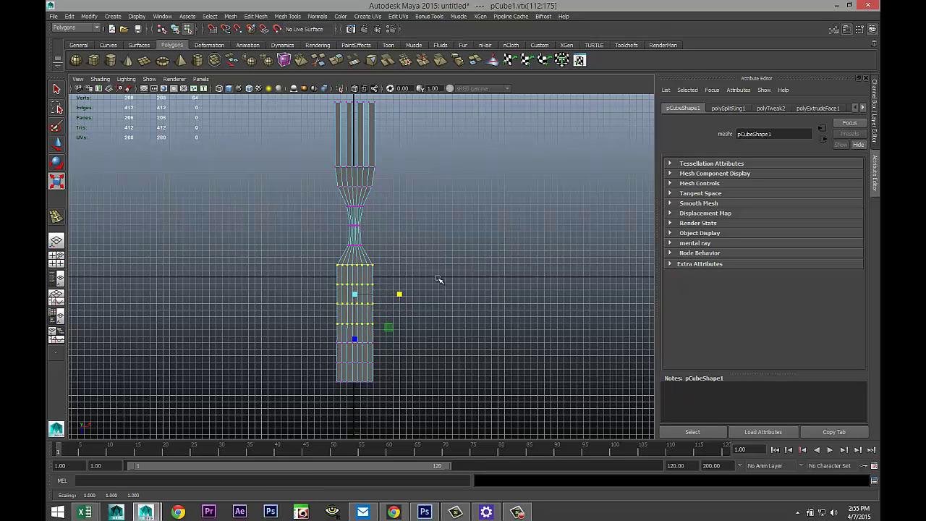
left_click(462, 271)
Step: Scale the handle's vertex rows individually so it widens gradually from the neck and tapers to a narrow end
left_click_drag(333, 239, 390, 248)
left_click_drag(322, 258, 383, 304)
left_click_drag(316, 318, 396, 323)
left_click_drag(319, 362, 385, 375)
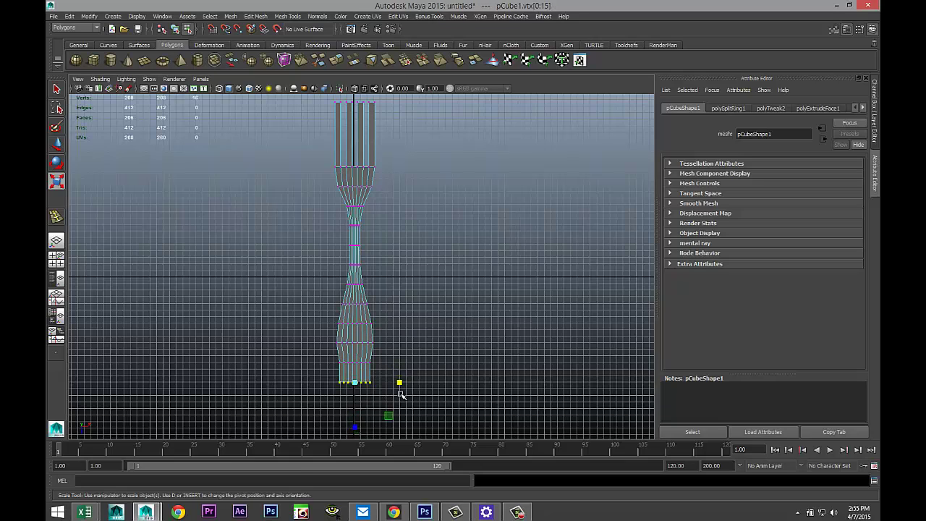
left_click_drag(399, 382, 378, 383)
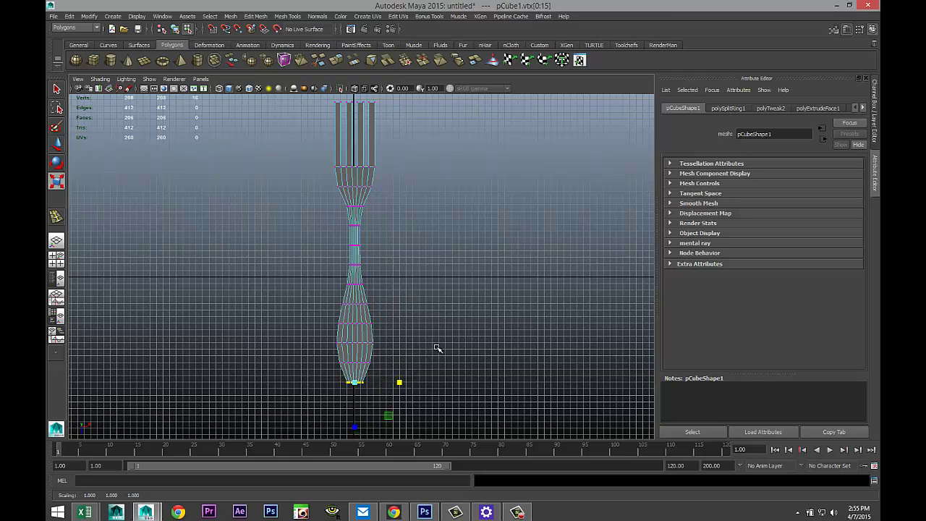
Step: Scale the tines and their base row slightly narrower, and pinch the vertex row where the head meets the neck
middle_click_drag(417, 239, 450, 360, "alt")
scroll(459, 352, "up", 4)
middle_click_drag(491, 327, 451, 330, "alt")
scroll(450, 331, "up", 1)
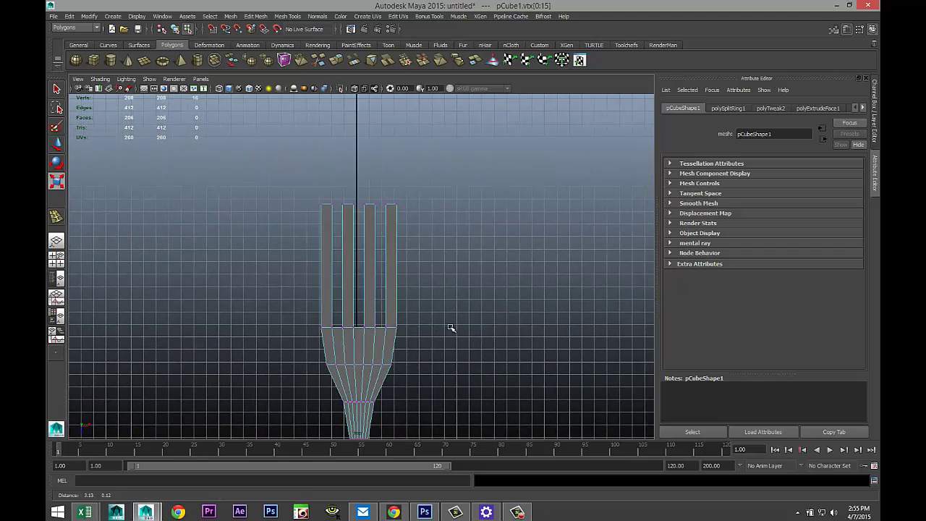
left_click_drag(285, 179, 460, 335)
left_click_drag(405, 267, 399, 268)
left_click_drag(297, 355, 399, 366)
middle_click_drag(421, 377, 412, 297, "alt")
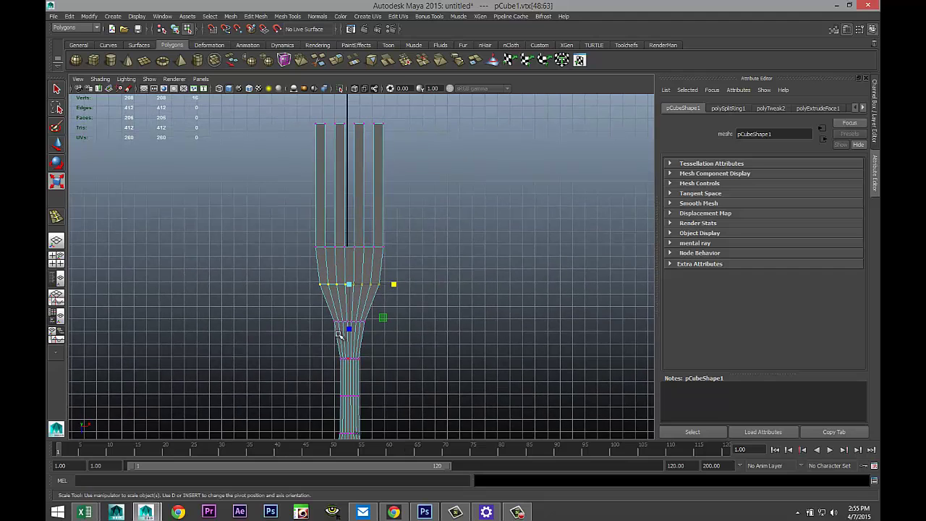
left_click_drag(311, 316, 386, 323)
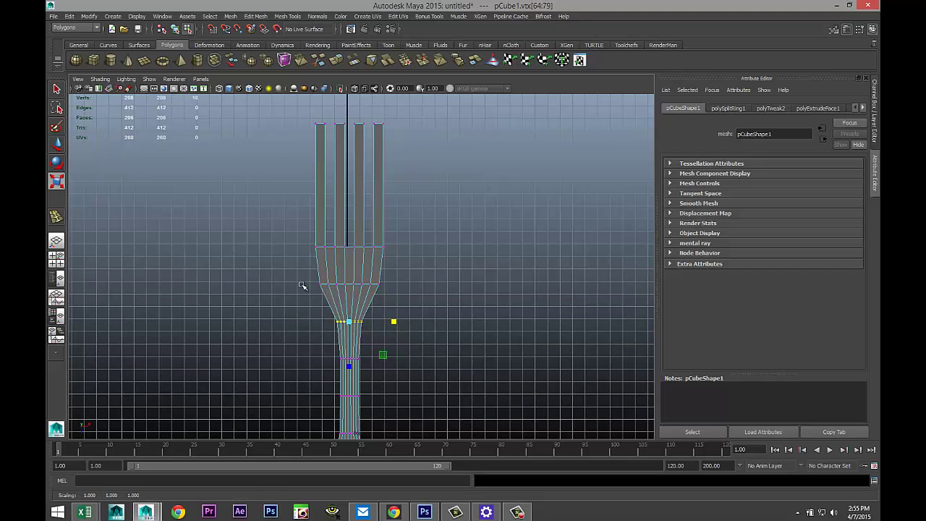
Step: Scale the head's middle vertex row and the tine base row wider, so the tines taper toward their tips
left_click_drag(336, 281, 398, 288)
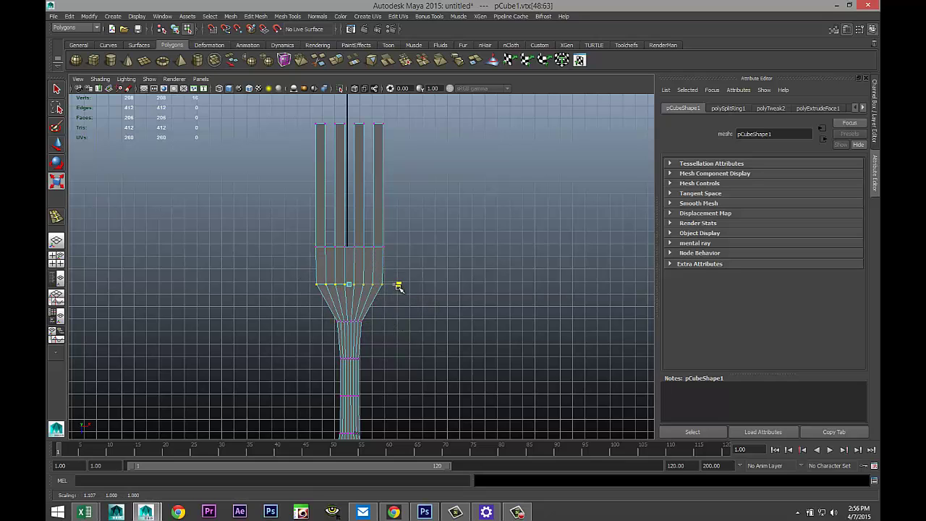
left_click_drag(281, 233, 434, 275)
left_click_drag(396, 249, 403, 251)
scroll(405, 335, "down", 4)
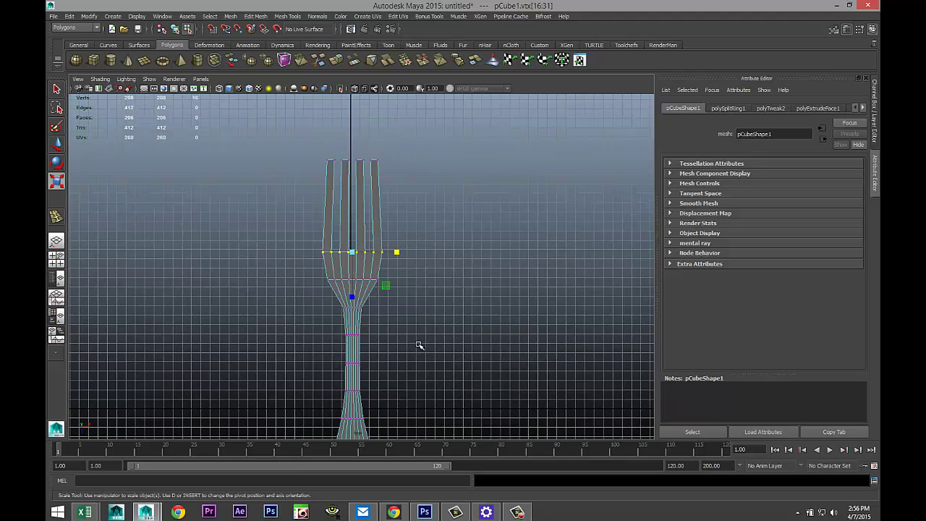
Step: Rescale the handle's vertex rows one by one to smooth its widening from the neck toward the rounded end
scroll(442, 289, "up", 4)
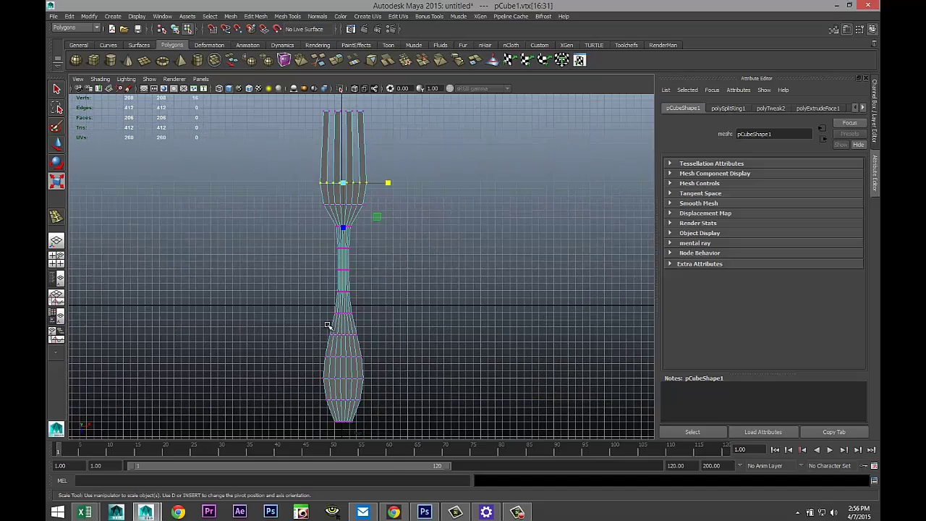
left_click_drag(309, 307, 381, 313)
left_click_drag(301, 326, 372, 337)
left_click_drag(297, 343, 381, 360)
left_click_drag(312, 389, 385, 414)
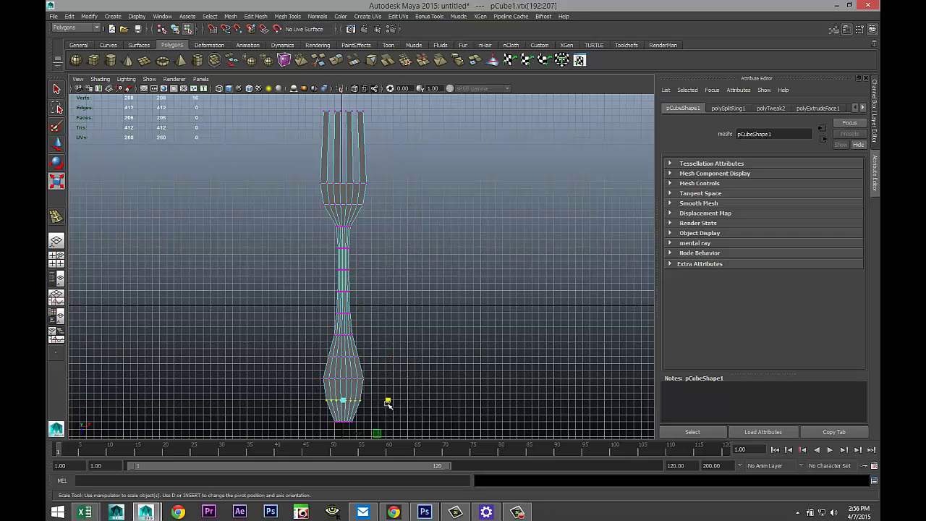
Step: Move the handle's last vertex row slightly outward to lengthen the end of the handle
left_click_drag(313, 415, 438, 370)
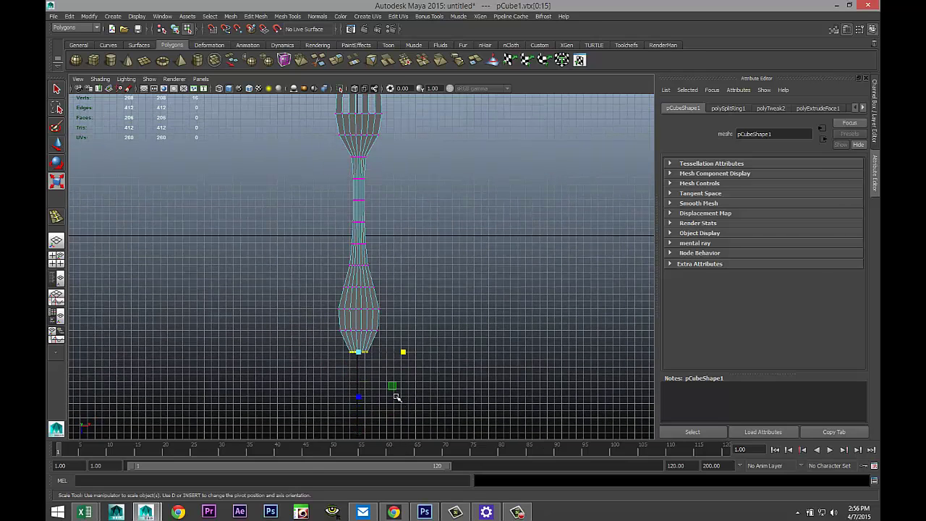
key("w")
left_click_drag(362, 398, 361, 408)
scroll(452, 364, "up", 1)
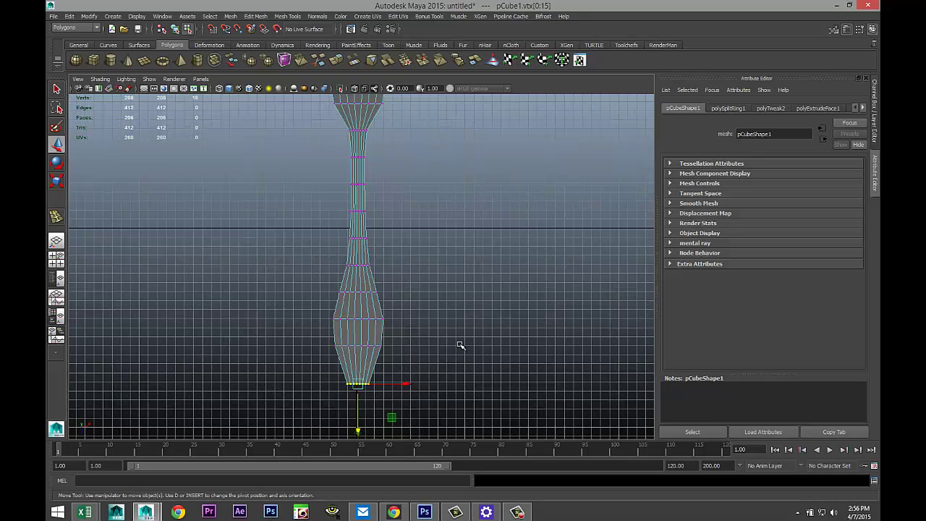
scroll(443, 346, "down", 1)
Step: Select the whole fork as an object in the perspective view and scale it down vertically to thin it
left_click(57, 262)
key("space")
left_click_drag(454, 284, 332, 286, "alt")
right_click_drag(270, 268, 287, 253)
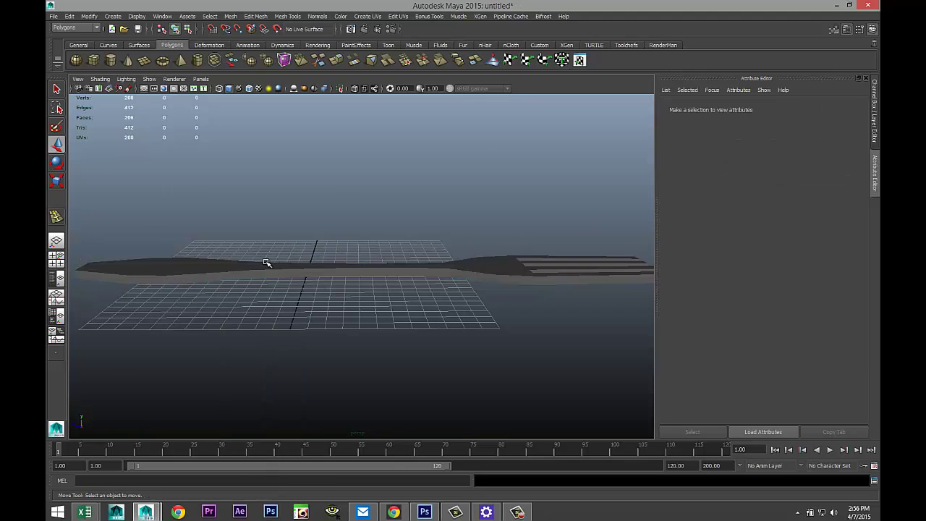
left_click(266, 262)
key("r")
left_click_drag(311, 227, 319, 252)
mouse_move(360, 317)
left_mouse_down("alt")
mouse_move(332, 321)
mouse_move(354, 334)
left_mouse_up("alt")
mouse_move(415, 331)
left_mouse_down("alt")
mouse_move(330, 333)
mouse_move(428, 334)
left_mouse_up("alt")
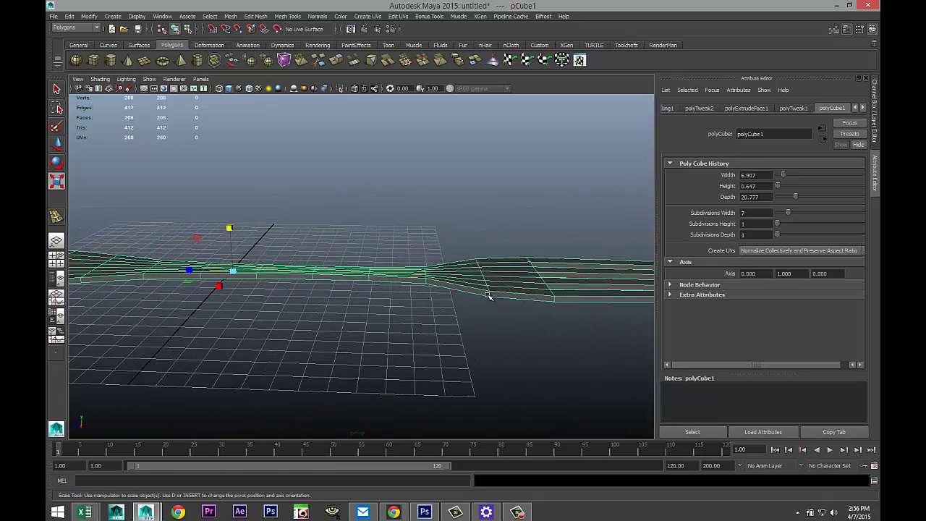
Step: In the side view, raise the vertex row where the head meets the neck and the adjacent row on its handle side
left_click(56, 259)
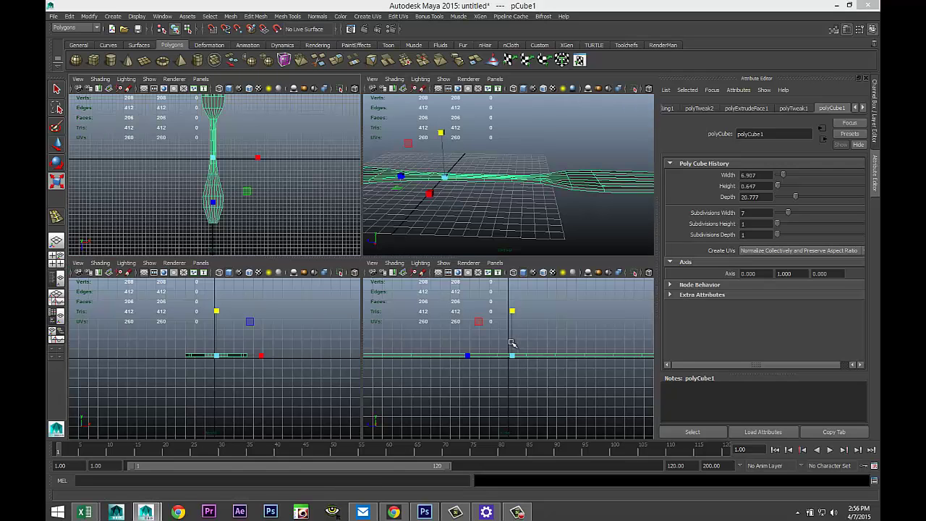
key("space")
left_click(57, 260)
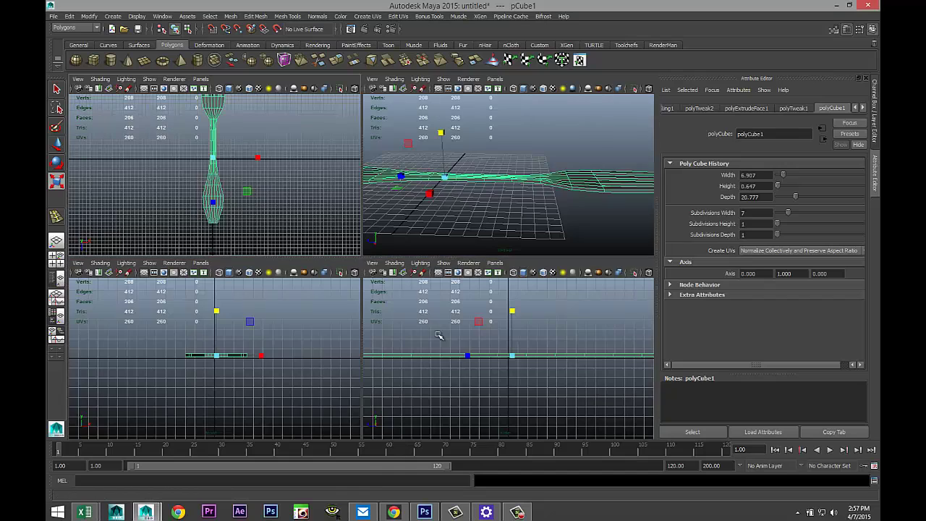
left_click_drag(525, 303, 515, 334, "alt")
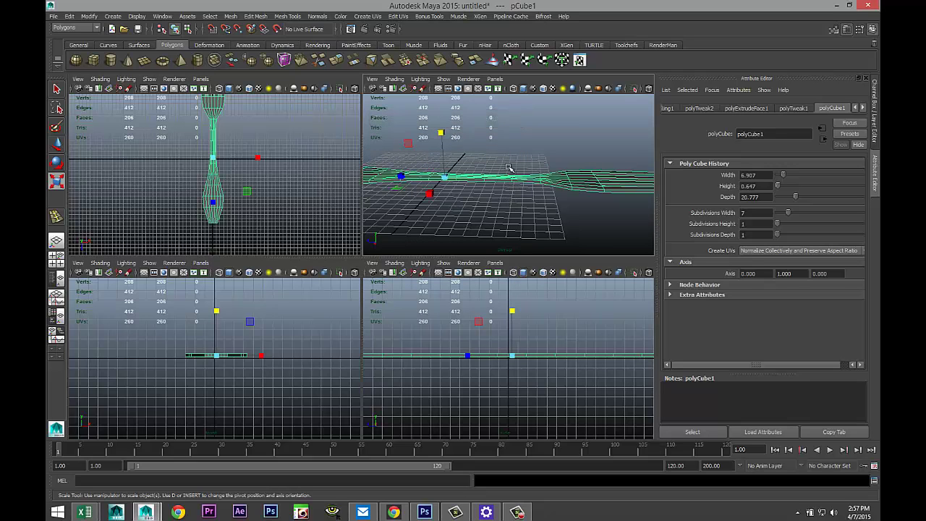
right_click_drag(512, 182, 477, 176)
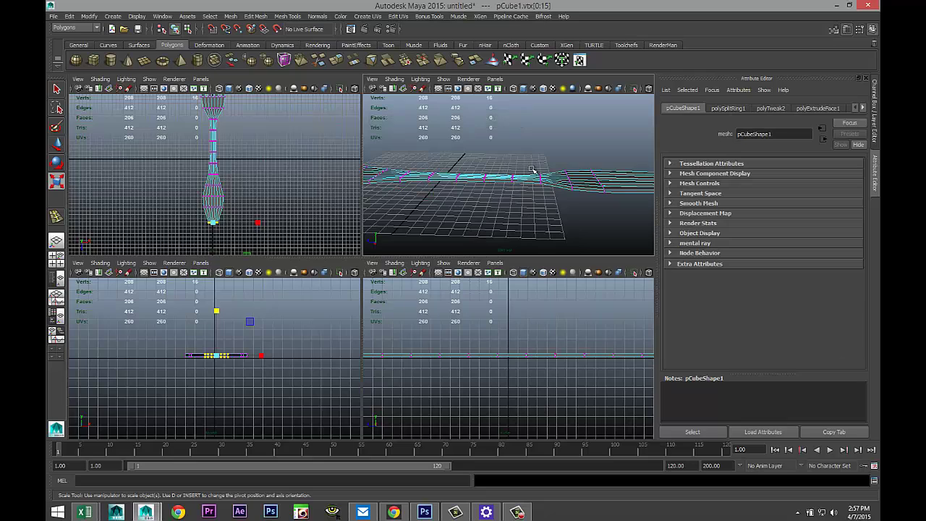
left_click_drag(531, 168, 552, 211)
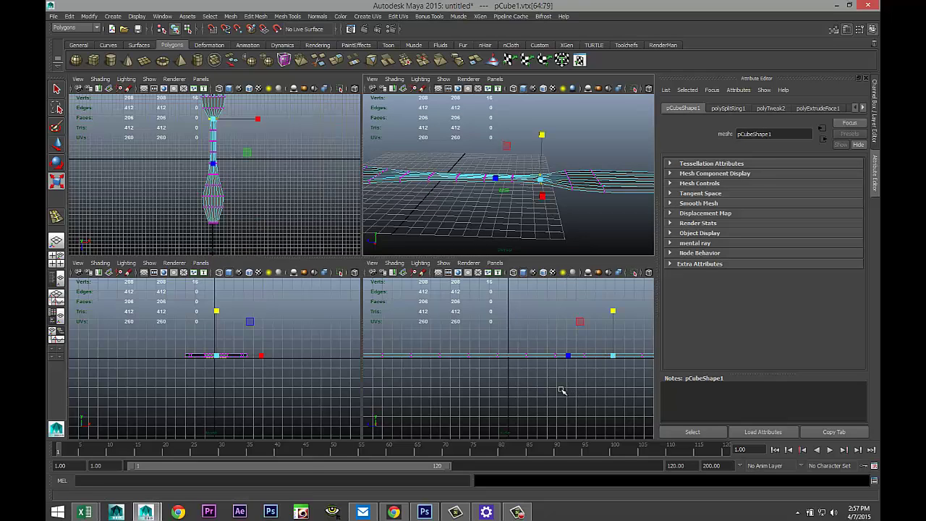
key("space")
middle_click_drag(527, 351, 385, 390, "alt")
key("w")
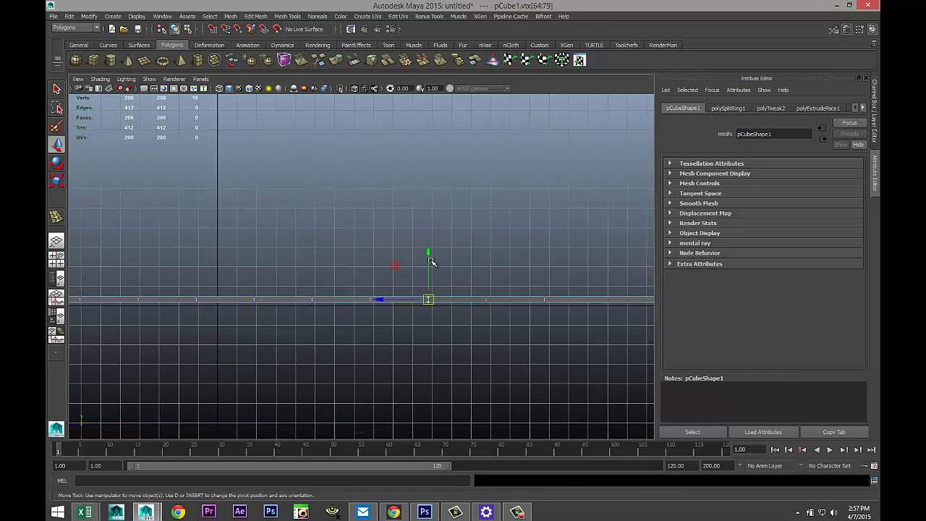
left_click_drag(428, 253, 431, 245)
left_click_drag(353, 280, 385, 312)
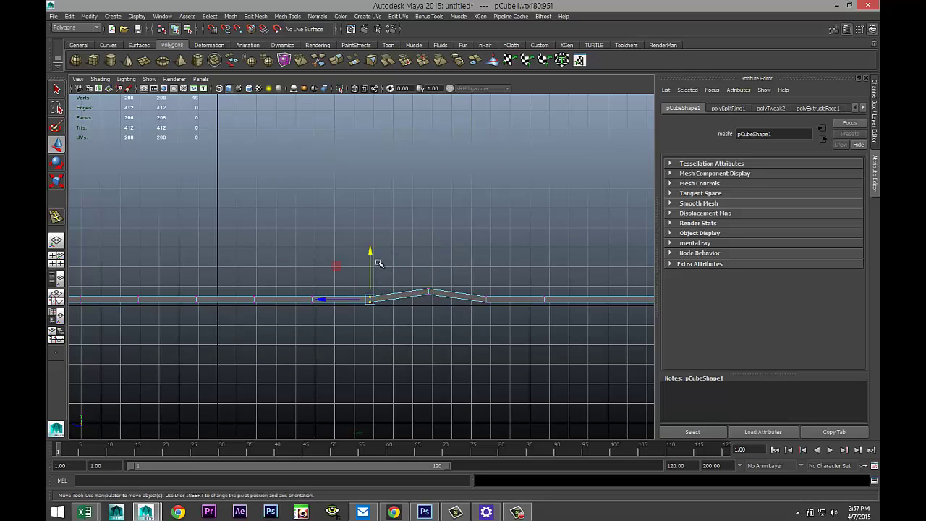
left_click_drag(371, 255, 370, 235)
Step: Raise the last three vertex rows of the handle progressively so its end curves upward in the side view
scroll(367, 318, "down", 5)
middle_click_drag(319, 361, 352, 355, "alt")
left_click_drag(184, 270, 217, 336)
left_click_drag(201, 241, 199, 213)
left_click_drag(262, 329, 239, 233)
left_click_drag(263, 276, 287, 314)
left_click_drag(273, 257, 274, 253)
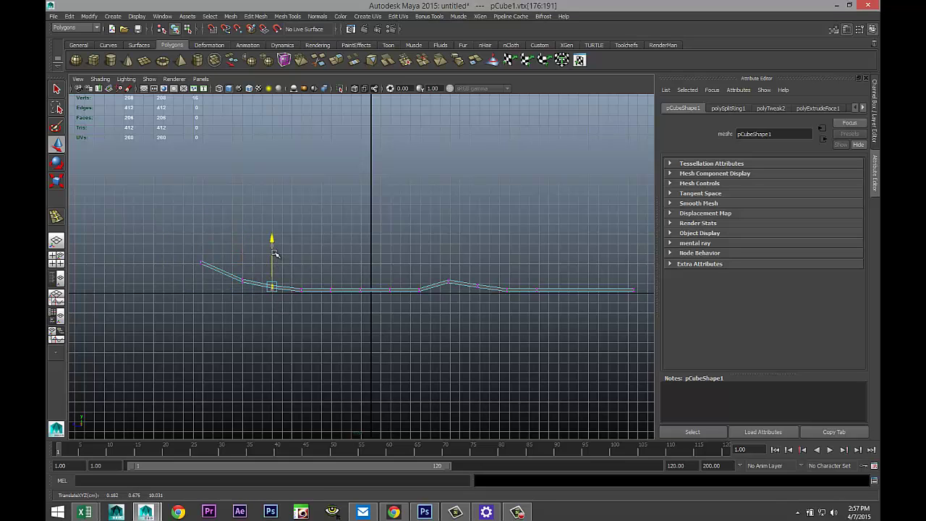
Step: Lower the handle's last three vertex rows individually to soften the upward curve, and lift them together slightly
left_click_drag(183, 247, 215, 275)
left_click_drag(200, 219, 204, 233)
left_click_drag(224, 268, 254, 293)
left_click_drag(244, 250, 284, 308)
left_click_drag(273, 260, 273, 266)
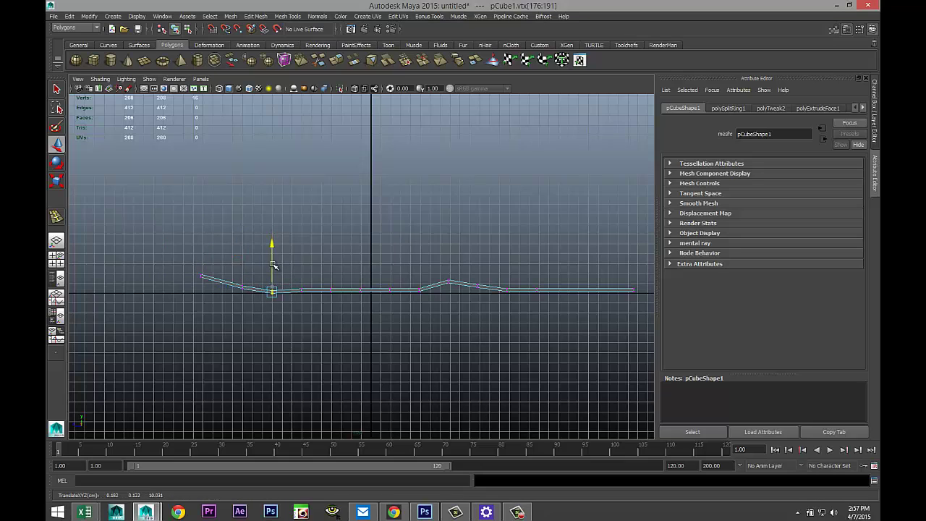
left_click_drag(185, 262, 288, 329)
left_click_drag(238, 236, 237, 233)
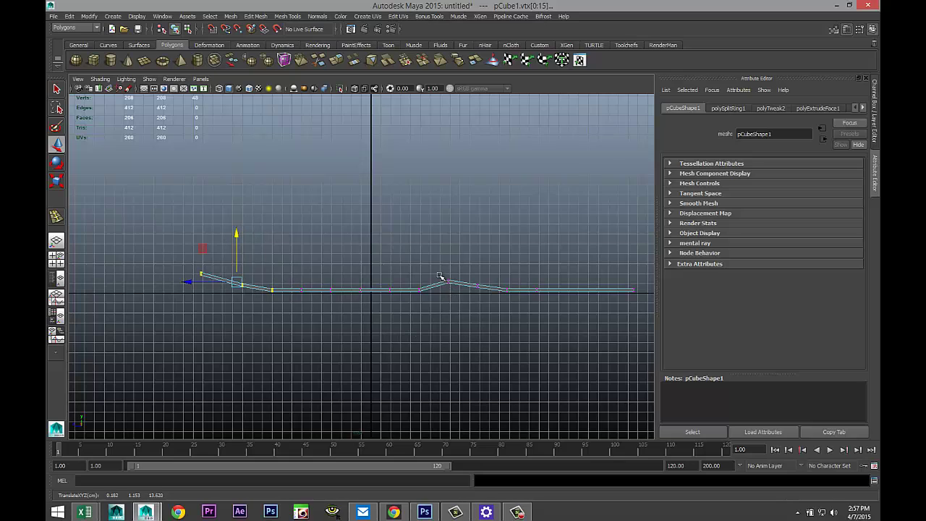
Step: Raise the neck bump's peak row and its handle-side neighbour, and slightly lift the third row from the handle end
left_click_drag(459, 304, 452, 234)
left_click_drag(473, 273, 491, 316)
left_click_drag(478, 258, 478, 259)
left_click_drag(408, 273, 429, 316)
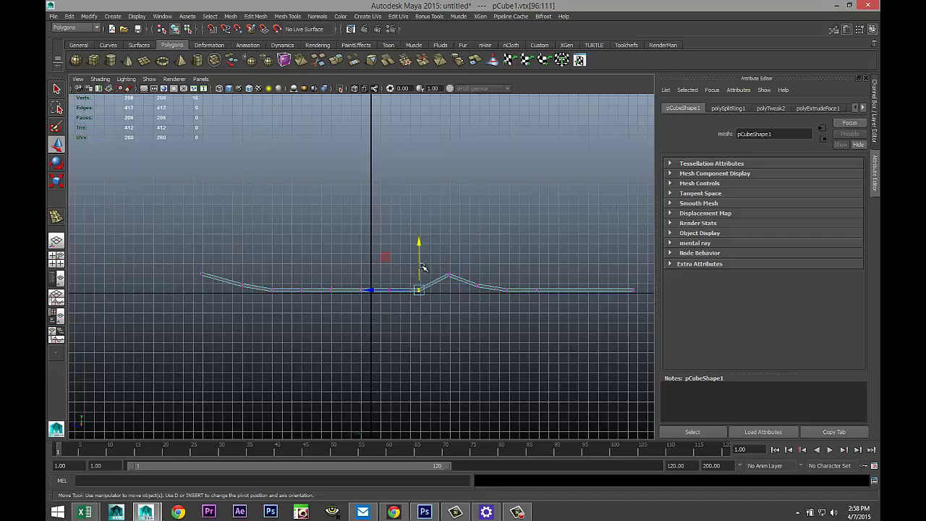
left_click_drag(419, 262, 419, 255)
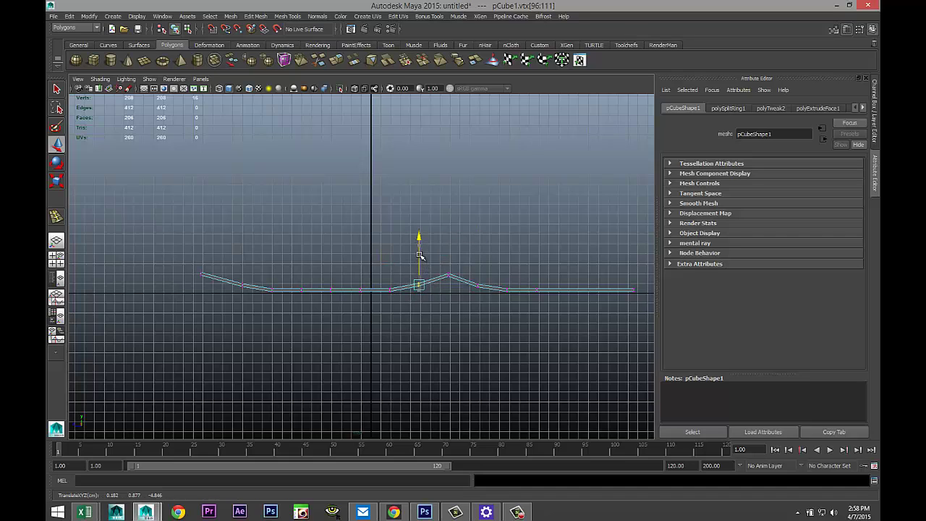
left_click_drag(260, 287, 280, 303)
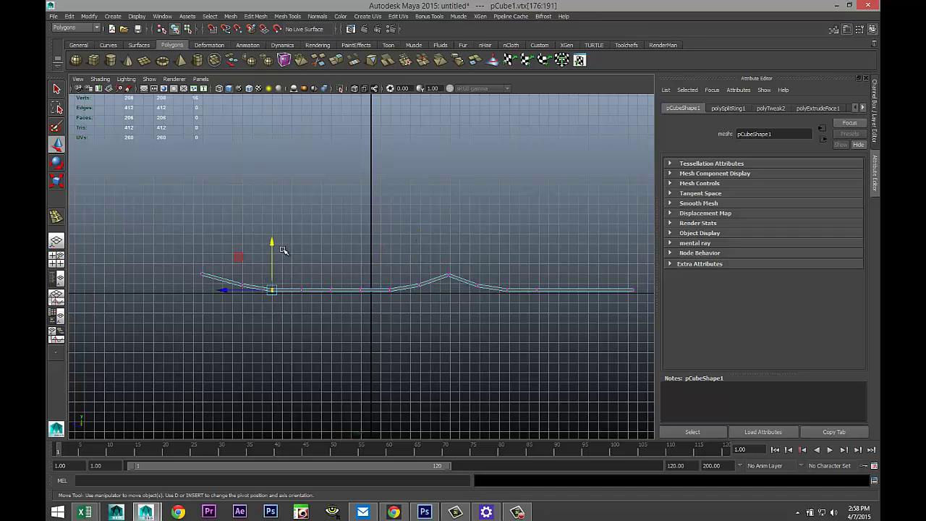
left_click_drag(274, 244, 274, 242)
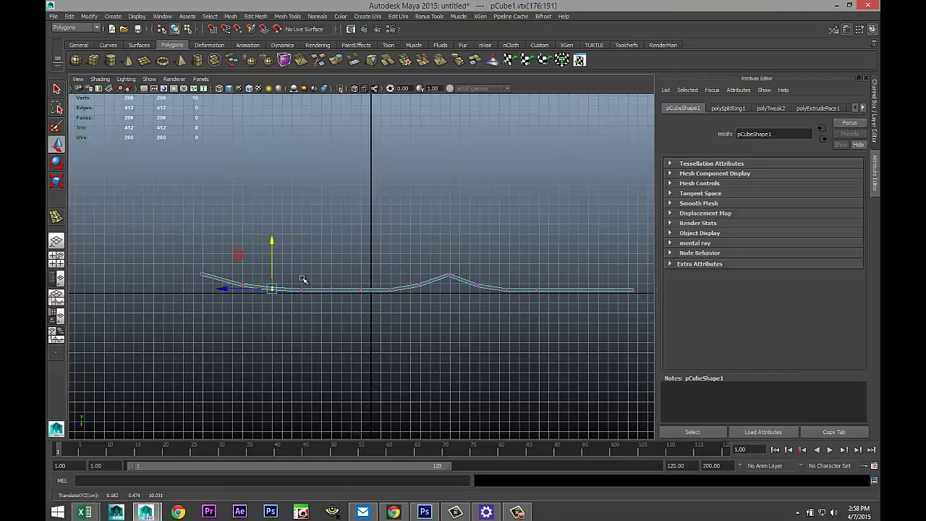
Step: Raise the three vertex rows on the handle side of the neck bump in decreasing amounts, undoing the stray lengthwise move
left_click_drag(411, 276, 427, 296)
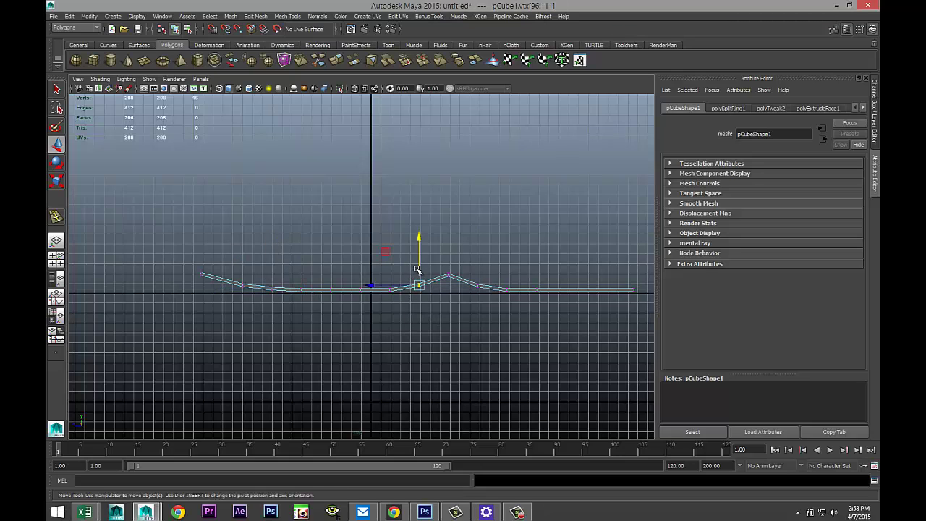
left_click_drag(419, 245, 418, 222)
left_click_drag(375, 282, 395, 292)
left_click_drag(389, 246, 390, 240)
left_click_drag(343, 282, 369, 314)
key("ctrl+z")
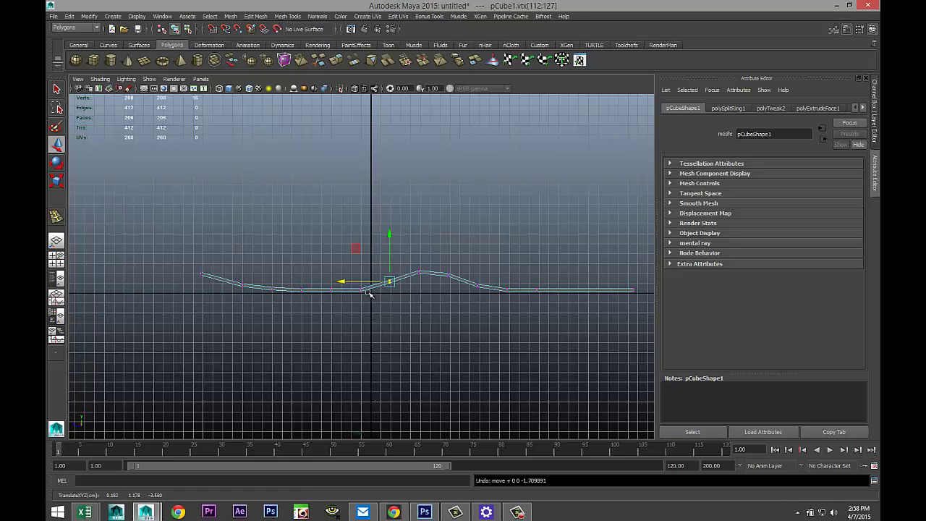
left_click(359, 288)
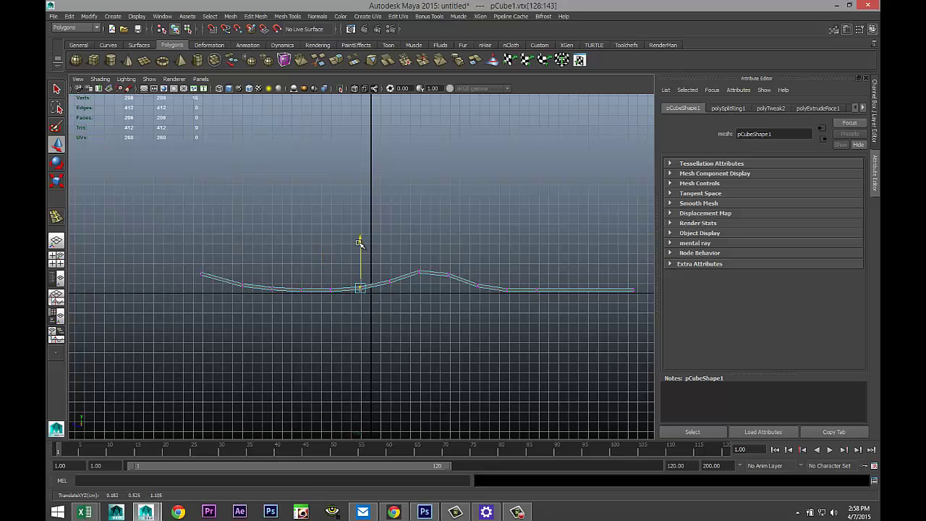
Step: Fine-tune the heights of the vertex rows on both sides of the neck bump's crest to smooth the curve
left_click_drag(380, 269, 402, 299)
left_click_drag(389, 255, 389, 252)
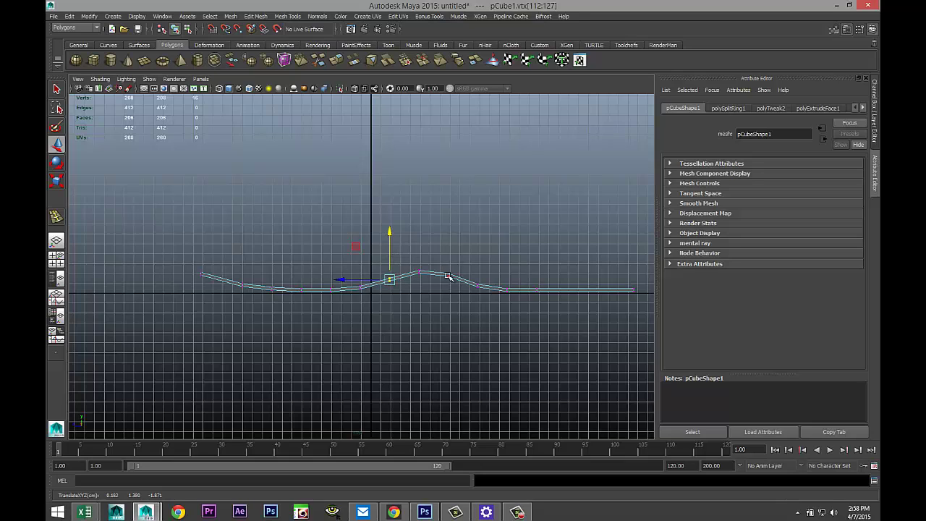
left_click(478, 278)
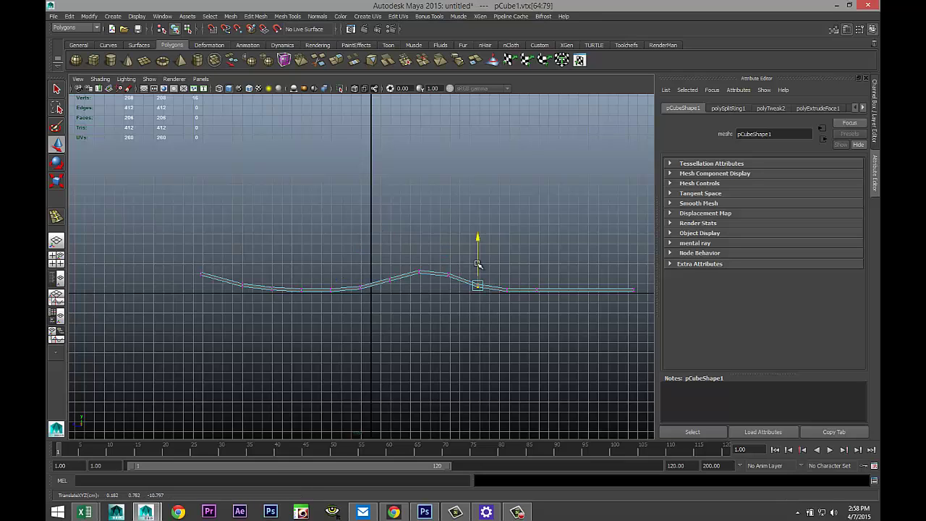
left_click(453, 281)
left_click_drag(447, 255, 447, 255)
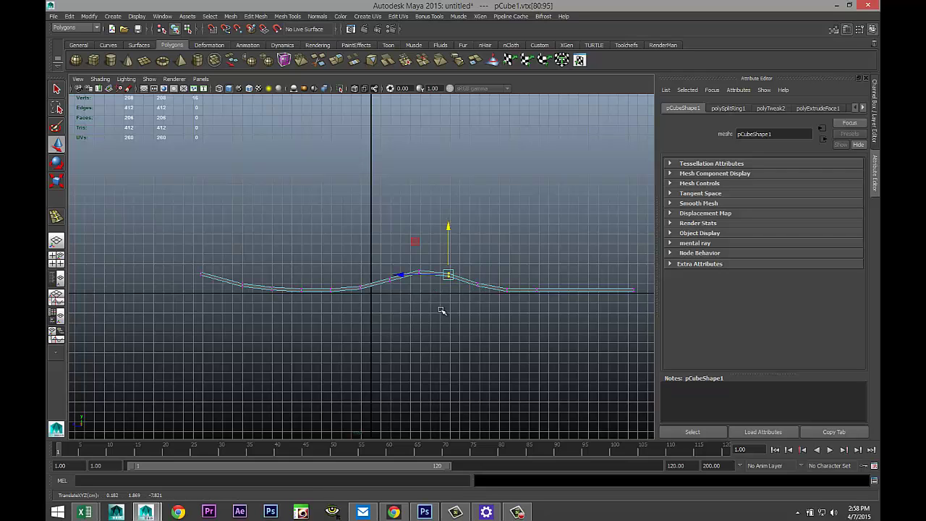
Step: Select the tine base and tip vertices in the side view and raise them slightly above the head
middle_click_drag(470, 403, 347, 410, "alt")
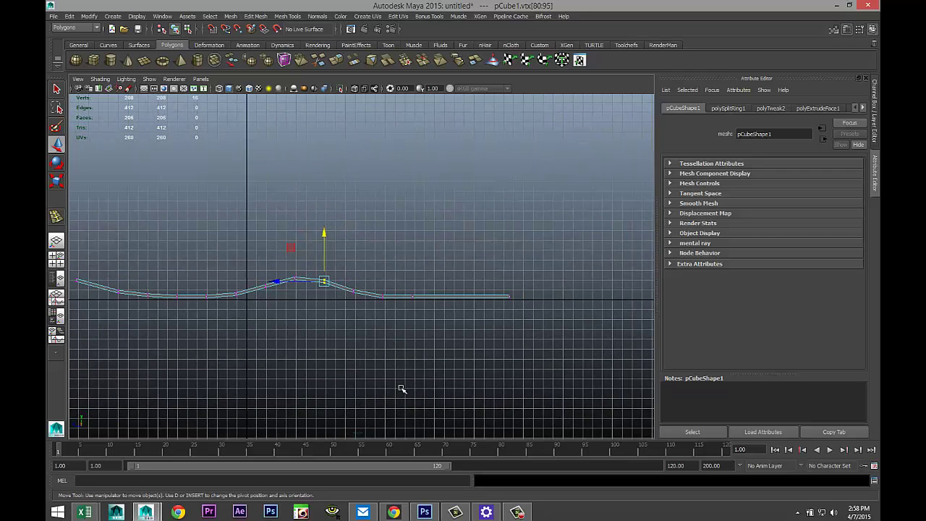
left_click_drag(407, 284, 490, 327)
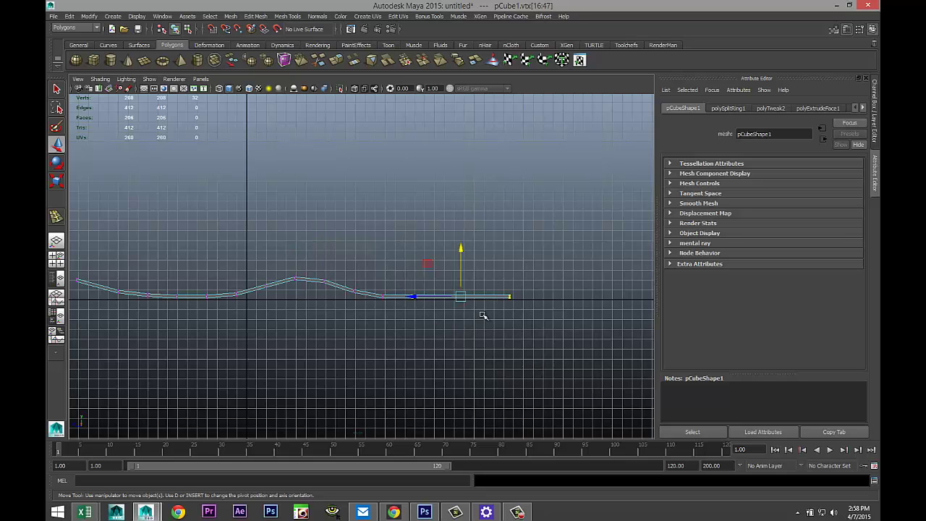
left_click_drag(462, 263, 471, 261)
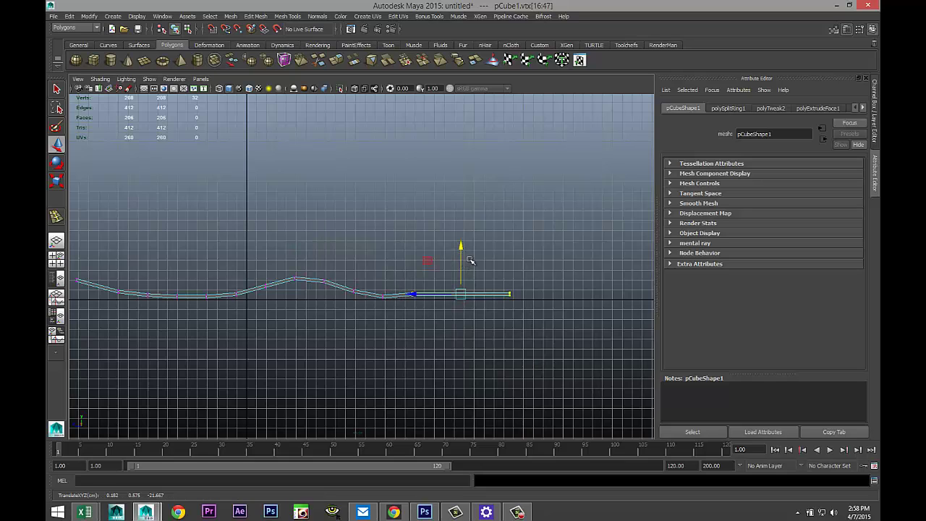
Step: Set the Insert Edge Loop Tool to five evenly spaced edge loops and insert them along one outer tine
left_click(286, 16)
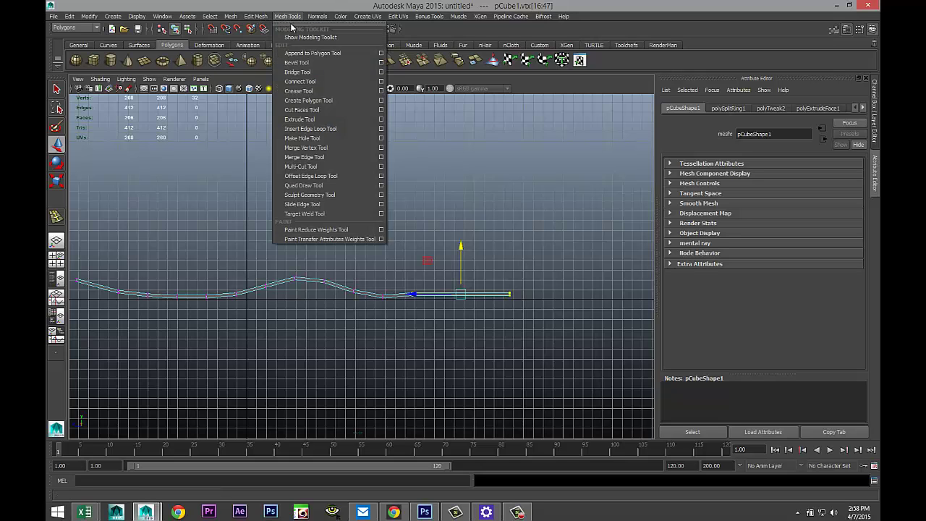
left_click(380, 128)
double_click(154, 181)
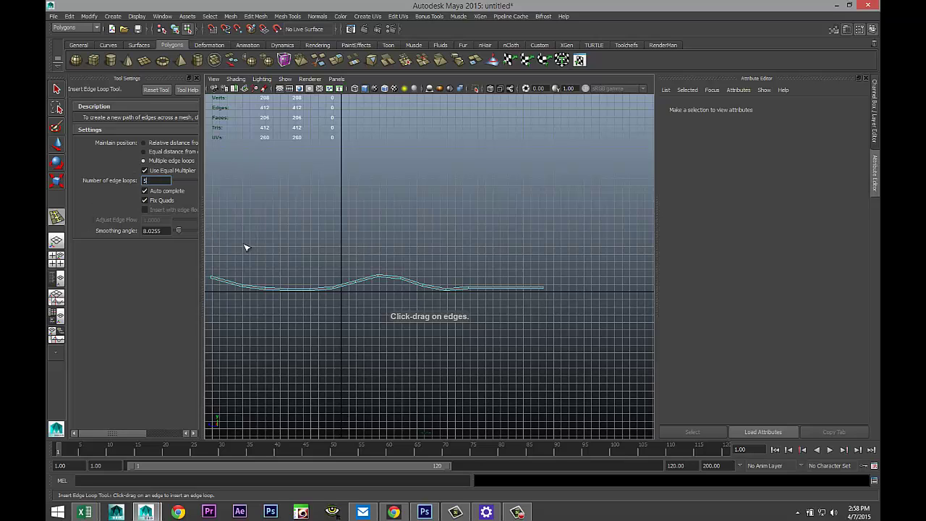
left_click(509, 290)
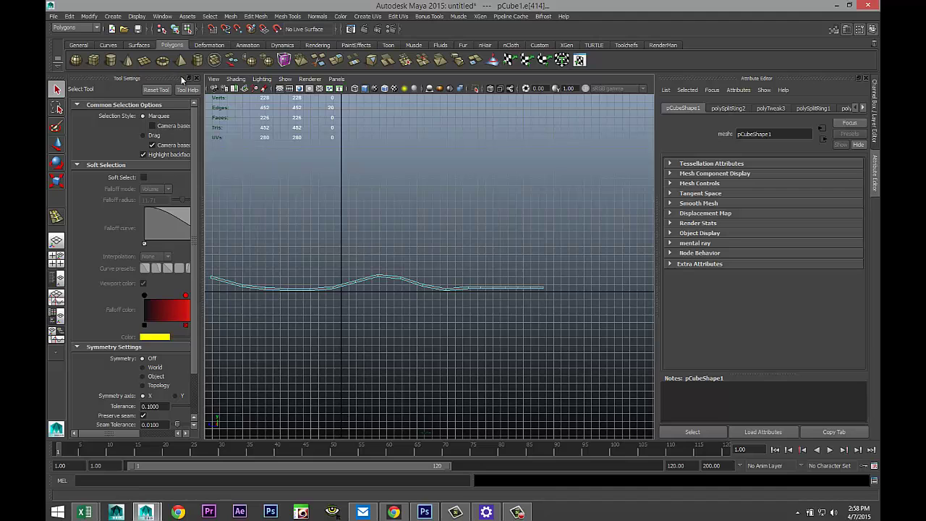
left_click(195, 78)
scroll(442, 331, "up", 2)
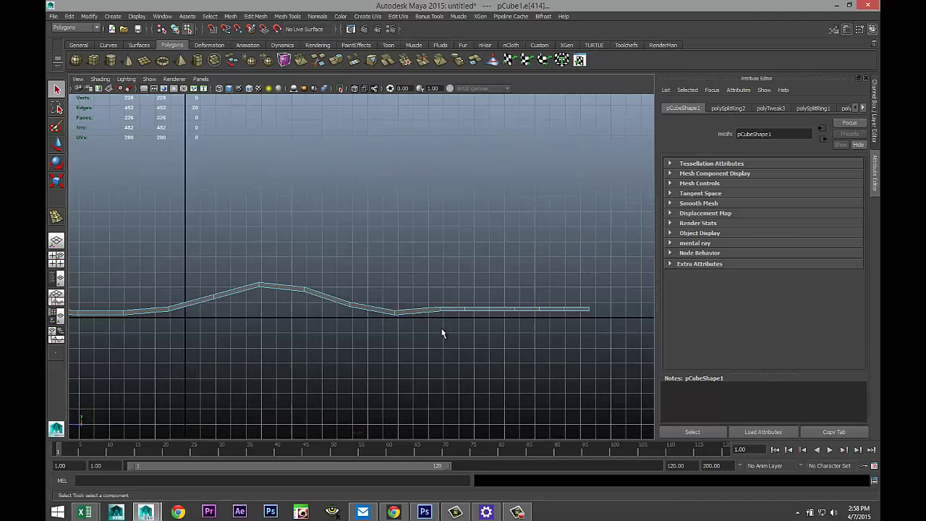
middle_click_drag(439, 360, 298, 323, "alt")
left_click_drag(333, 344, 352, 323, "alt")
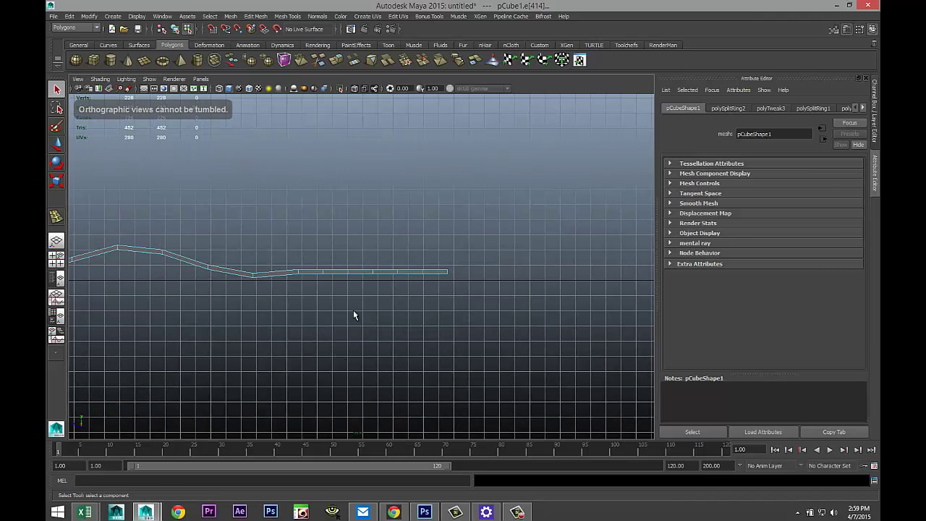
left_click_drag(335, 246, 466, 314)
right_click_drag(379, 272, 338, 271)
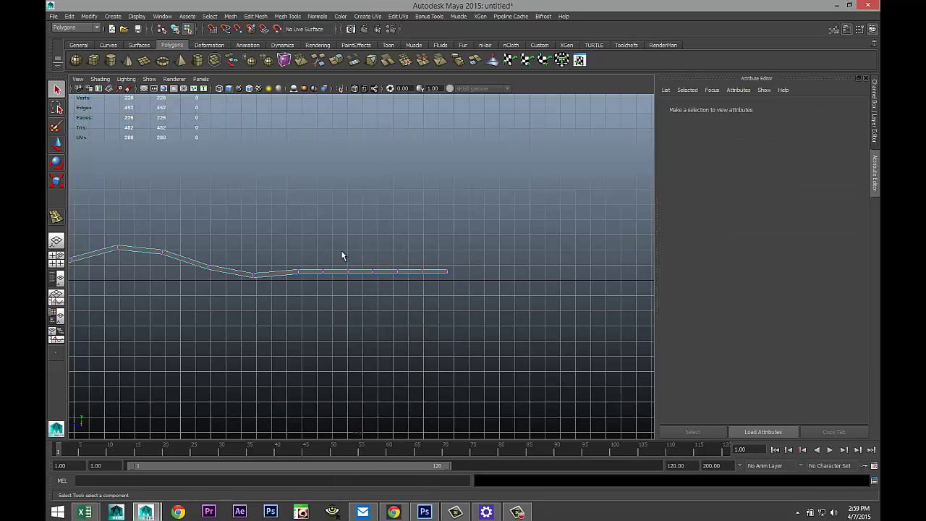
left_click_drag(395, 320, 467, 316)
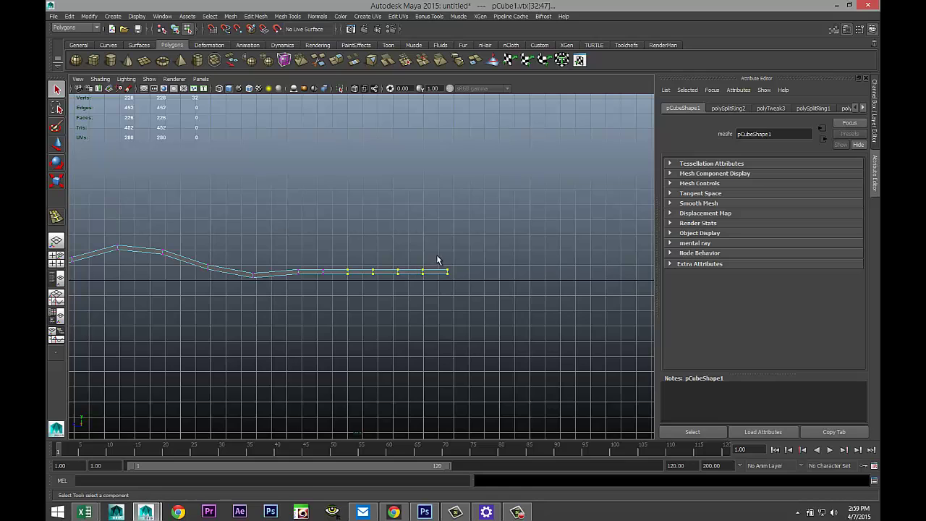
key("w")
left_click_drag(399, 224, 399, 214)
key("ctrl+z")
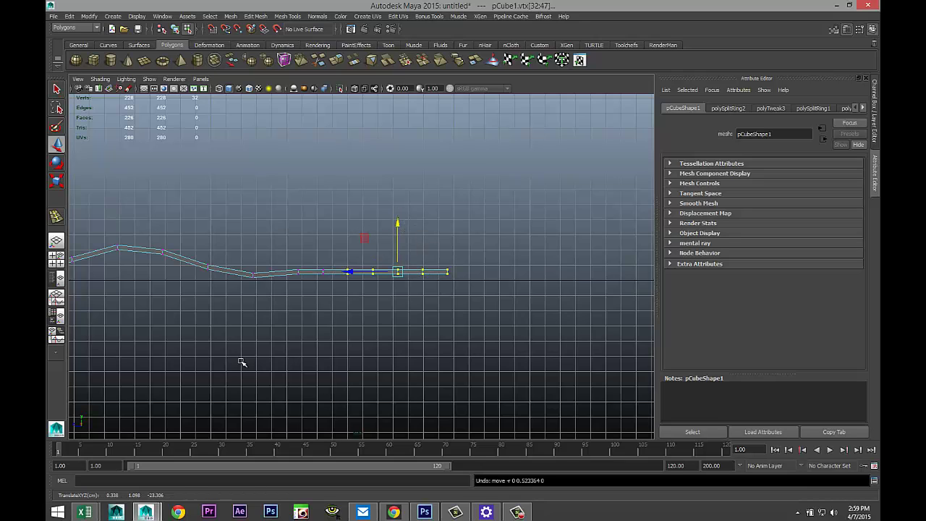
Step: Insert five edge loops along each of the three remaining tines in the perspective view
left_click(56, 257)
key("space")
key("[")
key("]")
middle_click_drag(445, 292, 393, 303, "alt")
left_click_drag(393, 303, 331, 362, "alt")
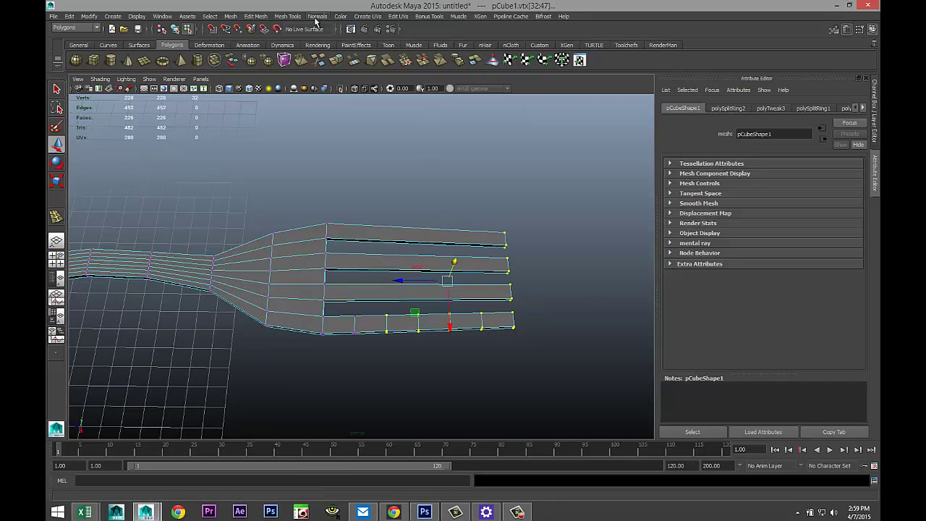
left_click(354, 18)
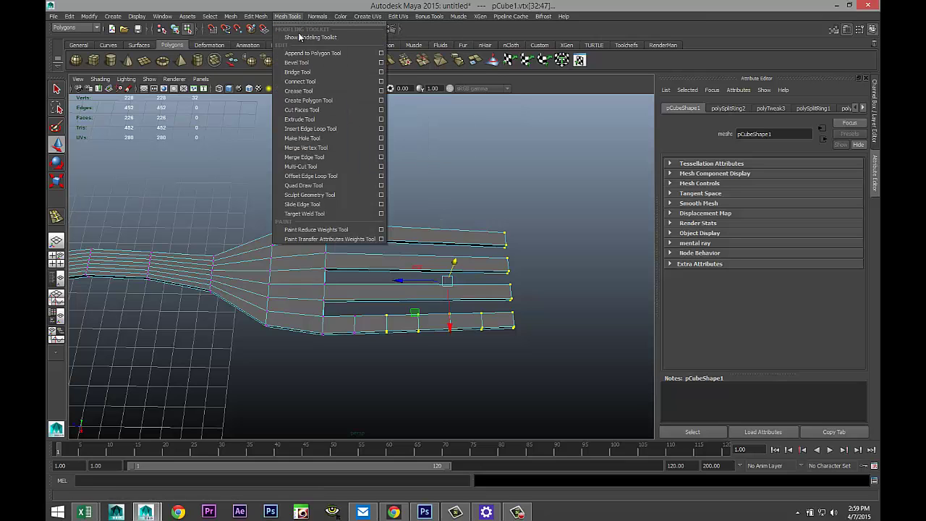
left_click(345, 128)
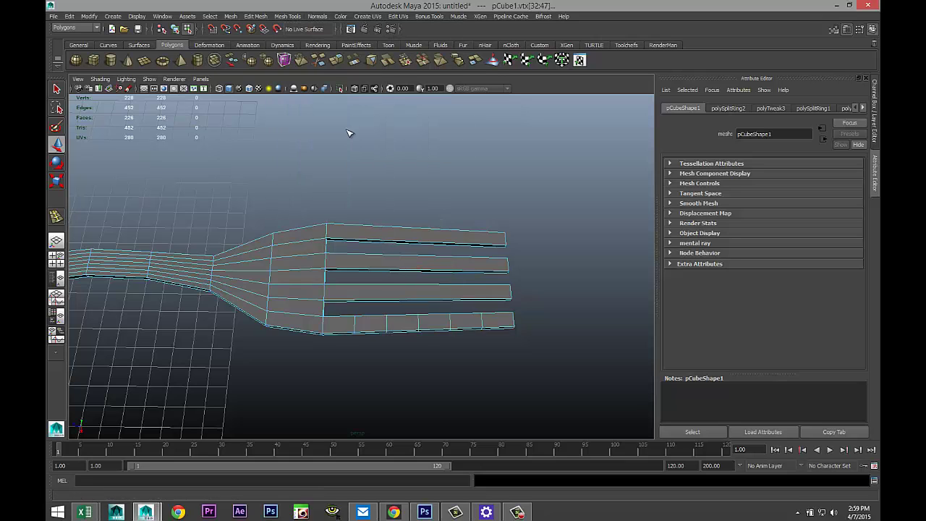
left_click(404, 302)
left_click(402, 272)
left_click(403, 244)
key("q")
Step: In the side view, raise all tine vertex rows beyond the base slightly and lower the tine base row
left_click_drag(469, 358, 447, 336, "alt")
left_click(58, 260)
key("space")
right_click_drag(329, 272, 289, 268)
left_click_drag(314, 265, 518, 326)
key("w")
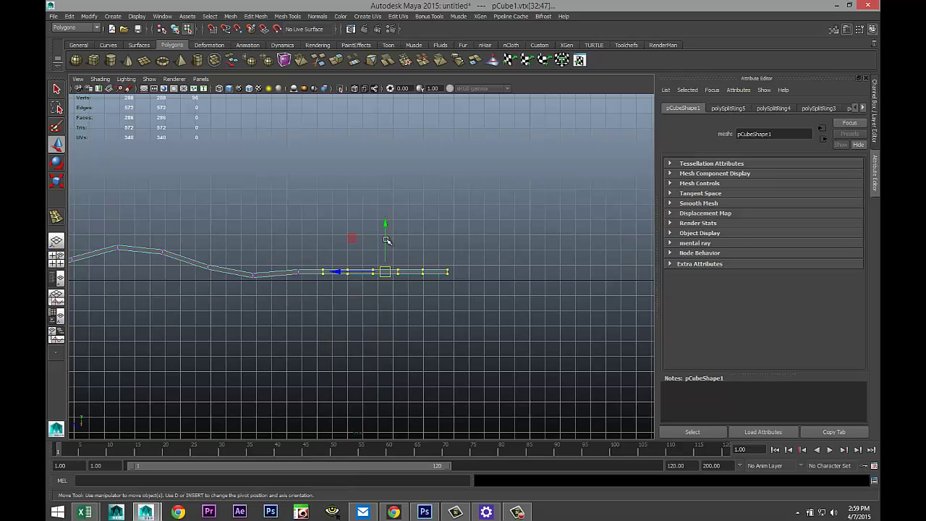
left_click_drag(385, 225, 385, 222)
left_click_drag(290, 256, 311, 290)
left_click_drag(296, 226, 301, 233)
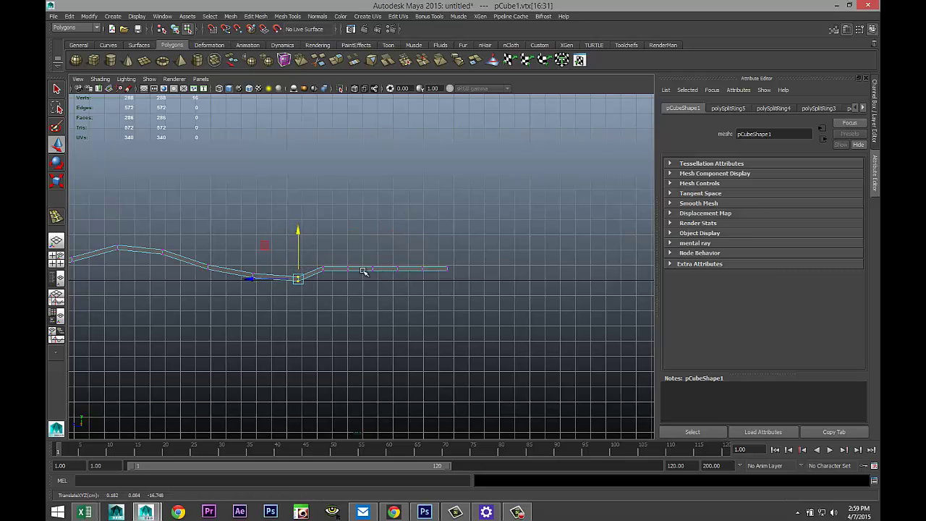
Step: Raise the three outermost tine vertex rows and lower the first row past the tine base
left_click_drag(375, 249, 484, 314)
left_click_drag(423, 225, 423, 214)
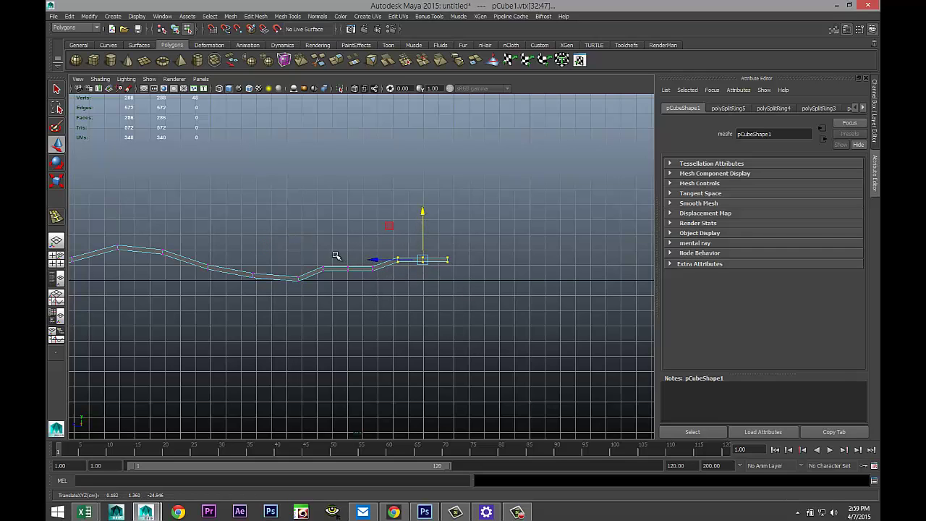
left_click_drag(315, 256, 342, 294)
left_click_drag(323, 222, 326, 236)
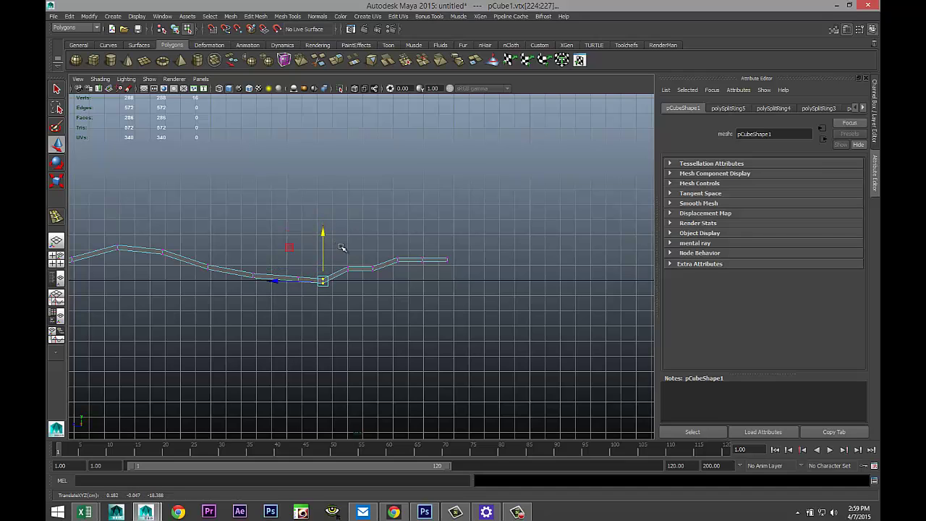
Step: Adjust the heights of the remaining rows between the tine base and tips to form a smooth upward curve
left_click_drag(352, 272, 360, 287)
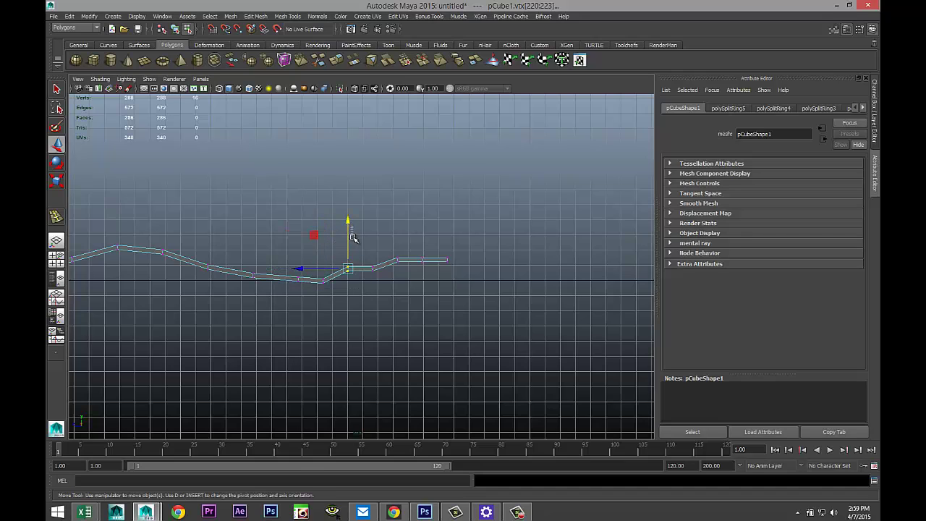
left_click(351, 230)
left_click_drag(340, 254, 359, 280)
left_click_drag(350, 225, 407, 271)
left_click_drag(397, 215, 439, 283)
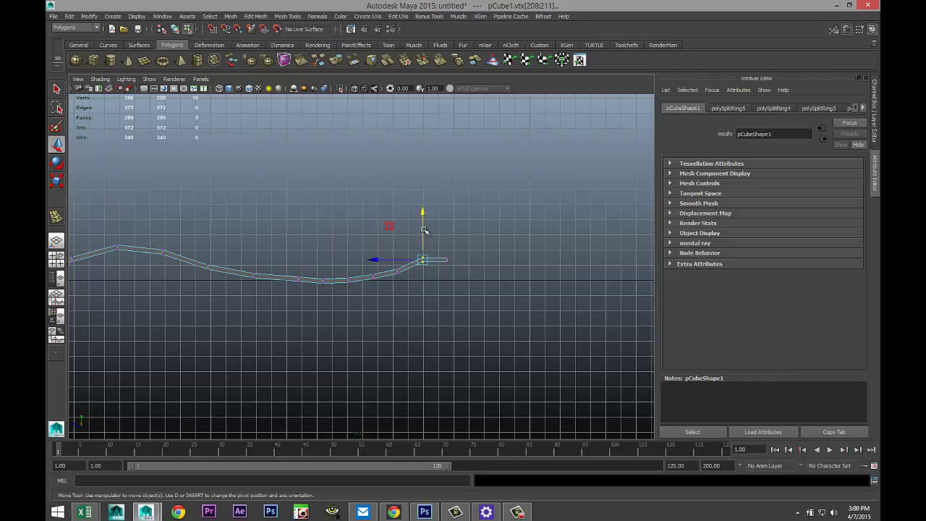
left_click_drag(422, 215, 425, 222)
Step: Slightly raise the two vertex rows on the neck side of the tine base to smooth the head's curve
middle_click_drag(306, 340, 440, 358, "alt")
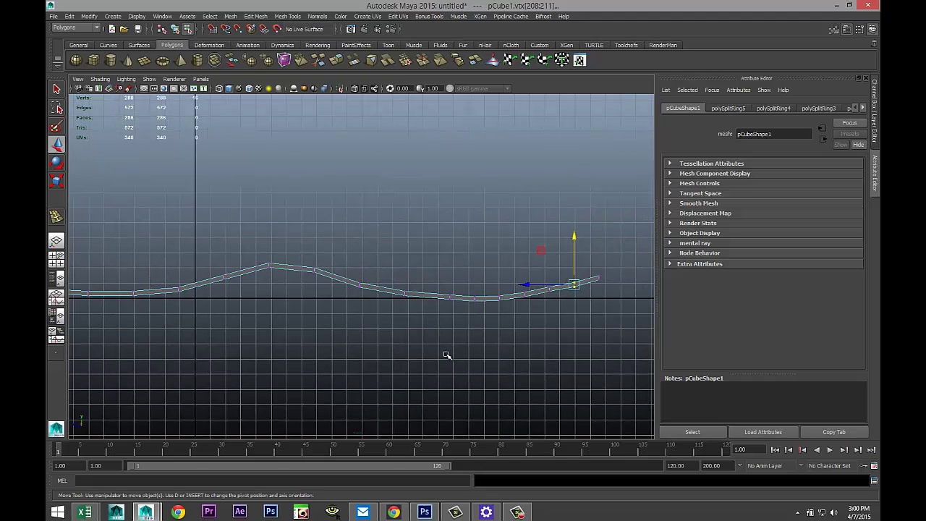
left_click_drag(463, 285, 482, 321)
left_click_drag(474, 254, 474, 253)
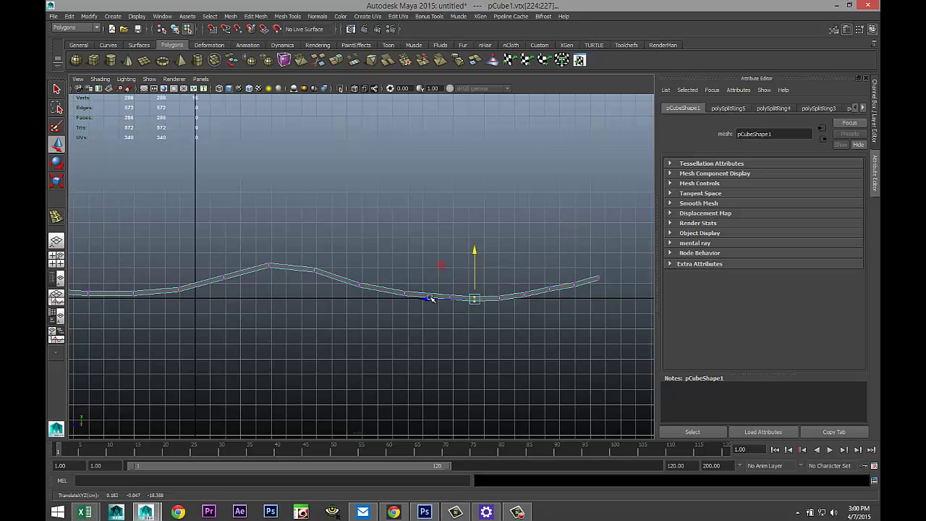
left_click_drag(391, 280, 414, 304)
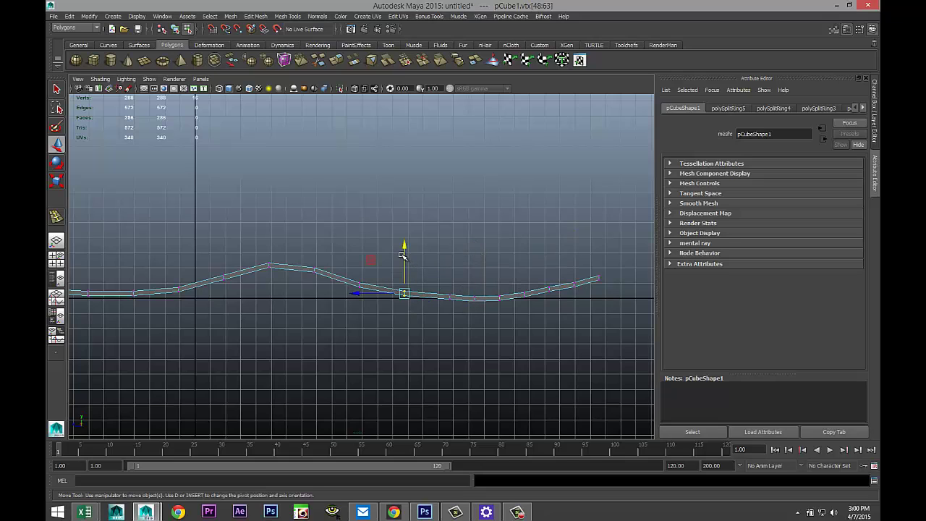
left_click(403, 261)
left_click_drag(392, 272, 410, 300)
left_click_drag(346, 272, 366, 306)
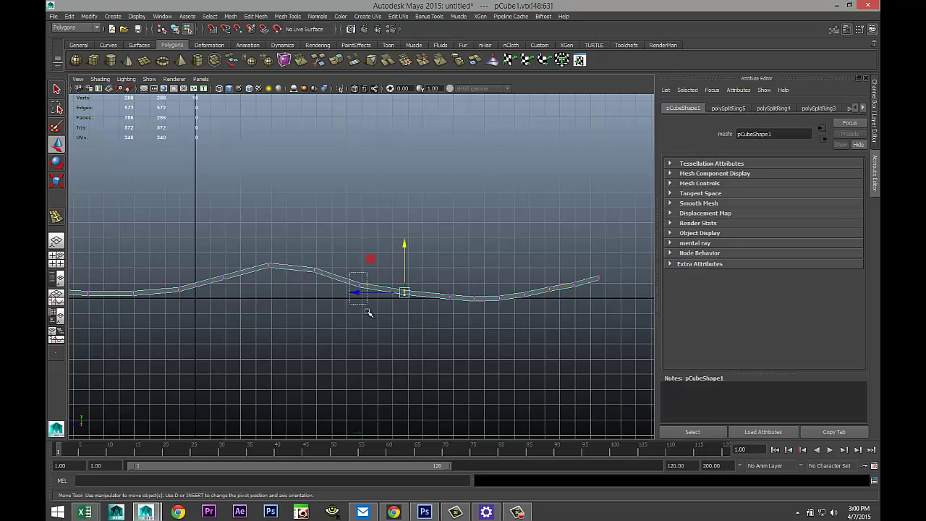
left_click_drag(360, 259, 359, 254)
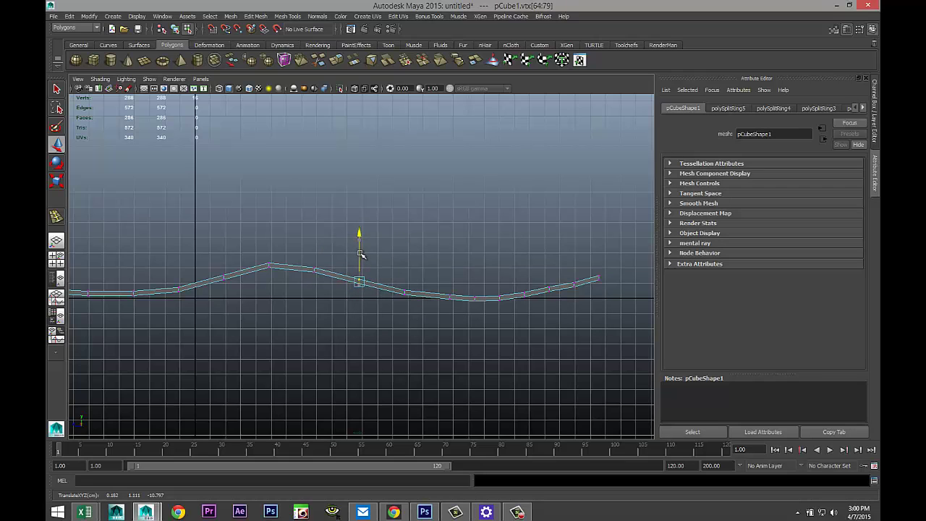
Step: Slightly raise the vertex rows on both sides of the neck bump's crest to round it
left_click_drag(304, 258, 325, 296)
left_click_drag(312, 246, 313, 244)
left_click_drag(212, 266, 235, 303)
left_click(221, 248)
left_click_drag(214, 259, 235, 303)
left_click_drag(223, 253, 222, 248)
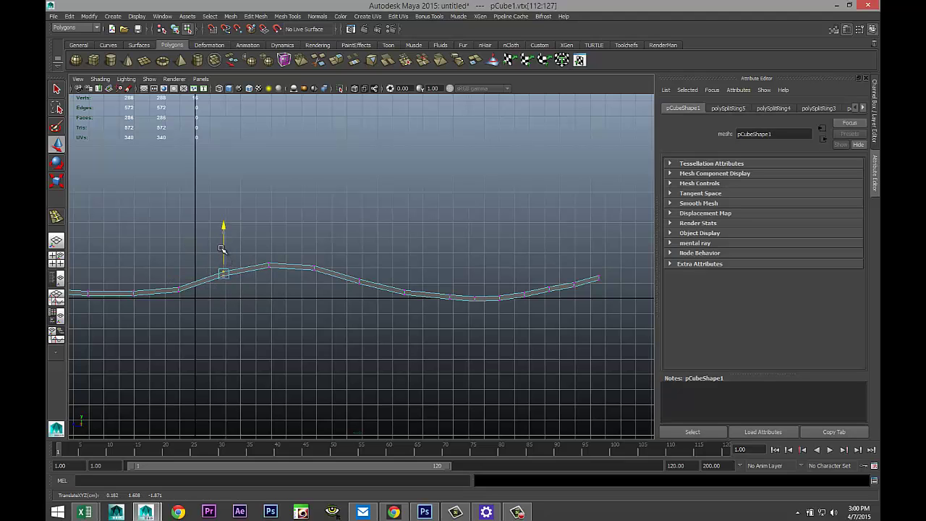
middle_click_drag(219, 320, 404, 340, "alt")
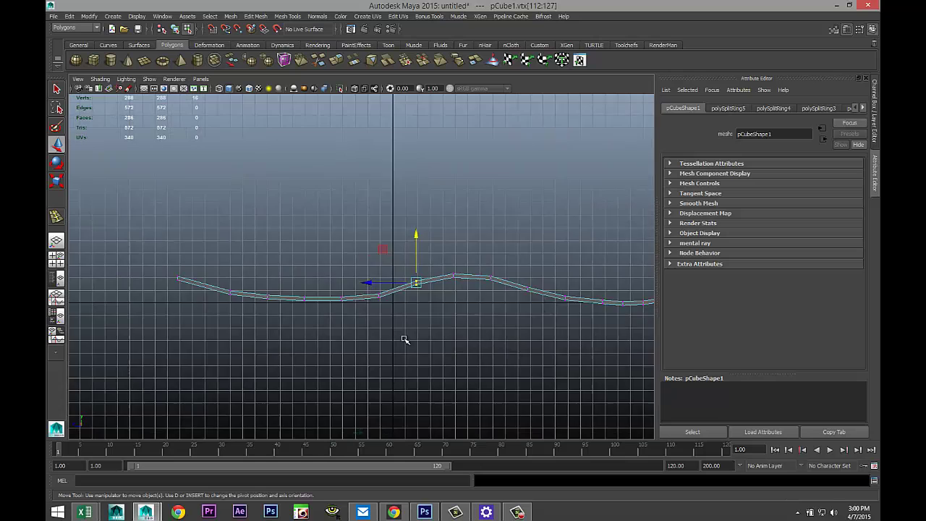
scroll(406, 344, "down", 1)
scroll(413, 351, "up", 3)
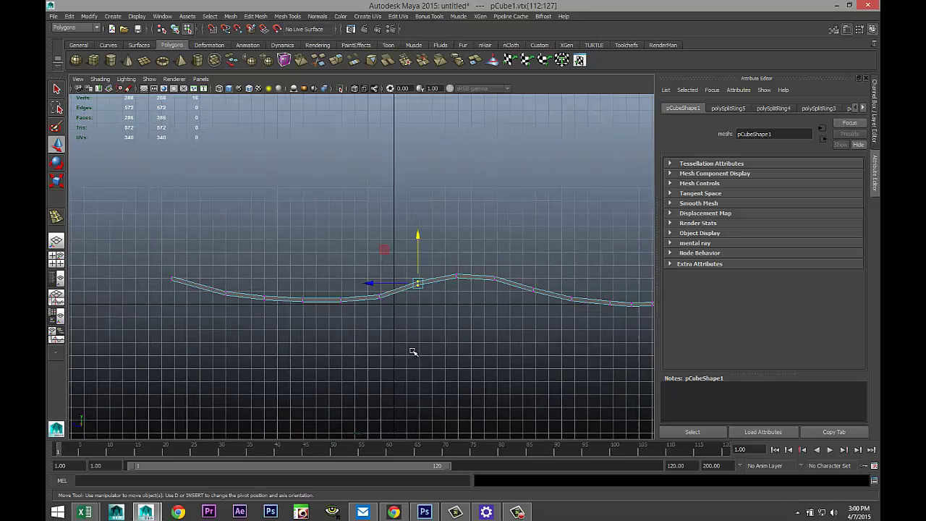
Step: In the perspective view, slightly lower the neck bump's top rows and the adjacent handle-side row
left_click(58, 258)
key("space")
left_click_drag(295, 332, 341, 354, "alt")
middle_click_drag(341, 354, 358, 369, "alt")
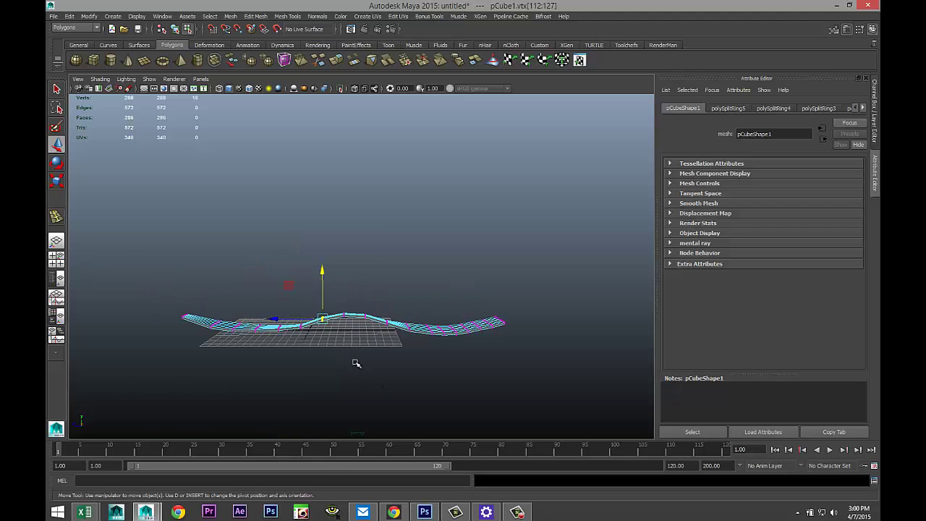
left_click_drag(331, 295, 380, 352)
left_click_drag(354, 269, 355, 271)
left_click_drag(313, 304, 334, 340)
left_click_drag(323, 276, 323, 280)
left_click_drag(357, 360, 406, 347, "alt")
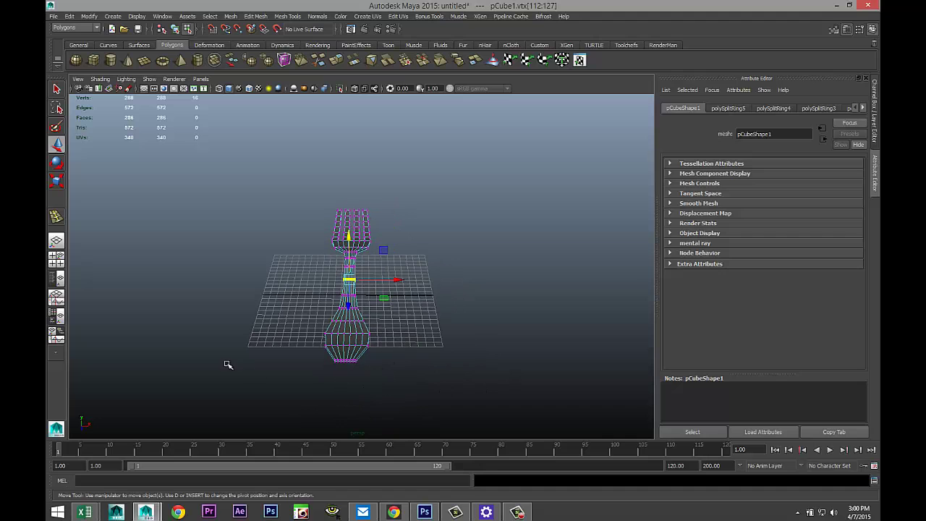
Step: In the top view, narrow the three widest vertex rows of the handle by scaling their width to about 0.77
left_click(56, 260)
key("space")
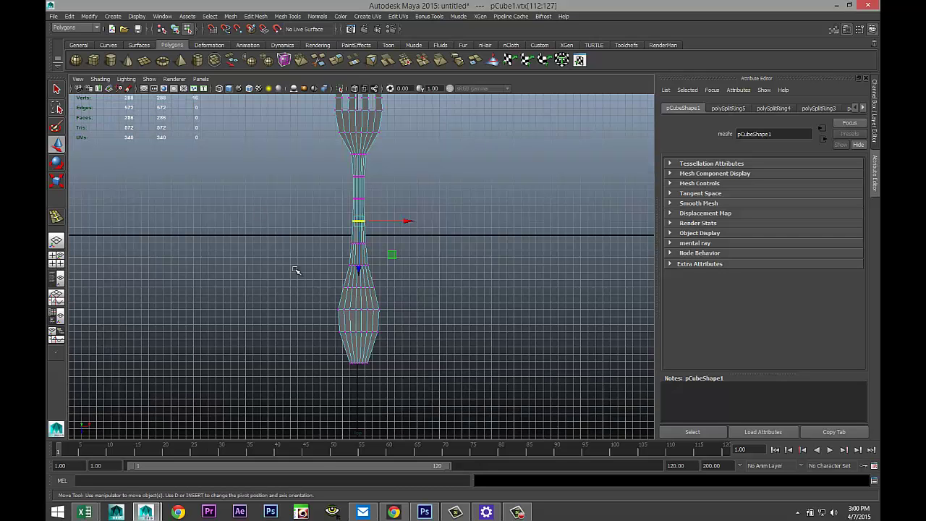
left_click_drag(329, 279, 409, 344)
key("r")
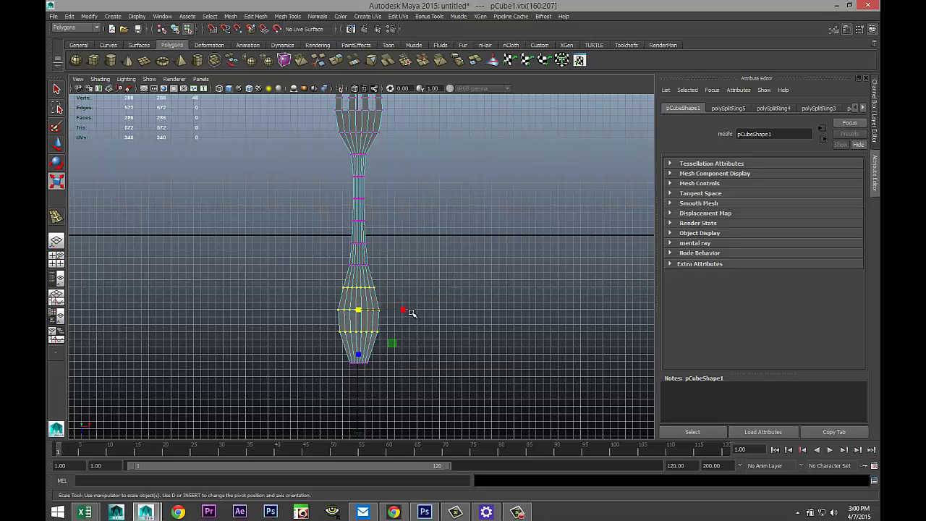
left_click_drag(404, 311, 396, 312)
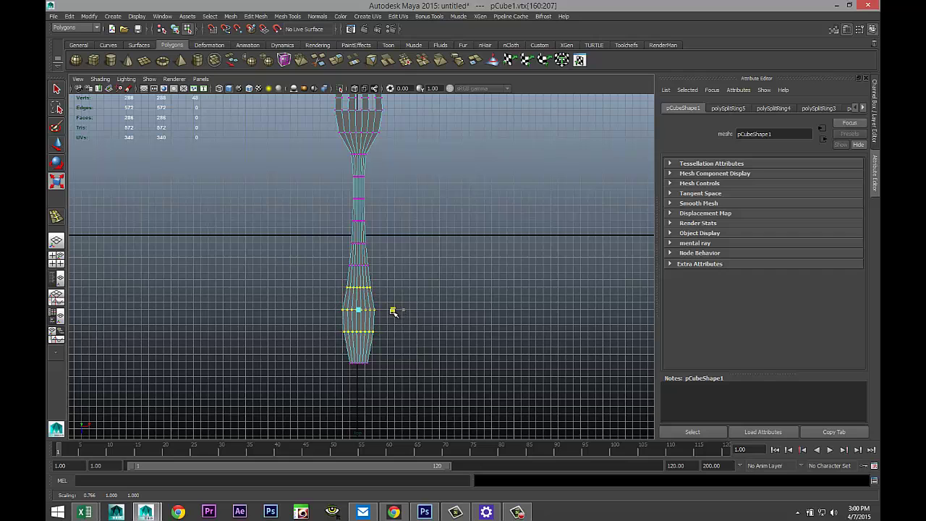
left_click(58, 261)
key("space")
left_click_drag(492, 291, 409, 352, "alt")
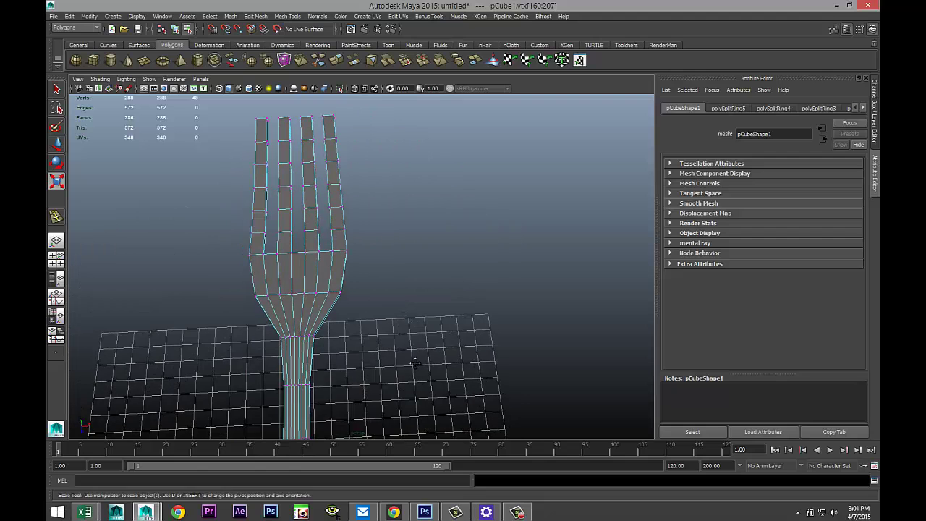
Step: In the top view, scale the outer-edge vertices of both outer tines slightly outward, from below the tips to the base
left_click(56, 258)
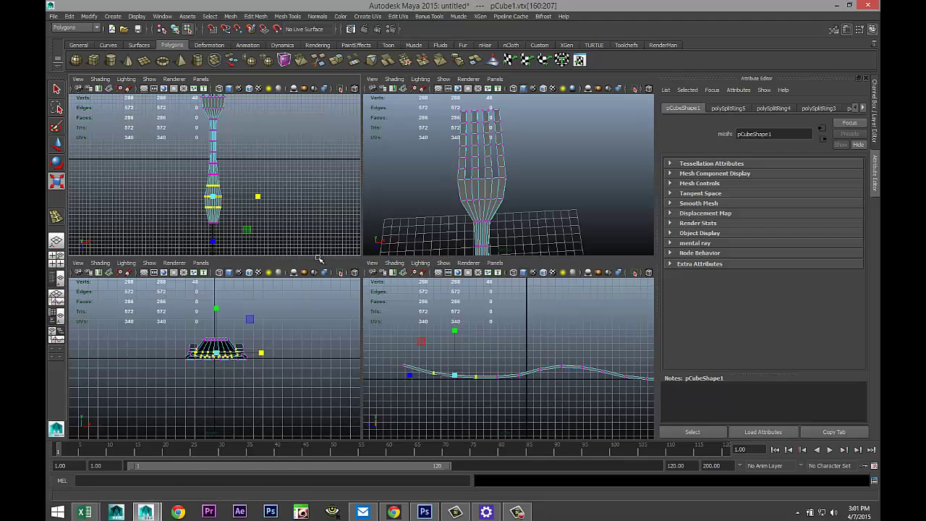
key("space")
scroll(285, 201, "up", 6)
scroll(441, 185, "down", 2)
scroll(441, 184, "down", 2)
middle_click_drag(471, 161, 456, 372, "alt")
middle_click_drag(448, 152, 463, 293, "alt")
scroll(464, 293, "down", 1)
middle_click_drag(448, 228, 431, 355, "alt")
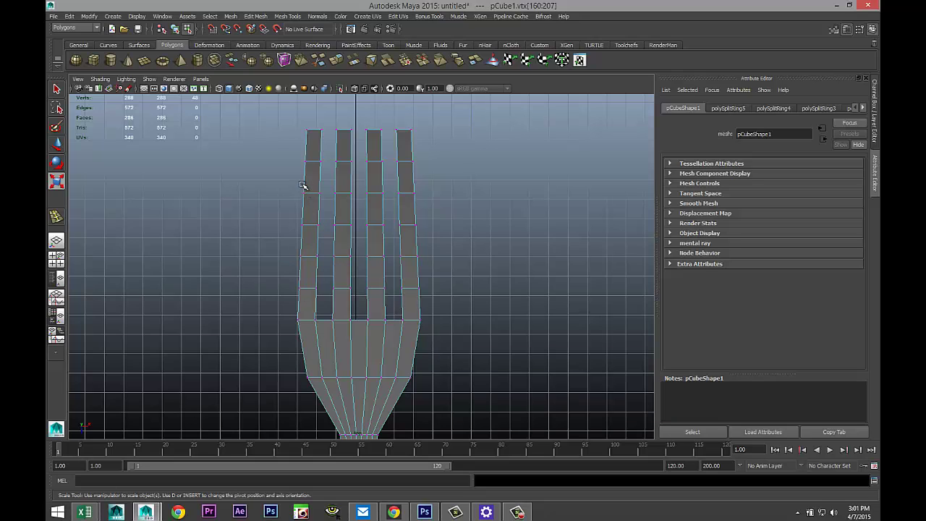
left_click_drag(305, 158, 353, 182)
left_click_drag(406, 153, 429, 243)
left_click_drag(410, 279, 424, 344, "shift")
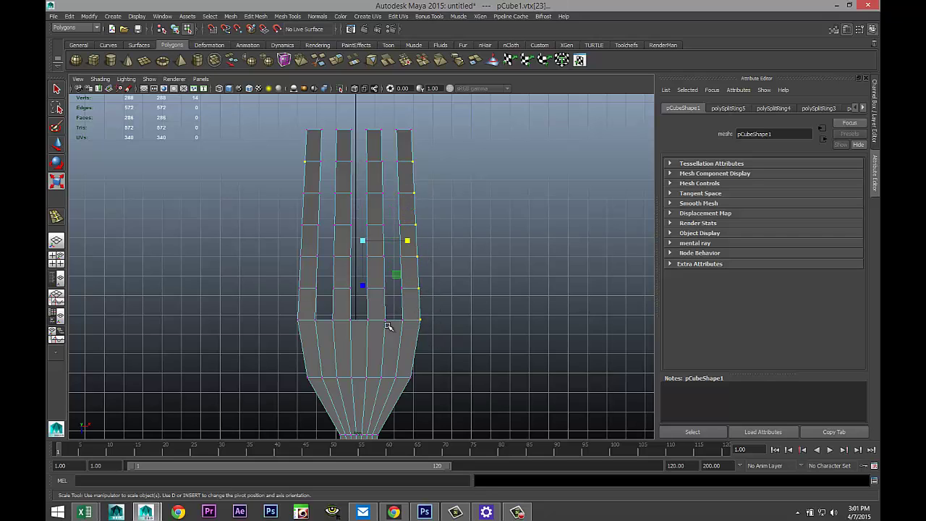
left_click_drag(293, 186, 302, 328, "shift")
left_click_drag(404, 240, 408, 241)
Step: In the top view, scale the outer-edge vertices of both outer tines' middle rows slightly outward to bulge their outline
left_click_drag(287, 183, 315, 313)
left_click_drag(405, 186, 461, 293, "shift")
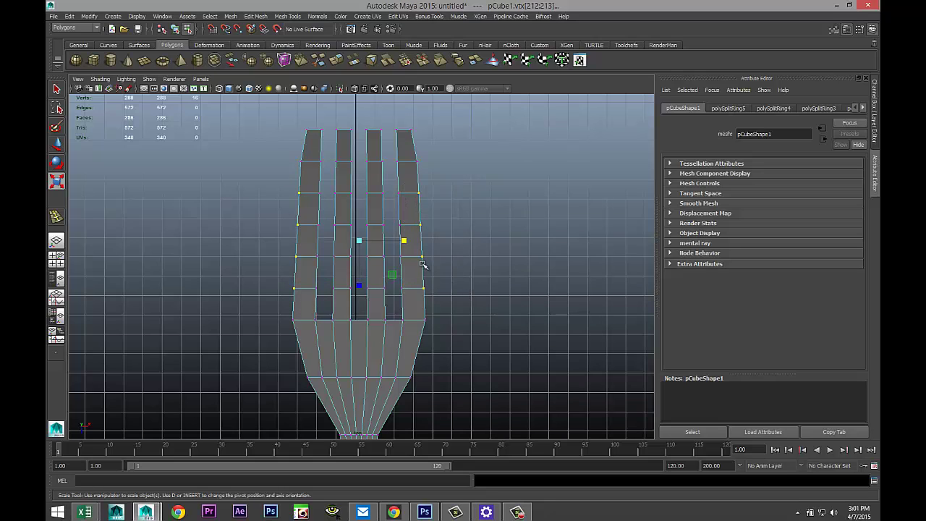
left_click_drag(406, 241, 407, 243)
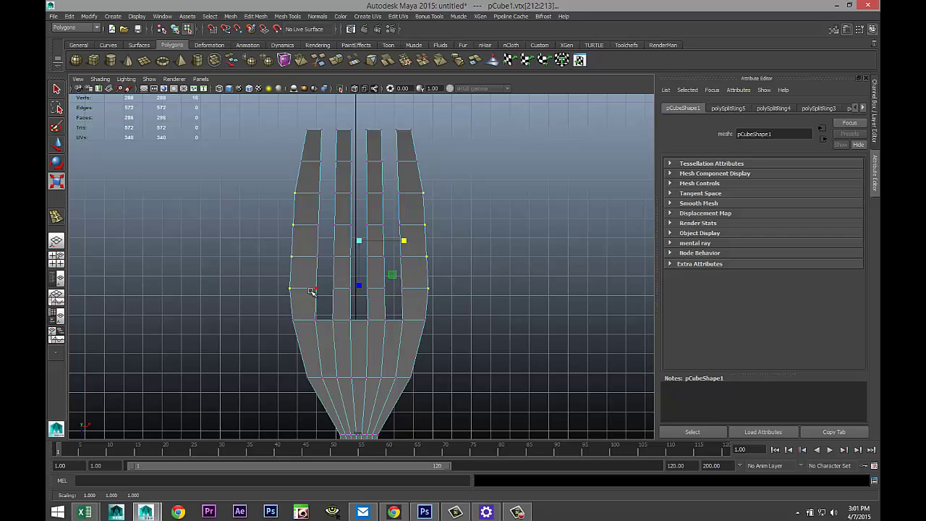
Step: Thin both outer tines by scaling their inner-edge vertices outward, first all rows below the tips, and progressively fewer rows toward the middle
left_click_drag(309, 156, 336, 312)
left_click_drag(385, 157, 411, 304, "shift")
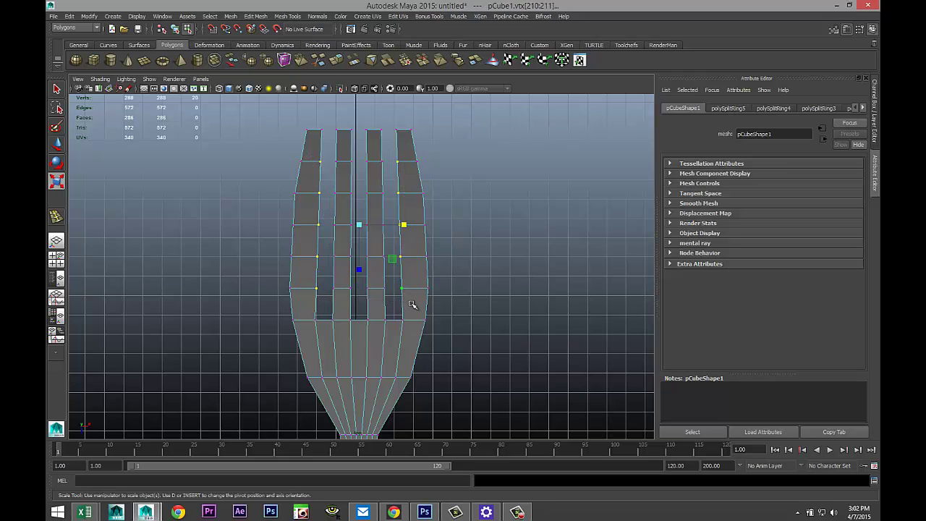
left_click_drag(404, 226, 407, 227)
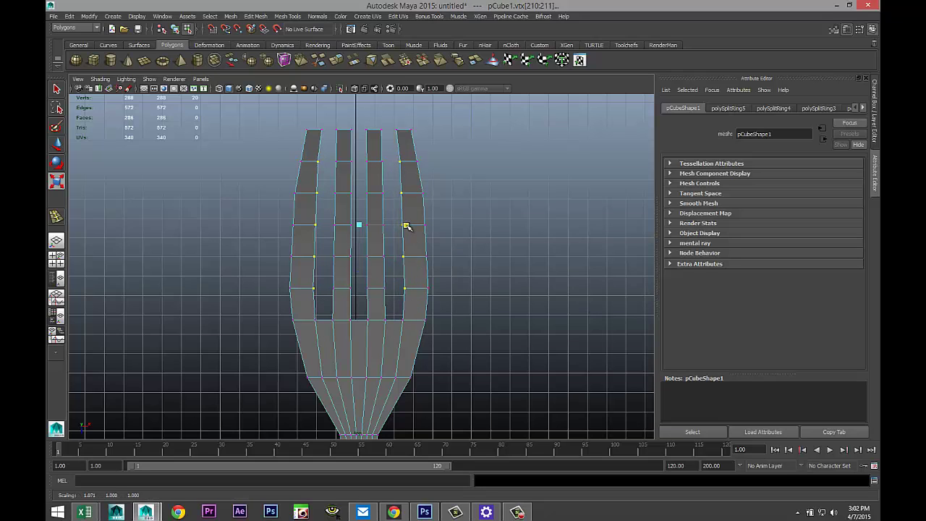
left_click_drag(314, 189, 340, 307)
left_click_drag(394, 178, 415, 304, "shift")
left_click_drag(402, 239, 404, 243)
left_click_drag(304, 216, 352, 279)
left_click_drag(391, 217, 405, 243, "shift")
left_click(404, 241)
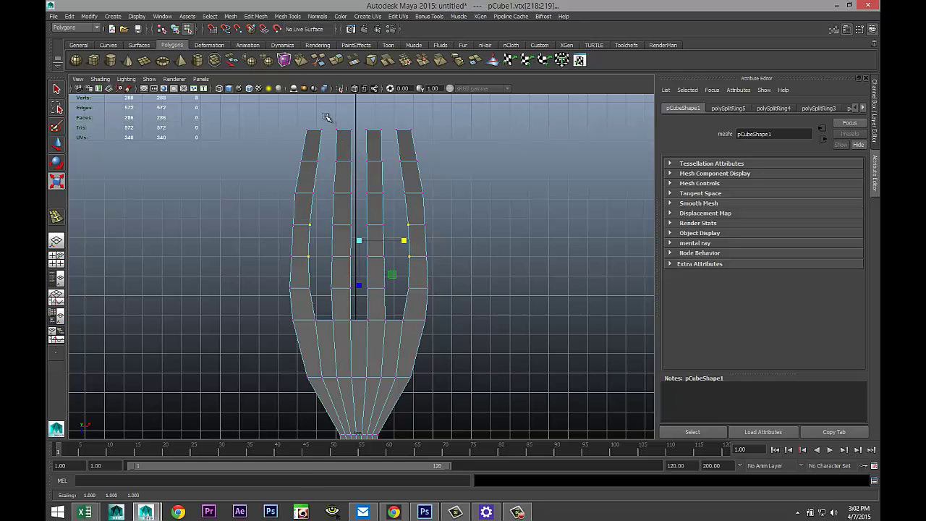
left_click_drag(325, 117, 400, 309)
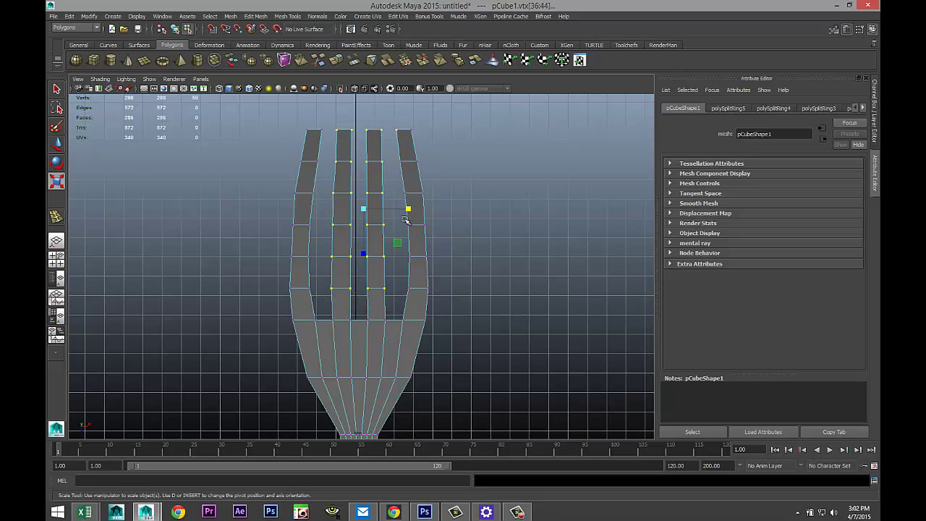
left_click_drag(407, 208, 400, 209)
key("ctrl+z")
left_click(396, 131, "ctrl")
left_click_drag(407, 209, 408, 209)
key("ctrl+z")
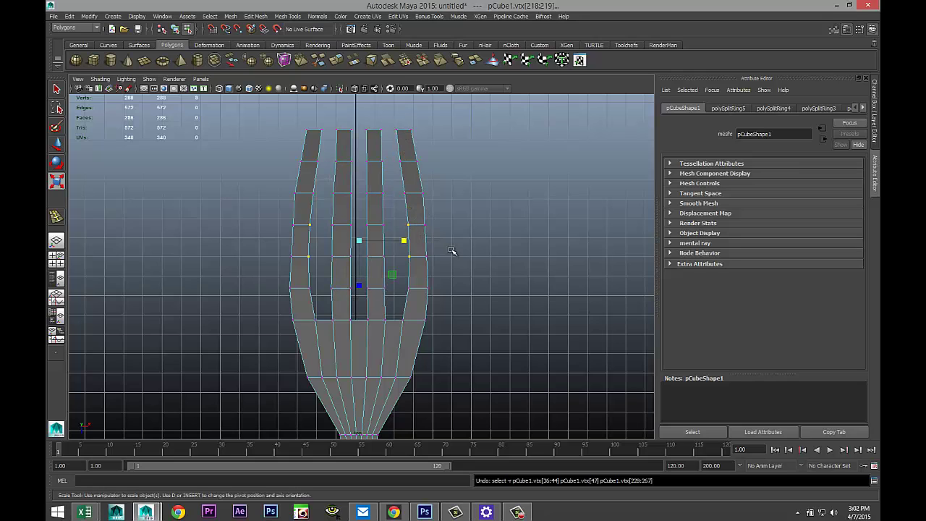
Step: Taper the left inner tine toward its tip by narrowing the width of progressively fewer vertex rows
left_click_drag(327, 118, 358, 306)
left_click_drag(387, 210, 382, 209)
left_click_drag(327, 114, 353, 268)
left_click(385, 192)
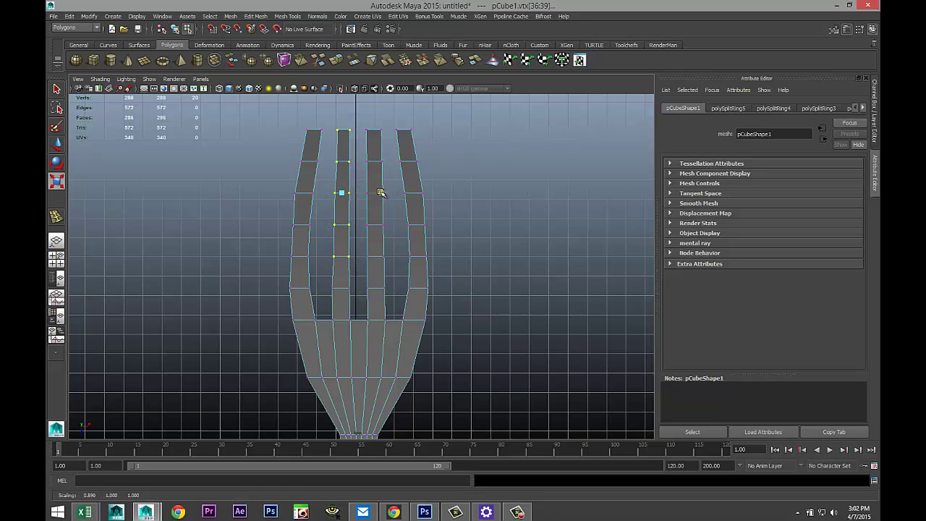
left_click_drag(331, 117, 361, 230)
left_click(381, 184)
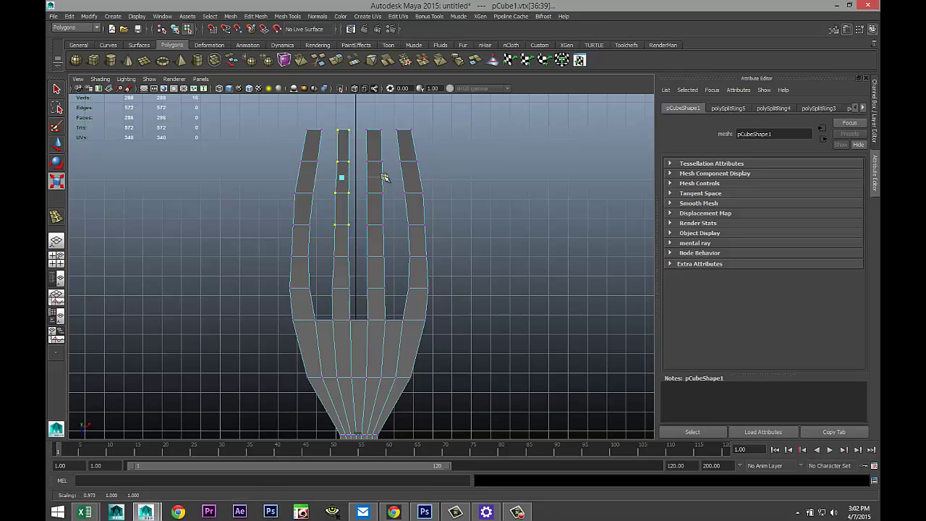
left_click_drag(330, 115, 361, 197)
left_click_drag(382, 164, 382, 163)
left_click_drag(333, 120, 362, 182)
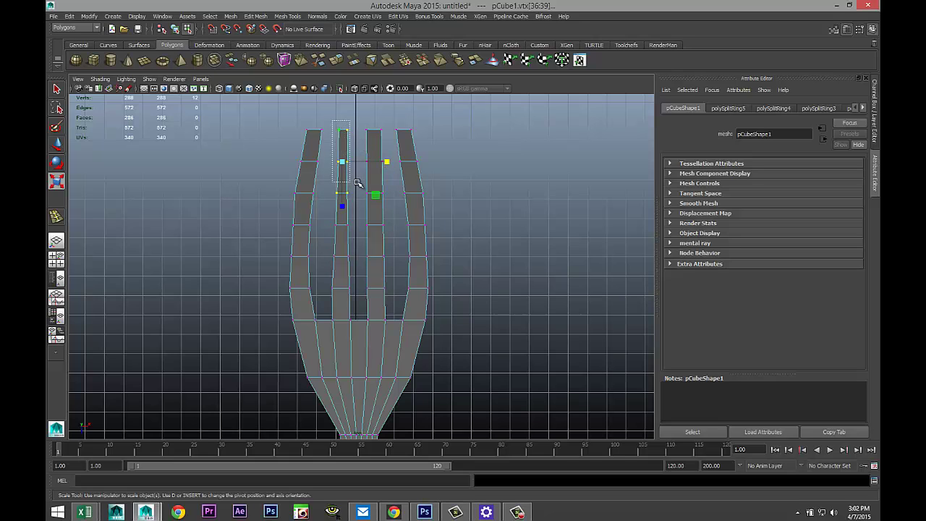
Step: Taper the right inner tine to match the left one by narrowing progressively fewer vertex rows toward its tip
left_click_drag(331, 116, 395, 290)
left_click(465, 206)
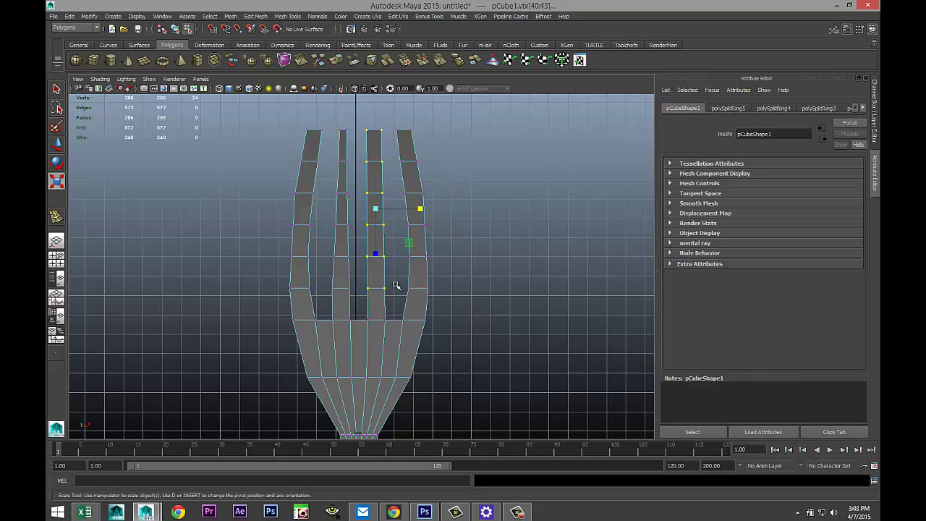
left_click(418, 209)
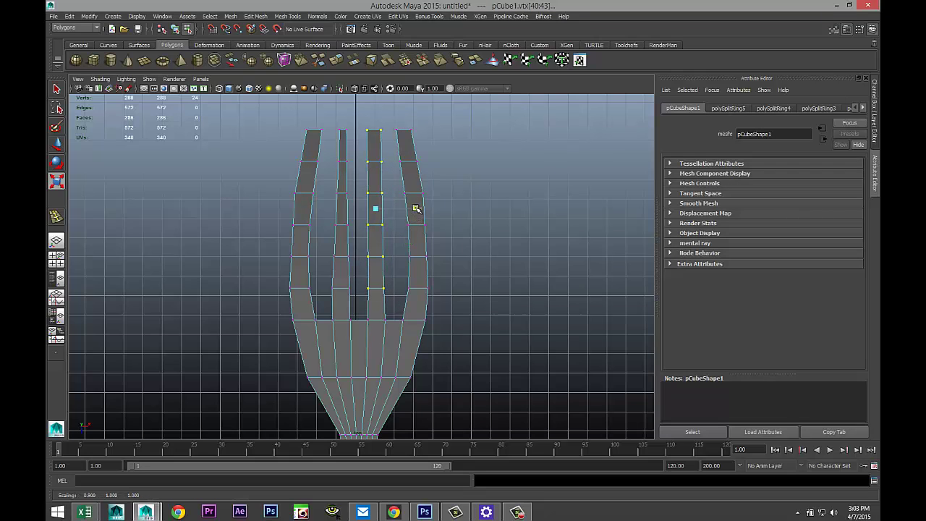
left_click_drag(361, 123, 397, 261)
left_click(418, 192)
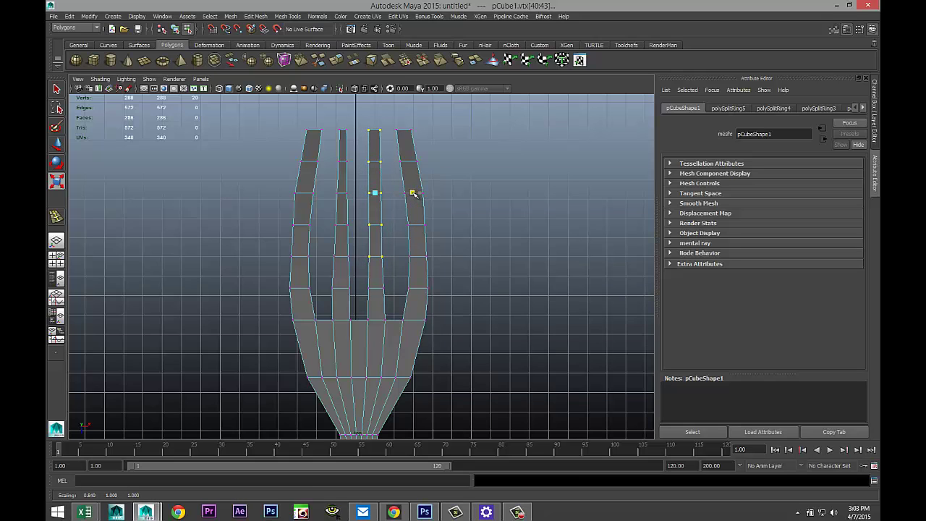
left_click_drag(359, 122, 399, 240)
left_click_drag(426, 180, 421, 178)
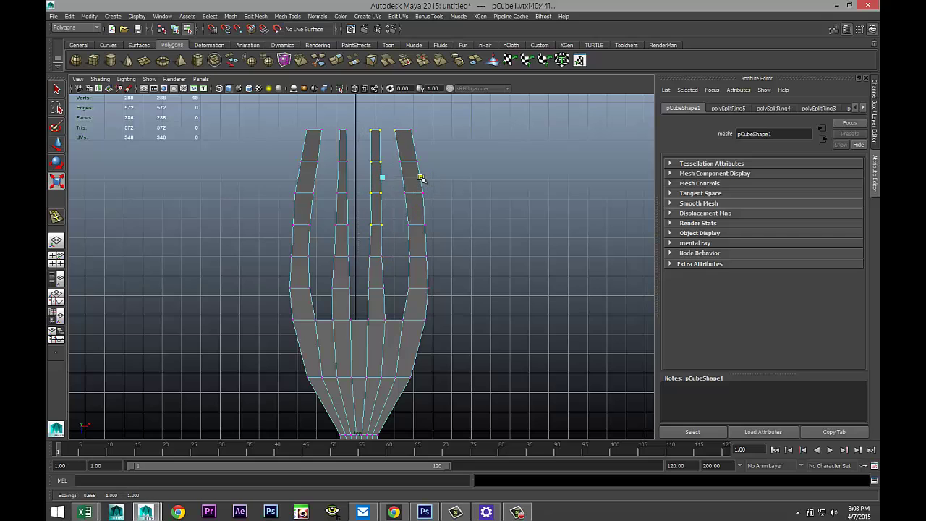
left_click_drag(361, 118, 391, 209)
left_click_drag(420, 162, 416, 162)
left_click_drag(360, 119, 388, 172)
left_click_drag(419, 146, 417, 144)
left_click_drag(359, 119, 418, 131)
left_click_drag(335, 250, 384, 258)
left_click_drag(332, 284, 390, 289)
left_click(387, 290)
left_click_drag(331, 281, 382, 289)
left_click(460, 305)
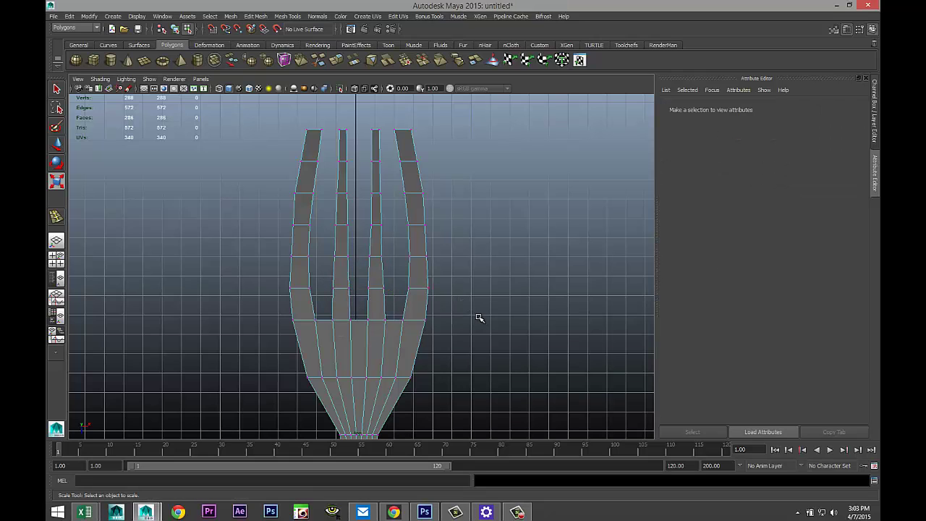
Step: Narrow the top three rows of both outer tines by scaling their inner-edge vertices outward, about 1.28 at the tips and 1.22 one row below
scroll(480, 324, "down", 2)
scroll(481, 328, "up", 3)
middle_click_drag(462, 296, 484, 372, "alt")
left_click_drag(345, 202, 438, 190)
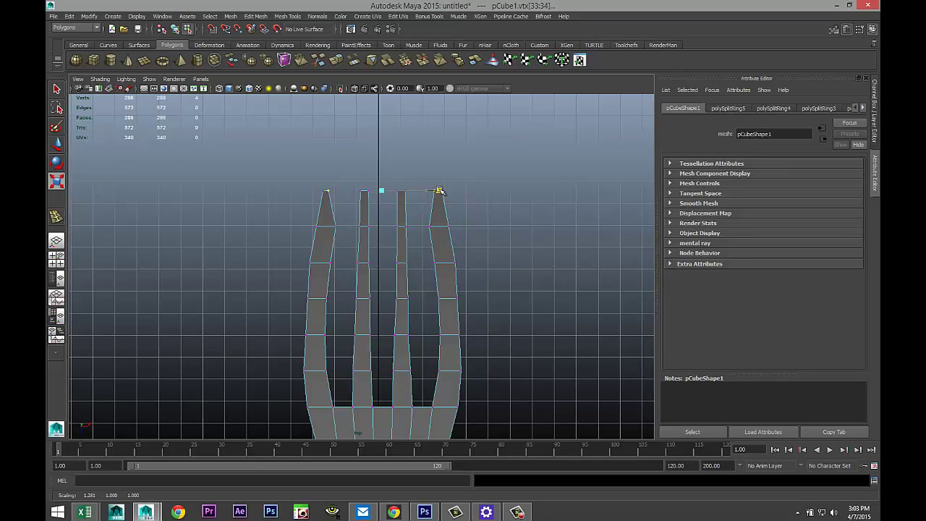
left_click(334, 225)
left_click_drag(433, 232, 437, 230)
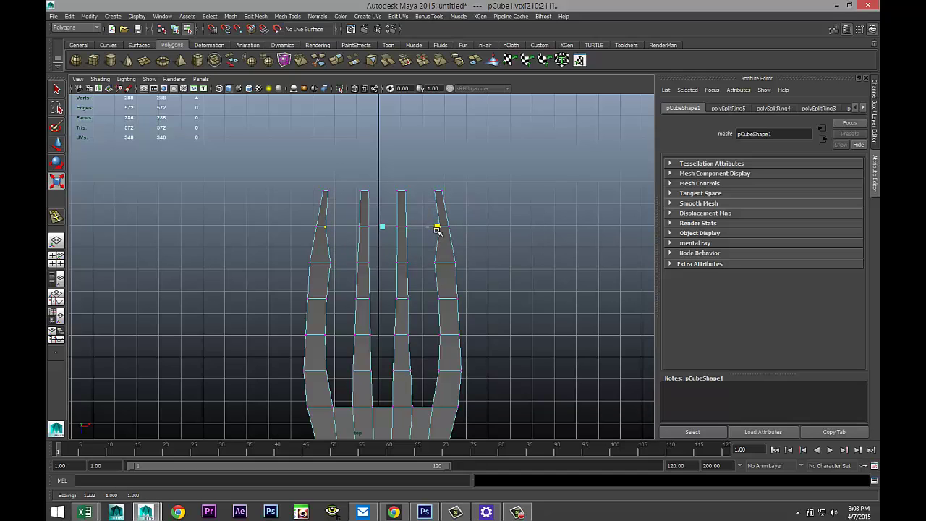
left_click(330, 262)
left_click(433, 262, "shift")
left_click_drag(427, 262, 434, 265)
Step: Scale the inner-edge vertices of both outer tines' fourth, fifth and sixth rows outward, using about 1.09 for the fourth row
left_click(323, 297)
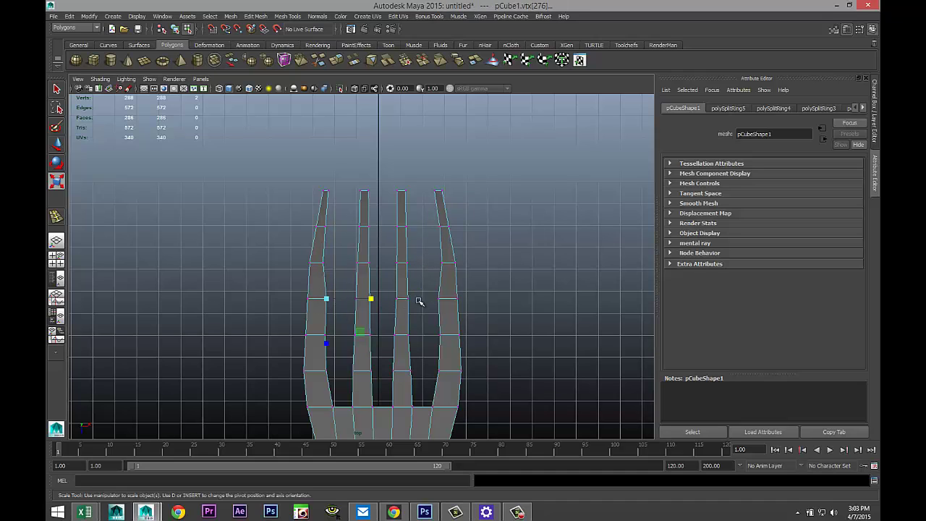
left_click(441, 298, "shift")
left_click_drag(428, 301, 432, 303)
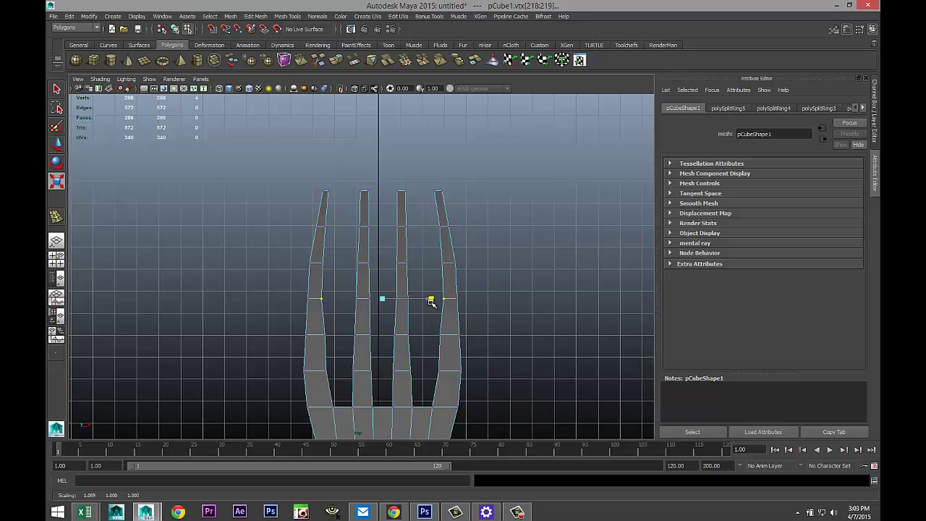
left_click(325, 334)
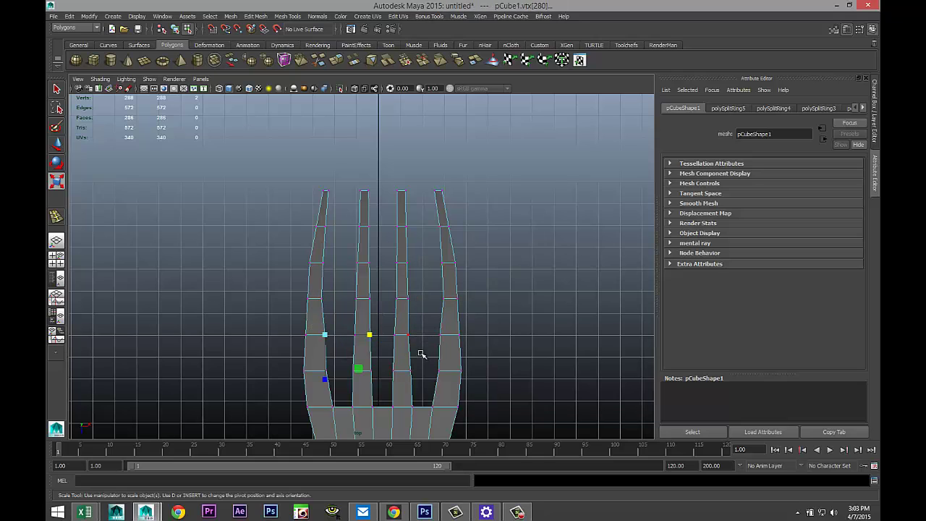
left_click(440, 333)
left_click_drag(427, 334, 430, 337)
left_click(325, 370)
left_click(434, 369)
left_click_drag(426, 371, 427, 371)
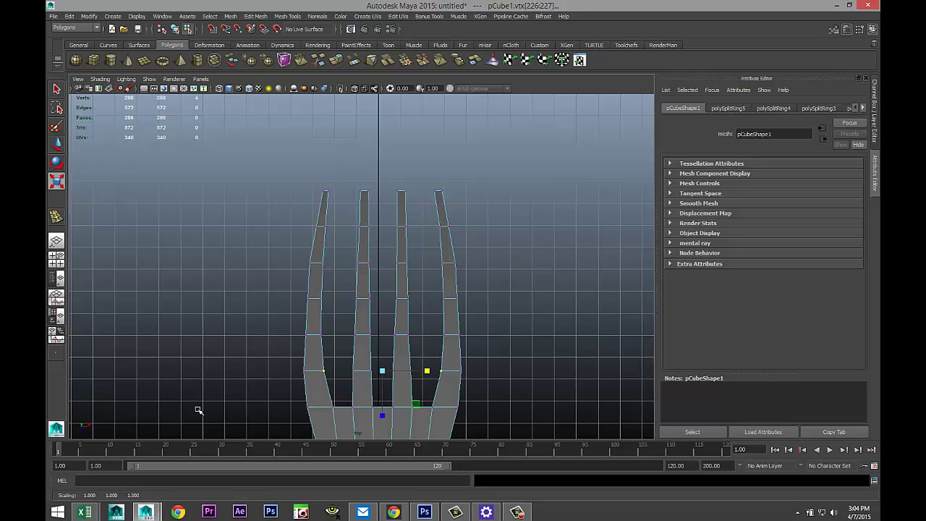
Step: Return to the perspective view and object mode, and examine the whole fork with smooth mesh preview on
left_click(57, 259)
key("space")
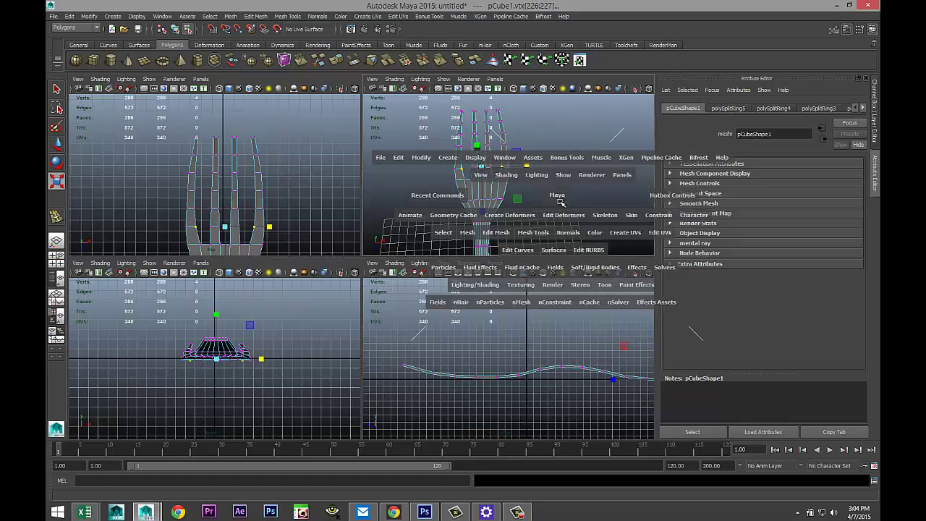
left_click_drag(496, 324, 398, 296, "alt")
left_click(372, 386)
left_click_drag(371, 385, 248, 337, "alt")
right_click_drag(248, 289, 278, 277)
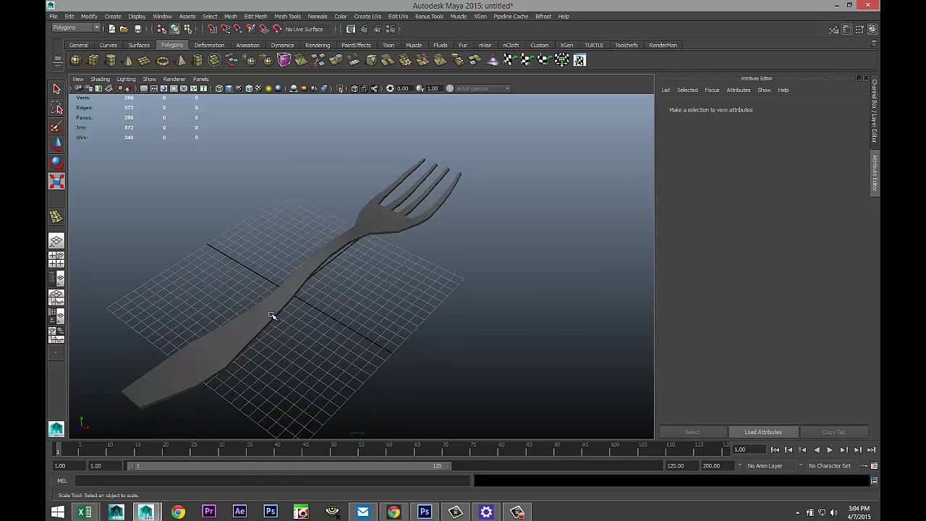
left_click(275, 319)
left_click(345, 362)
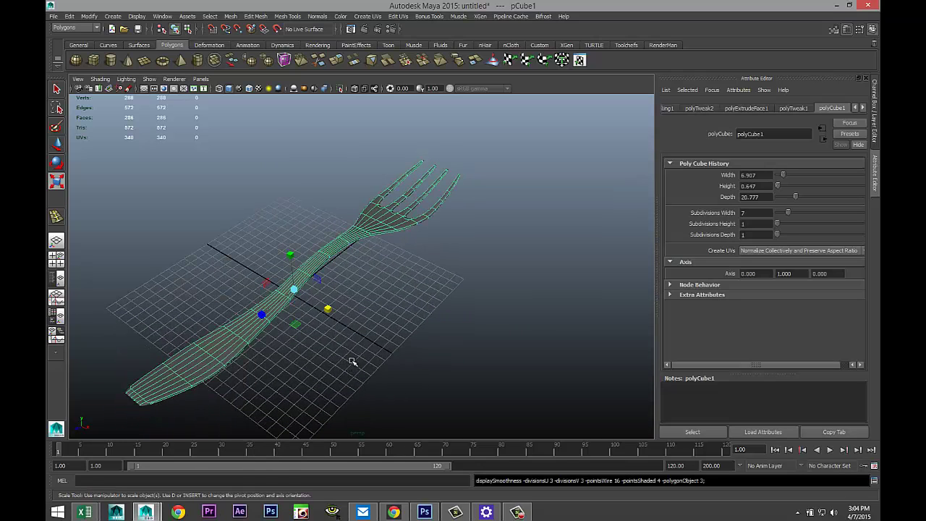
left_click_drag(339, 364, 319, 295, "alt")
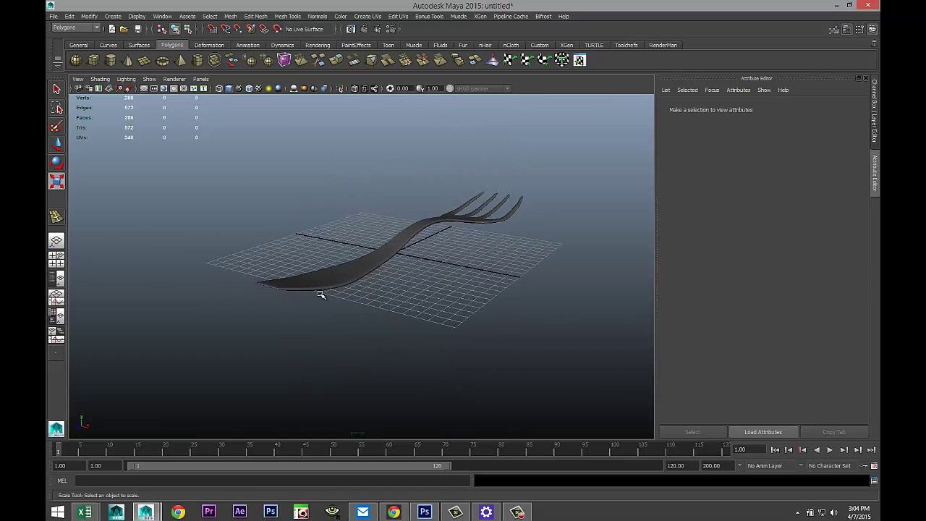
Step: Turn off the smooth preview and insert equal-distance edge loops close to the fork's upper and lower side edges
left_click(322, 288)
key("1")
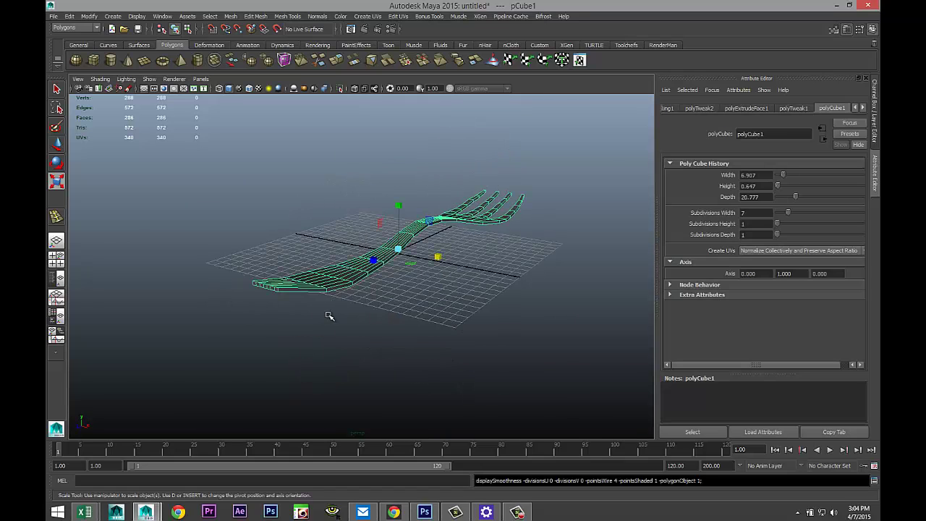
scroll(329, 324, "up", 5)
left_click_drag(280, 354, 340, 349, "alt")
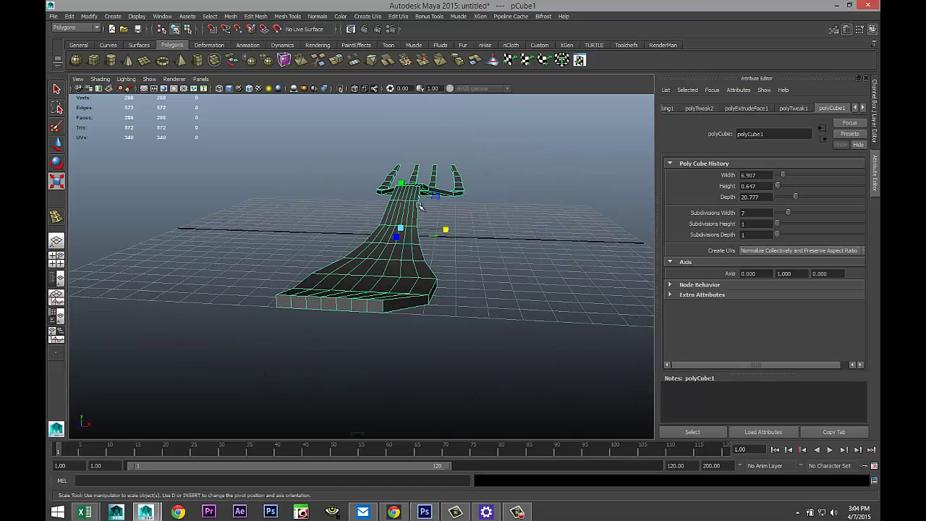
left_click(286, 16)
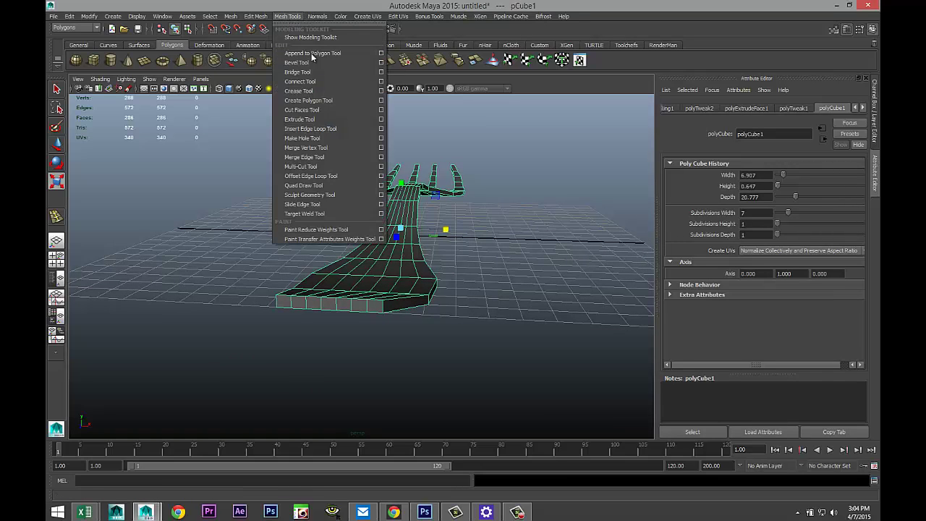
left_click(379, 128)
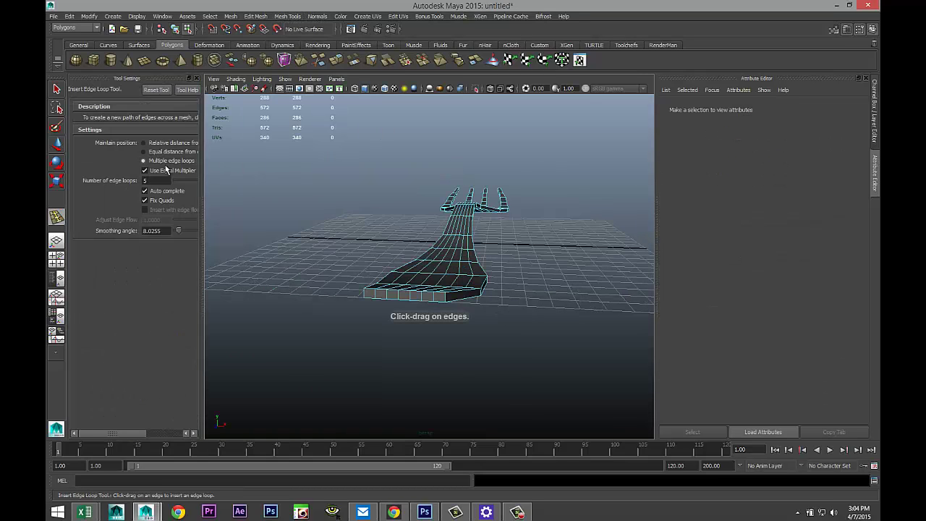
left_click(144, 152)
scroll(422, 335, "up", 3)
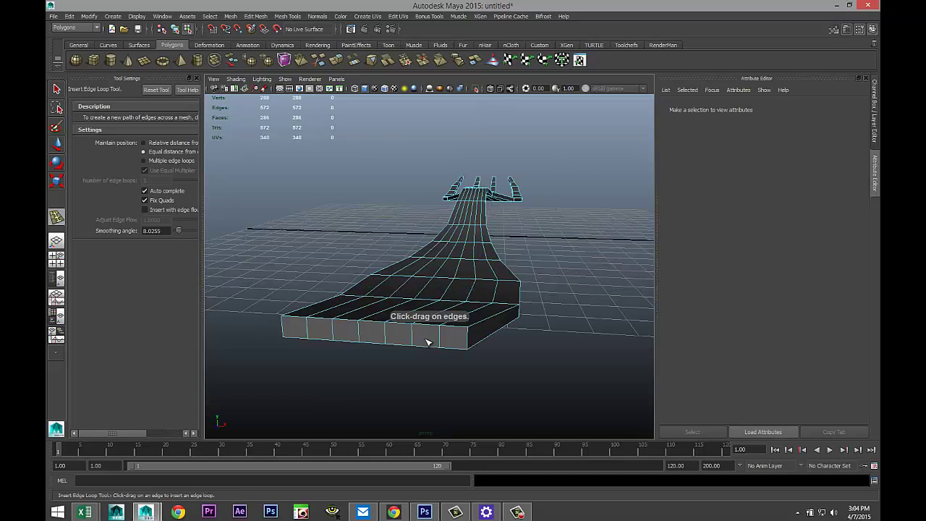
mouse_move(440, 339)
left_mouse_down()
mouse_move(442, 329)
mouse_move(442, 348)
left_mouse_up()
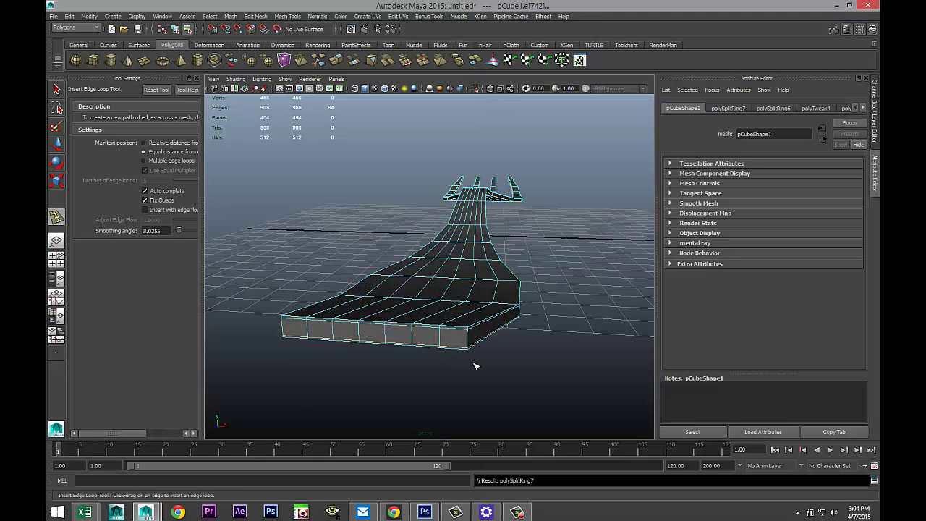
Step: Return to object mode, show the fork with smooth mesh preview and examine its handle, head and tines
key("q")
right_click_drag(448, 285, 490, 279)
left_click(469, 305)
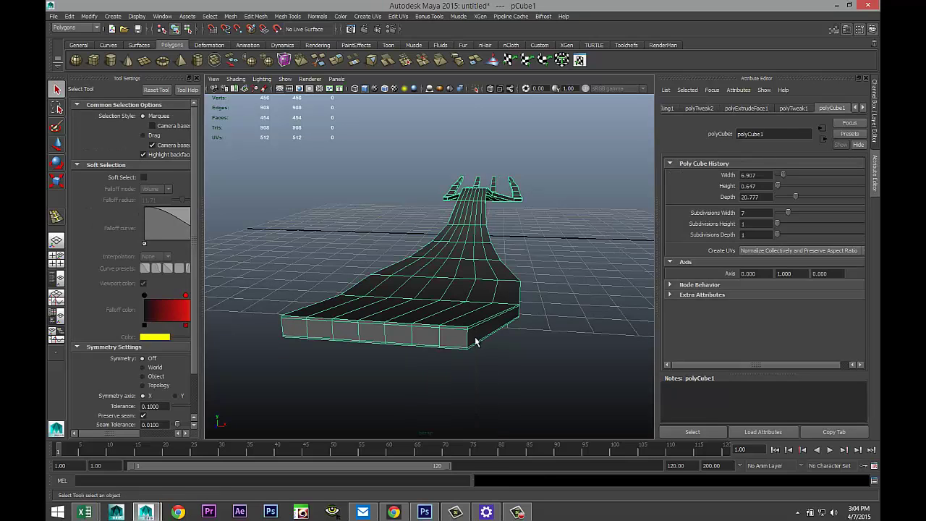
key("3")
left_click(517, 348)
scroll(514, 350, "down", 4)
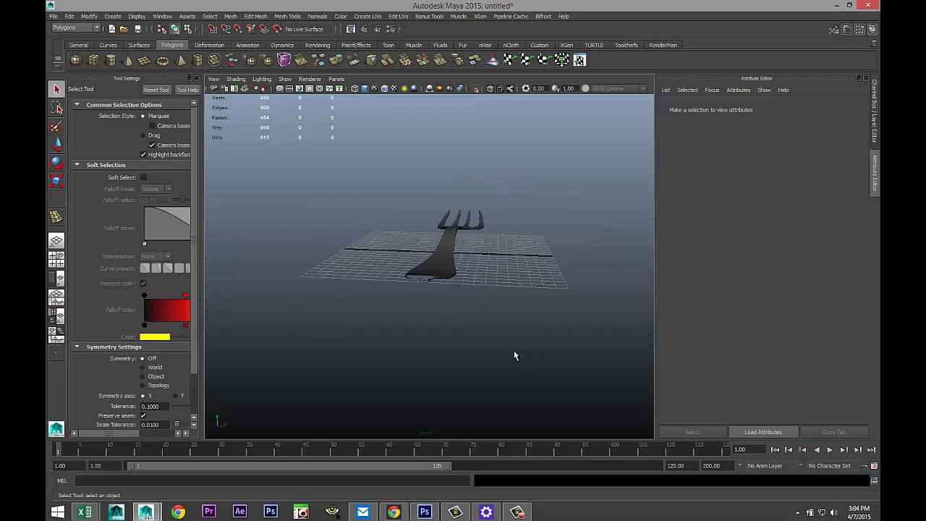
scroll(515, 354, "up", 8)
scroll(513, 350, "down", 4)
left_click_drag(521, 340, 432, 368, "alt")
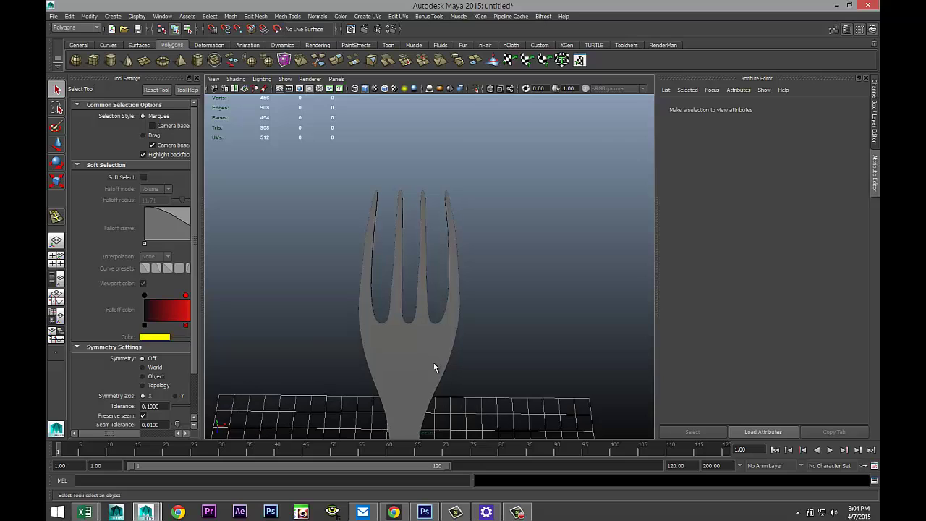
left_click(424, 330)
scroll(482, 348, "up", 3)
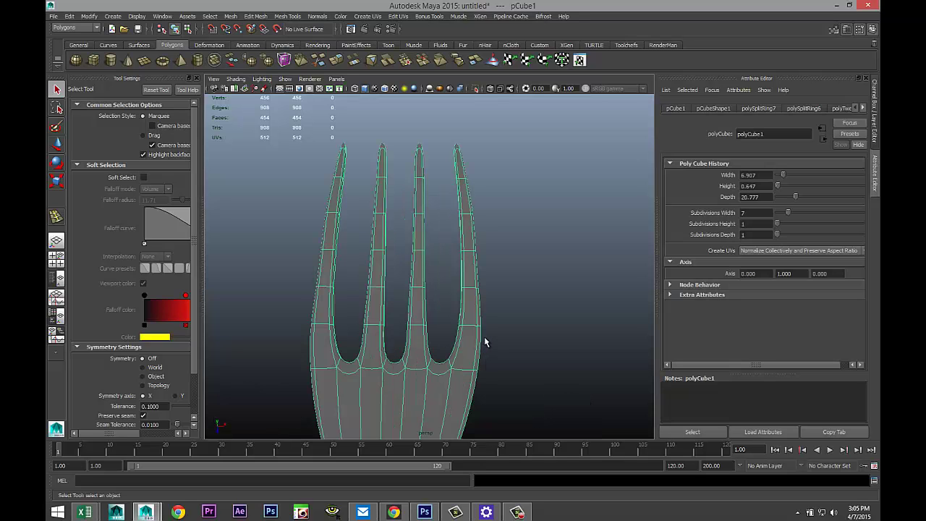
Step: Turn off the smooth preview, then in the top view narrow all tine vertices widthwise and scale the head's next row to about 0.77
key("1")
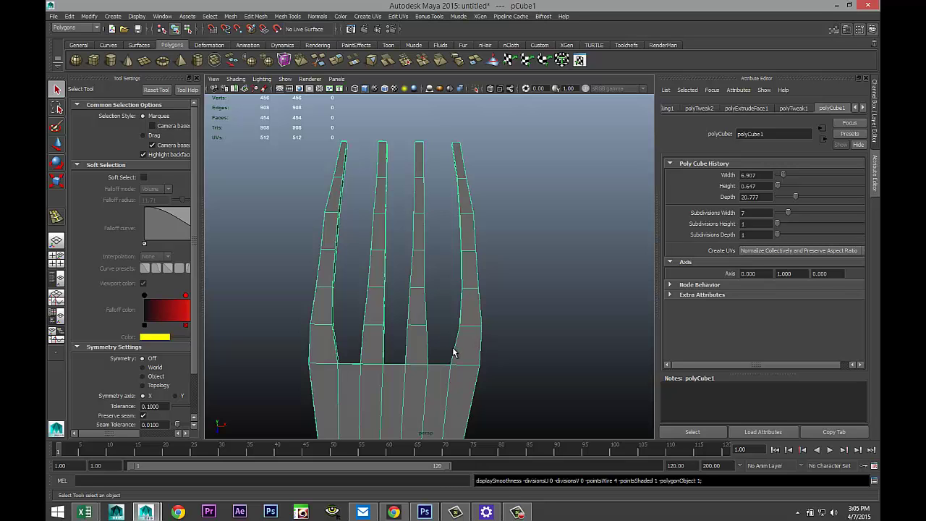
middle_click_drag(443, 352, 419, 334, "alt")
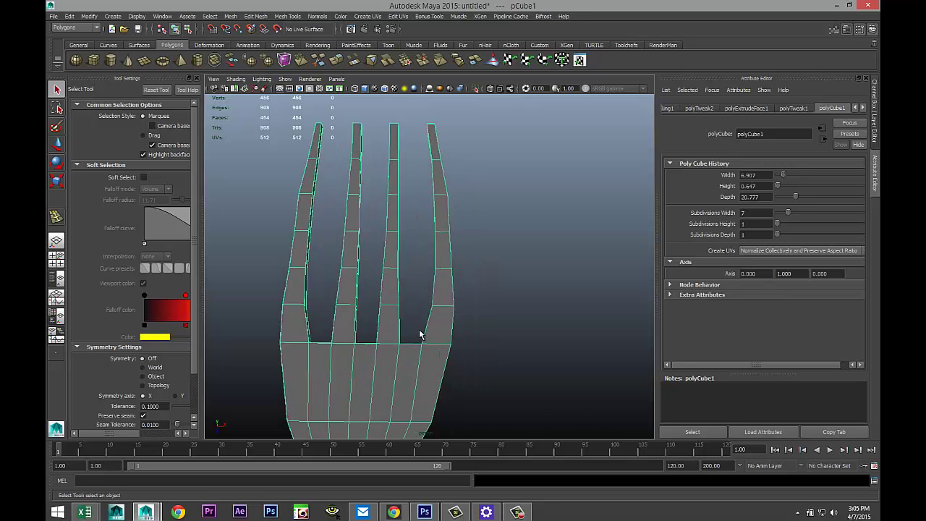
scroll(420, 336, "down", 4)
left_click_drag(384, 354, 386, 368, "alt")
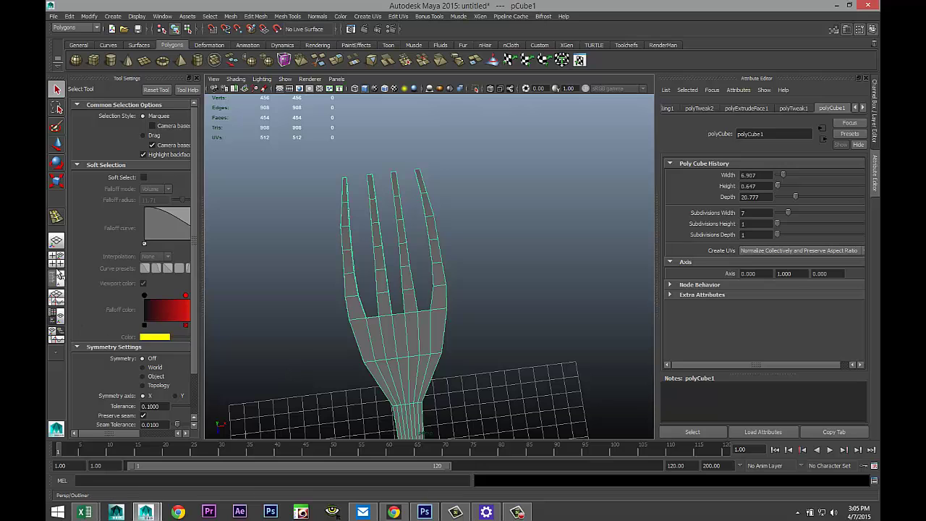
left_click(57, 259)
key("space")
right_click_drag(434, 254, 388, 254)
left_click_drag(348, 186, 561, 387)
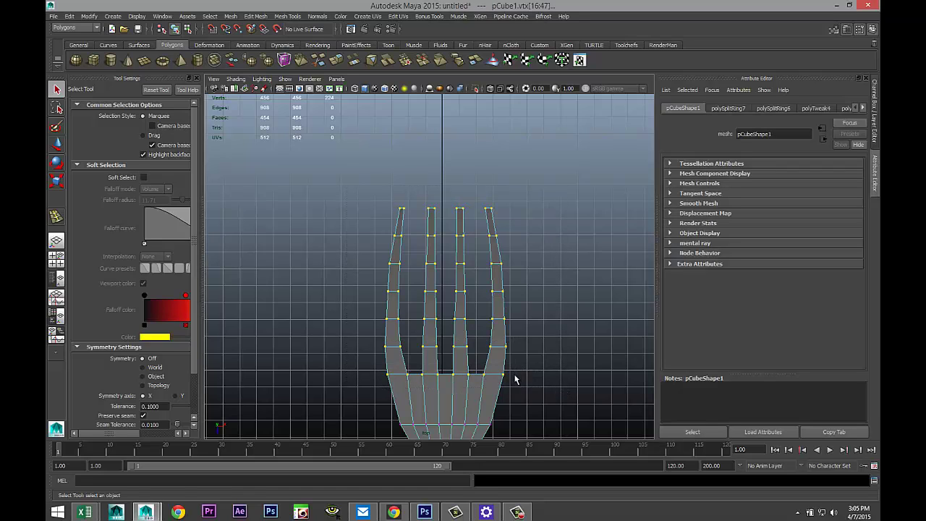
key("r")
left_click_drag(489, 290, 483, 291)
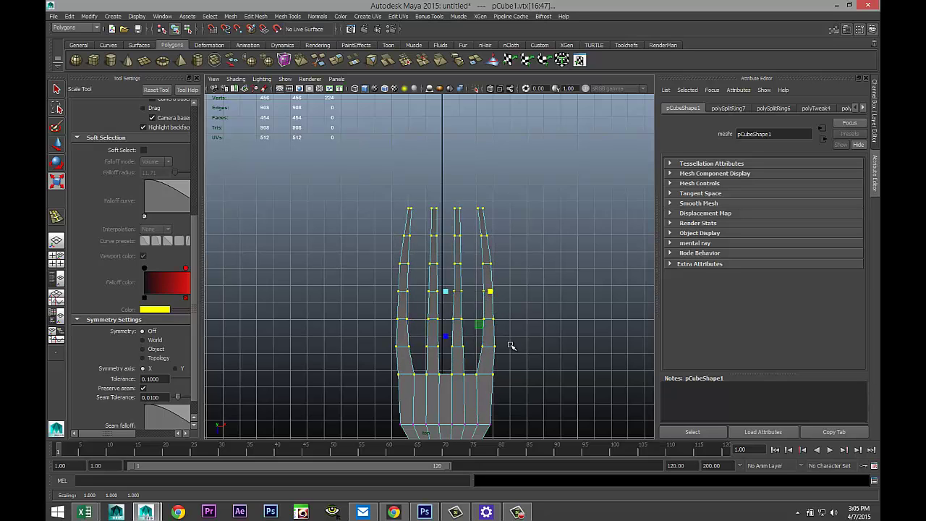
middle_click_drag(513, 351, 433, 218, "alt")
left_click_drag(309, 285, 402, 291)
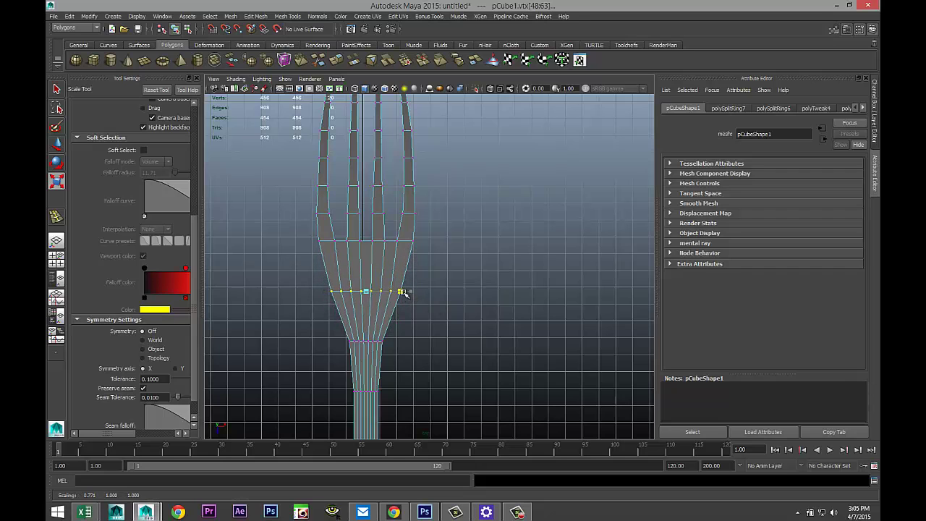
Step: Insert equal-distance edge loops along both side edges of each of the two inner tines
middle_click_drag(458, 289, 467, 372, "alt")
scroll(466, 361, "up", 3)
middle_click_drag(435, 323, 473, 340, "alt")
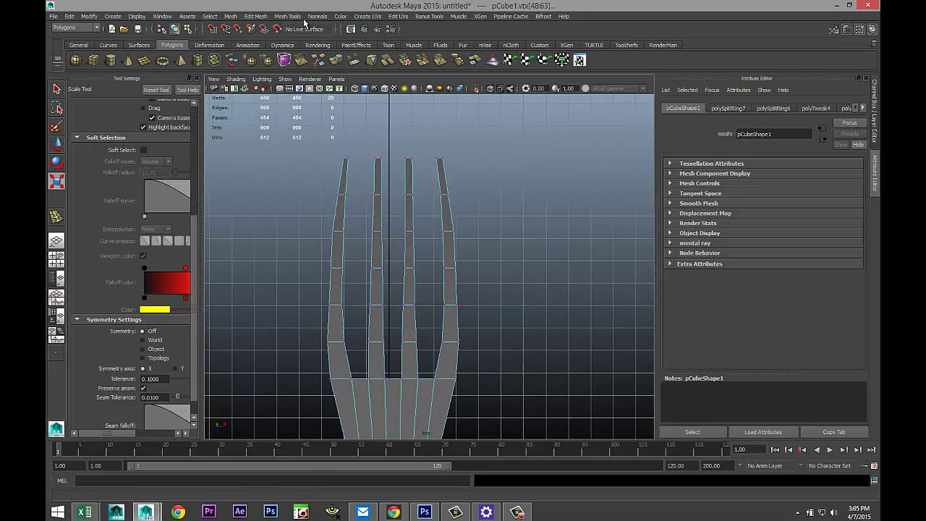
left_click(289, 16)
left_click(341, 130)
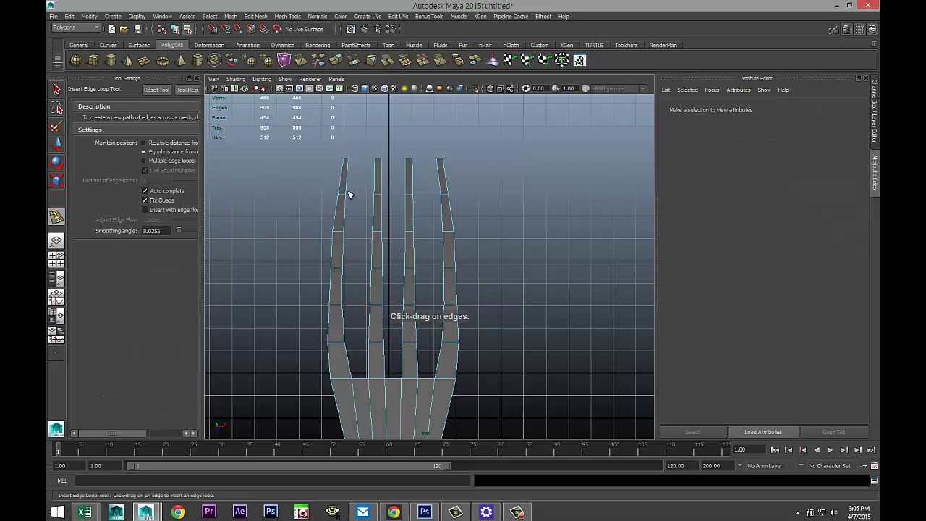
scroll(416, 195, "up", 4)
middle_click_drag(442, 205, 490, 330, "alt")
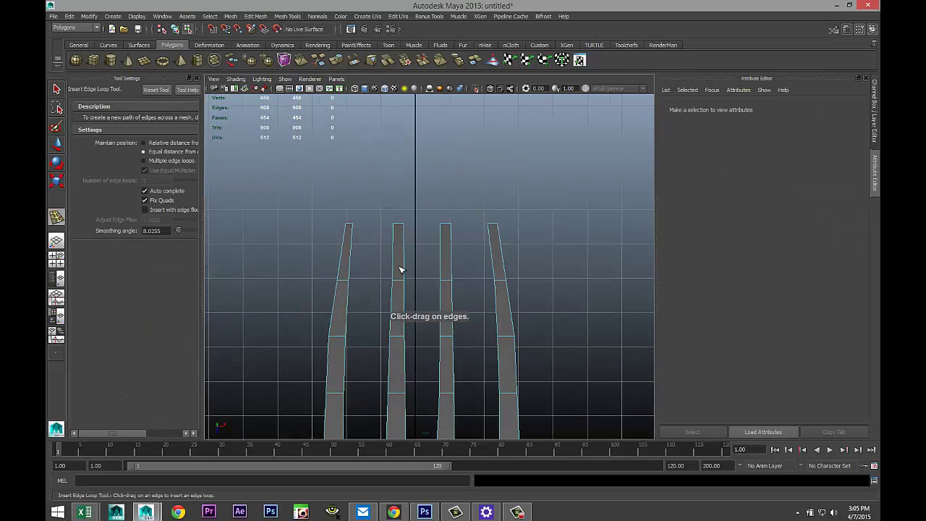
left_click(397, 228)
left_click(404, 227)
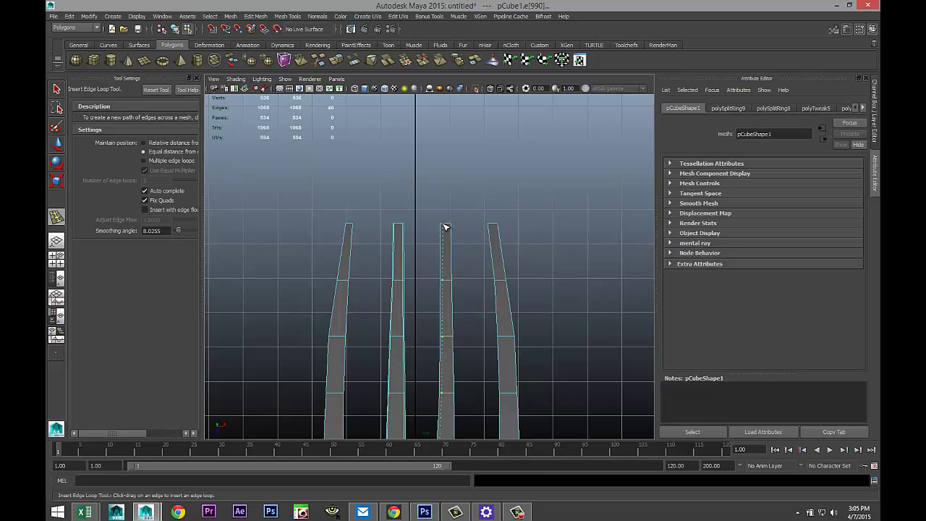
left_click(446, 228)
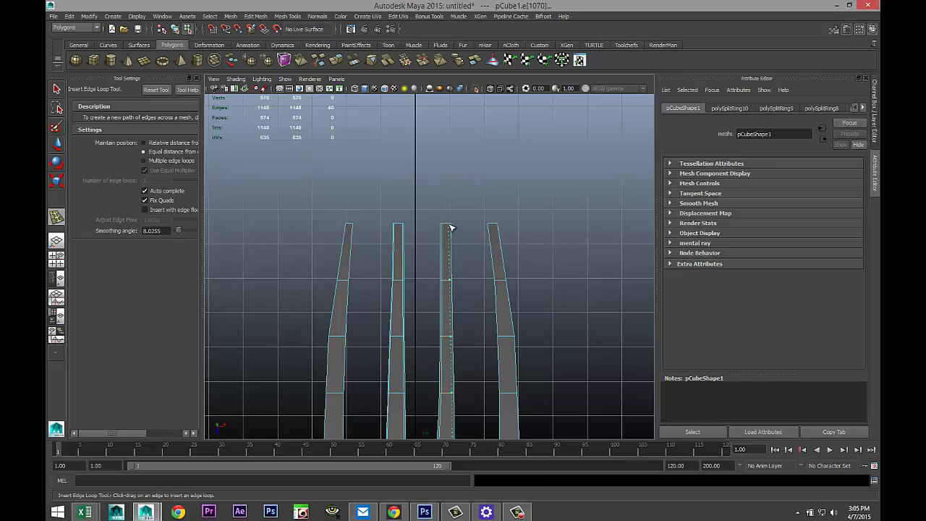
left_click(450, 229)
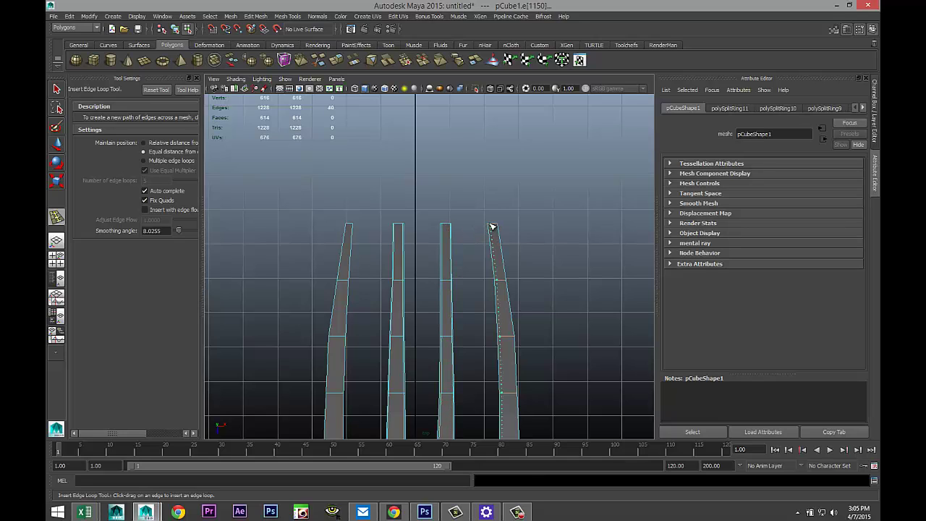
Step: Insert equal-distance edge loops lengthwise along the two outer tines from their tips
left_click(493, 227)
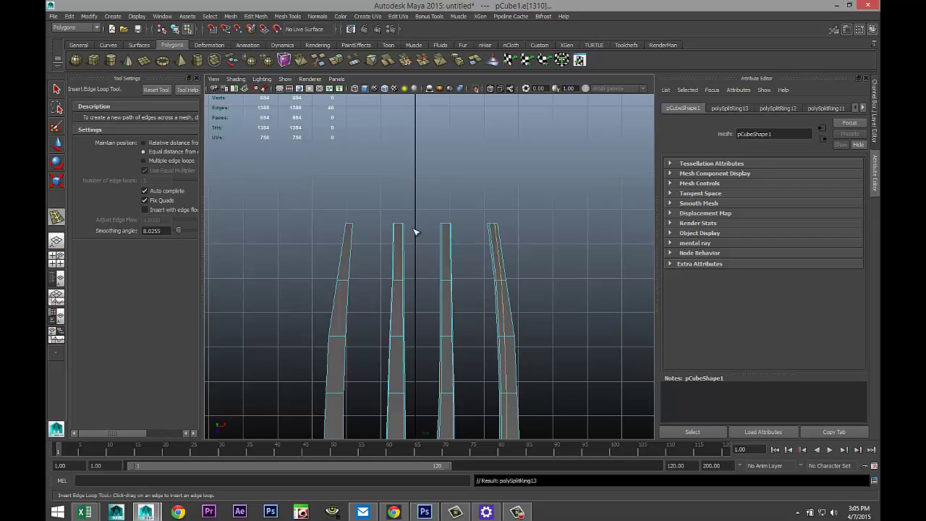
left_click(348, 227)
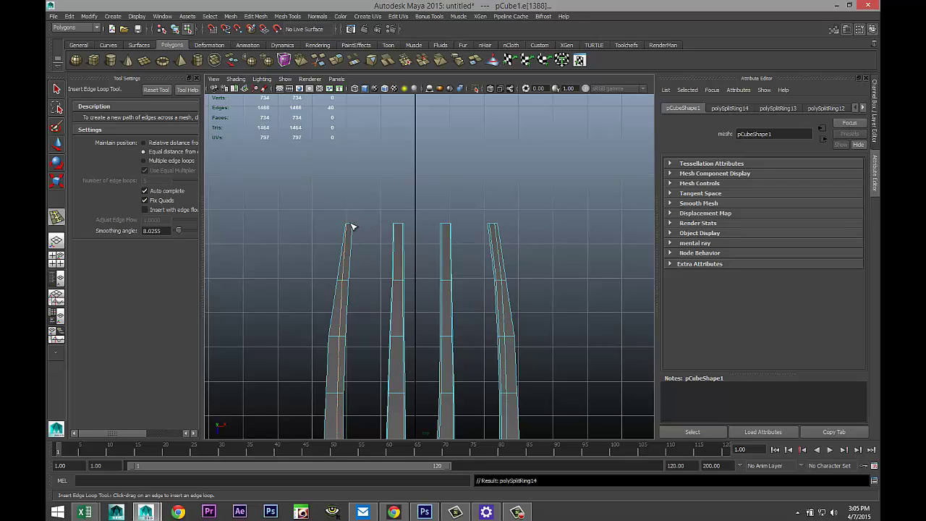
left_click(351, 228)
Step: Select the edge loop along the middle of the right outer tine for moving, and return to object mode
scroll(538, 285, "up", 2)
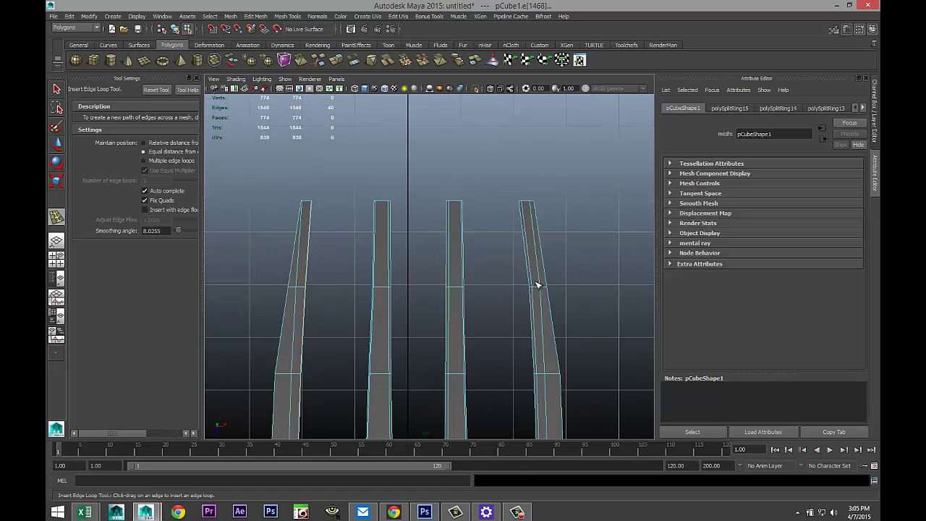
key("q")
double_click(538, 287)
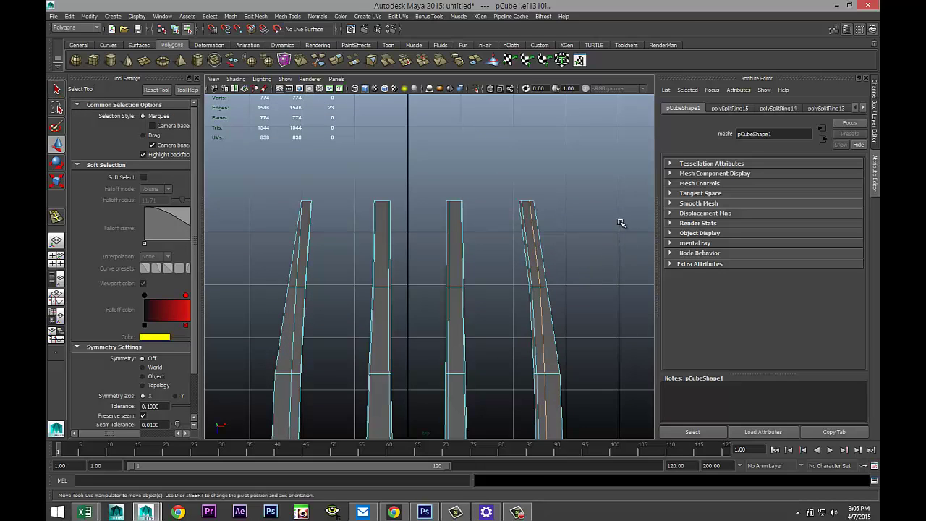
key("w")
scroll(542, 287, "down", 3)
left_click_drag(501, 431, 501, 431)
right_click_drag(437, 349, 457, 291)
left_click(466, 325)
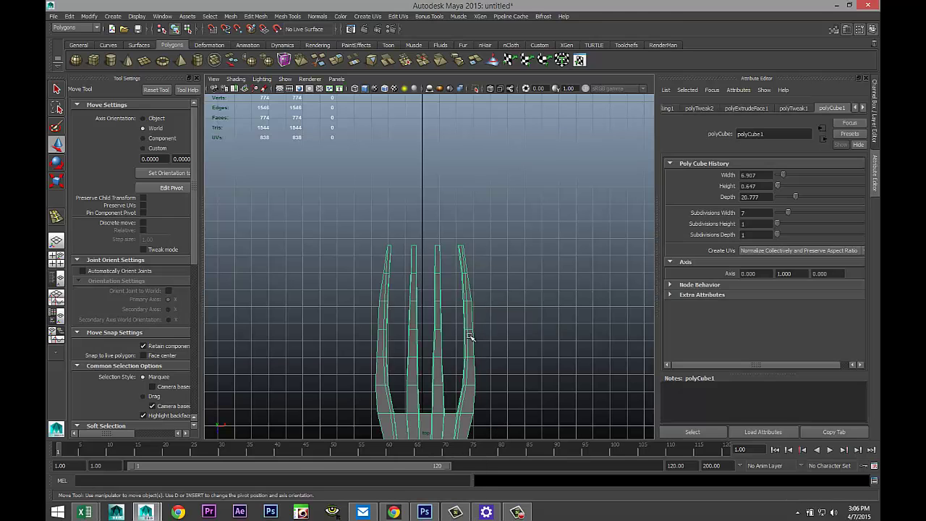
Step: Return to the perspective view with smooth mesh preview on and examine the fork's tines and head from several angles
left_click(55, 258)
key("space")
scroll(522, 225, "down", 4)
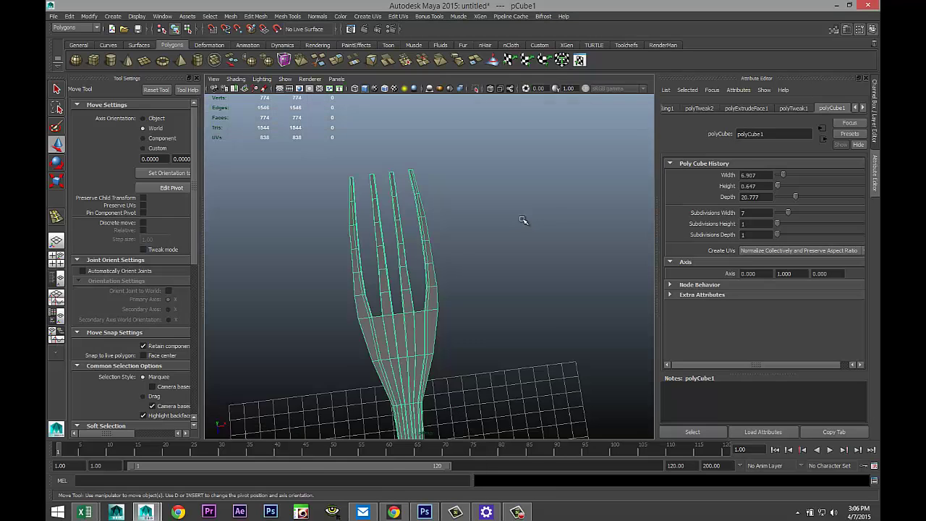
mouse_move(525, 283)
left_mouse_down("alt")
mouse_move(464, 278)
mouse_move(457, 267)
mouse_move(475, 310)
mouse_move(465, 299)
mouse_move(546, 251)
mouse_move(482, 289)
mouse_move(512, 287)
left_mouse_up("alt")
left_click(467, 314)
scroll(513, 287, "up", 5)
middle_click_drag(530, 256, 352, 355, "alt")
scroll(447, 321, "down", 5)
left_click_drag(447, 321, 417, 314, "alt")
left_click(424, 326)
scroll(435, 322, "up", 4)
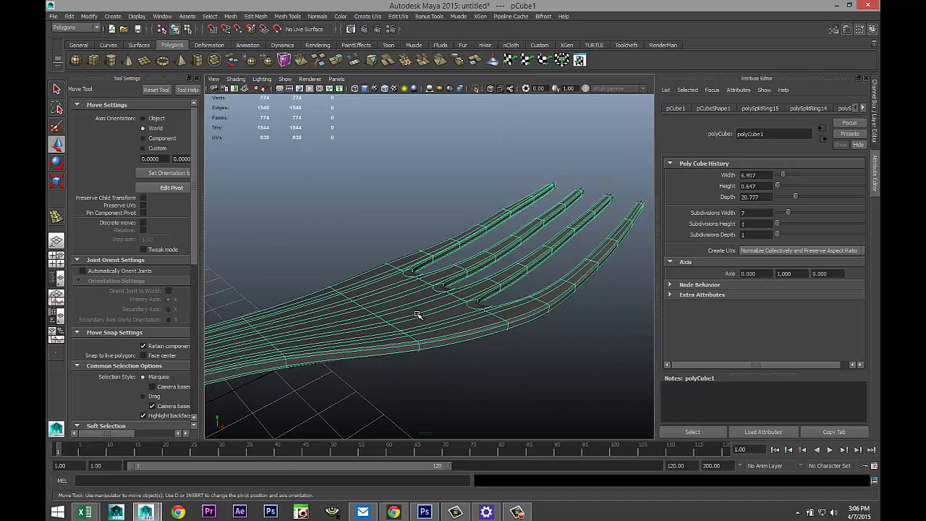
middle_click_drag(418, 314, 392, 298, "alt")
mouse_move(392, 298)
left_mouse_down("alt")
mouse_move(341, 287)
mouse_move(396, 298)
left_mouse_up("alt")
Step: In the top view, select the inner vertices of the row across the middle of the fork's head, excluding its outer edges
right_click_drag(400, 296, 358, 285)
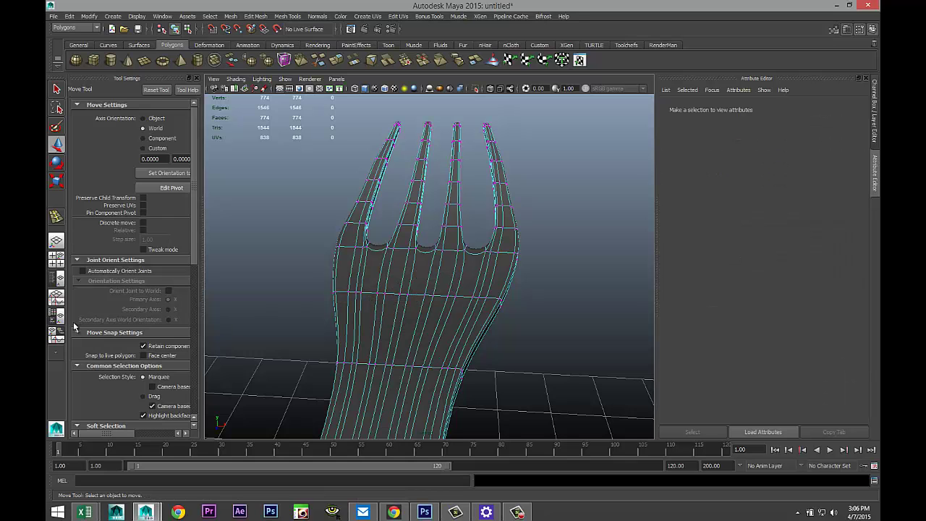
left_click(55, 258)
key("space")
scroll(481, 303, "down", 4)
middle_click_drag(499, 316, 458, 215, "alt")
scroll(462, 282, "up", 3)
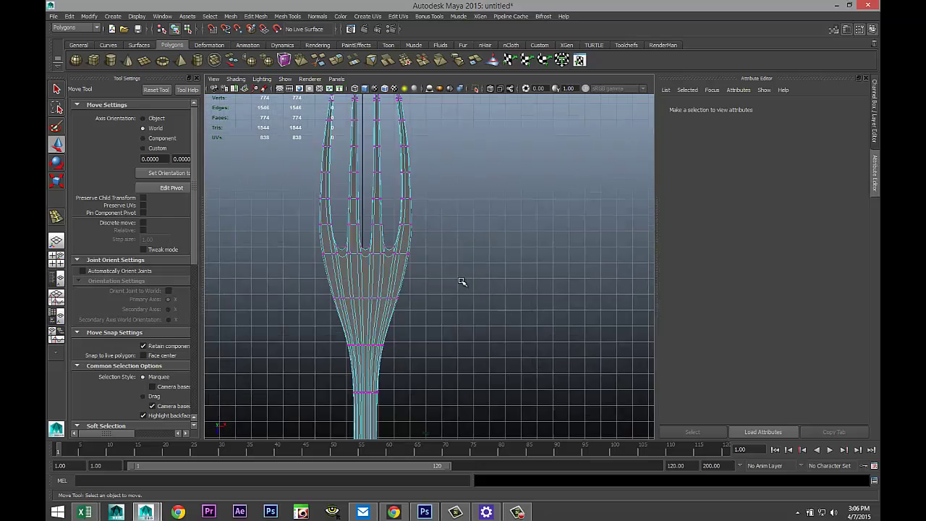
scroll(464, 280, "up", 3)
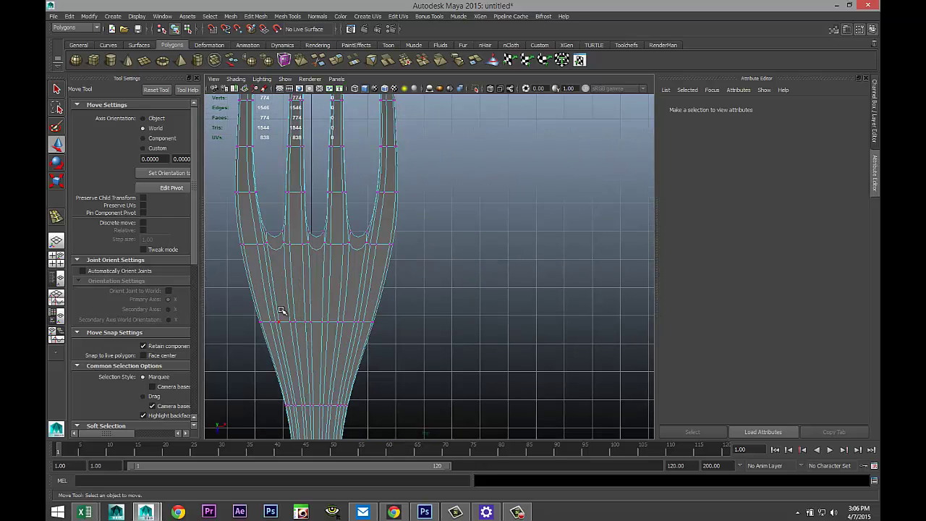
left_click_drag(336, 335, 352, 335)
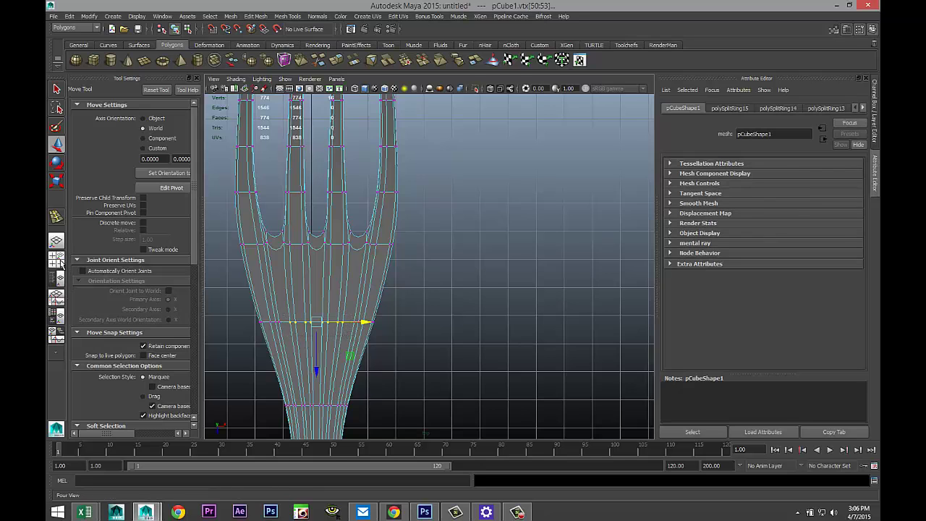
Step: In the perspective view, turn on soft selection with a falloff radius of about 2.94 and lower the selected head vertices slightly
left_click(56, 259)
key("space")
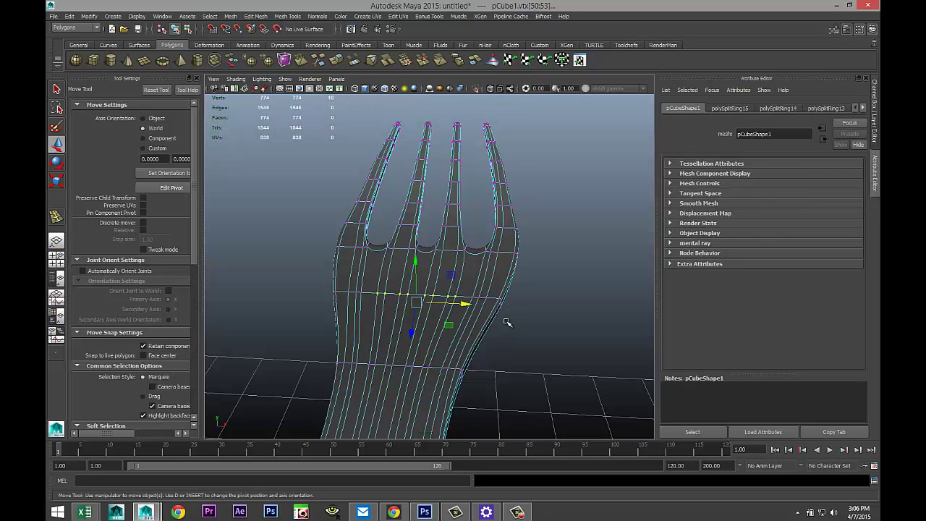
key("b")
mouse_move(508, 333)
left_mouse_down("alt")
mouse_move(479, 324)
mouse_move(518, 344)
left_mouse_up("alt")
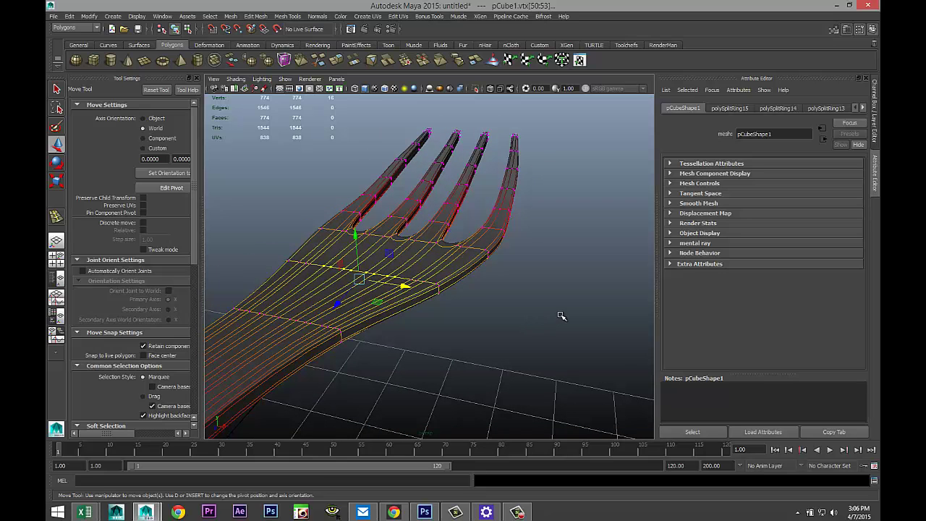
middle_click_drag(502, 314, 203, 265)
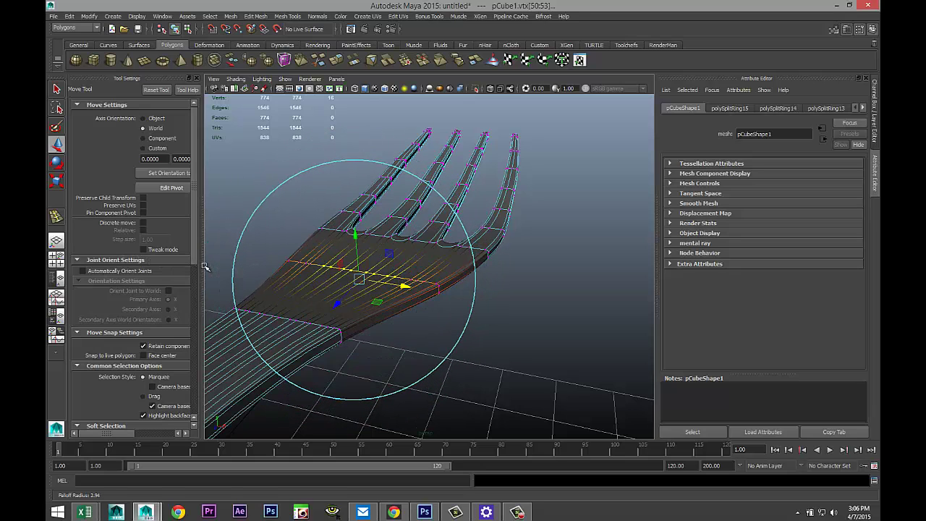
left_click_drag(354, 235, 355, 238)
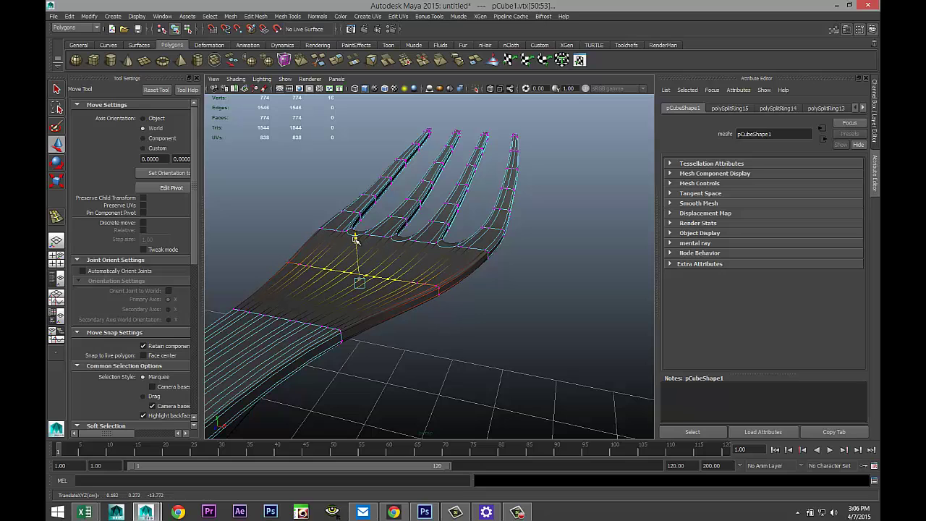
left_click_drag(356, 239, 356, 243)
left_click_drag(397, 289, 488, 336, "alt")
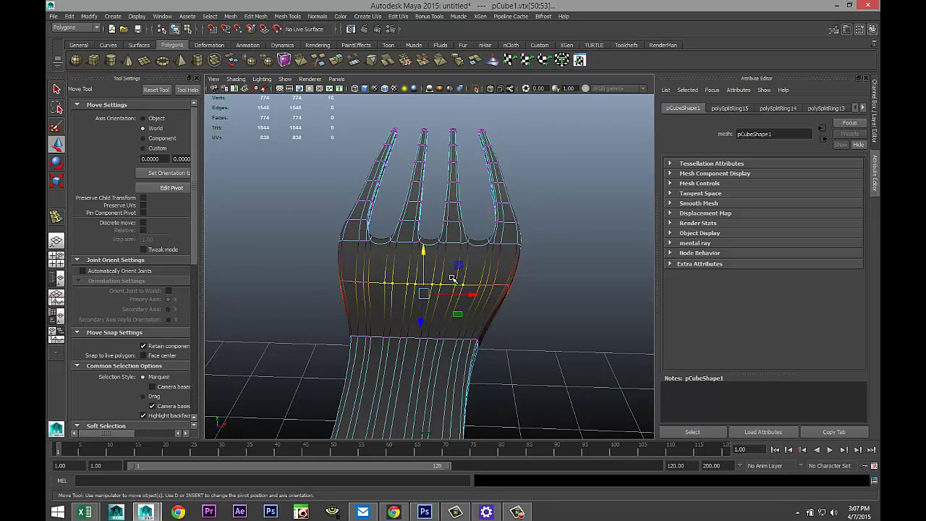
Step: Clear the vertex selection, return to object mode and select the whole fork
left_click_drag(442, 282, 338, 271)
left_click_drag(552, 357, 500, 353, "alt")
left_click_drag(262, 188, 488, 325)
left_click(378, 301)
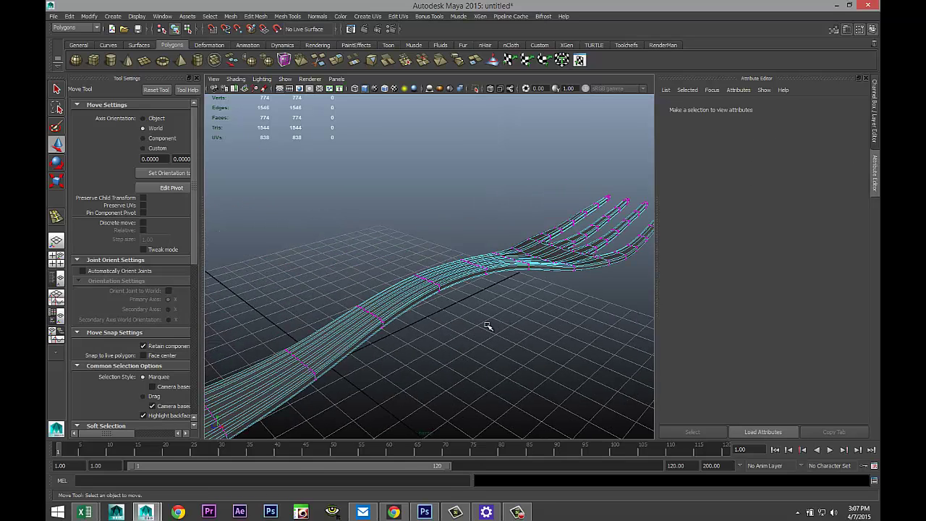
scroll(488, 326, "down", 3)
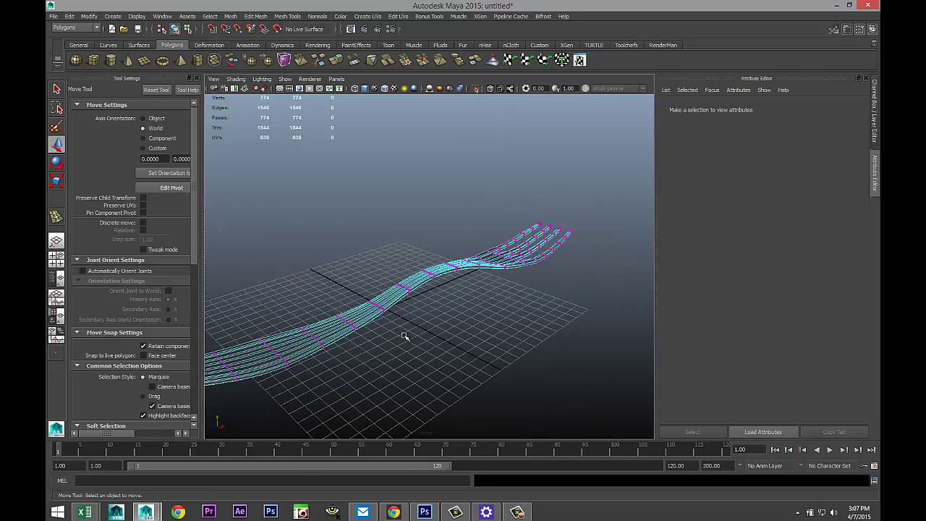
right_click_drag(355, 314, 382, 300)
left_click(384, 300)
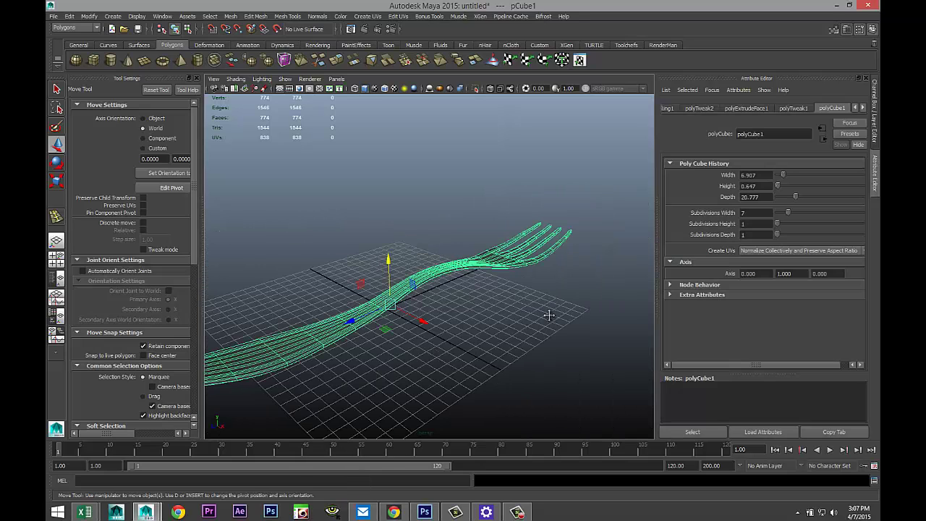
Step: Examine the fork's side profile, then frame it in the side view and turn off the smooth preview
middle_click_drag(549, 315, 456, 354, "alt")
scroll(465, 352, "up", 5)
mouse_move(491, 372)
left_mouse_down("alt")
mouse_move(482, 325)
mouse_move(497, 376)
mouse_move(555, 297)
mouse_move(451, 386)
mouse_move(473, 380)
mouse_move(485, 356)
left_mouse_up("alt")
right_click_drag(485, 356, 422, 397, "alt")
middle_click_drag(422, 397, 556, 294, "alt")
left_click_drag(555, 294, 371, 312, "alt")
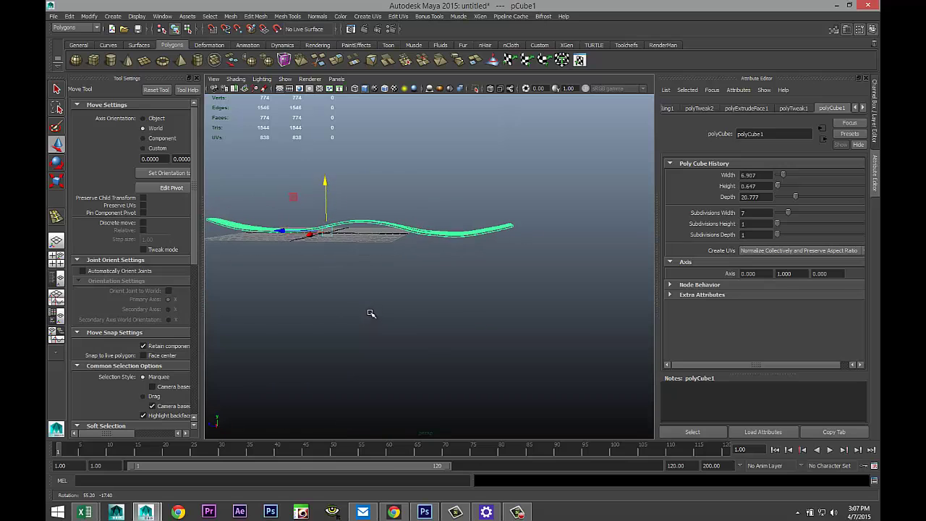
left_click(58, 262)
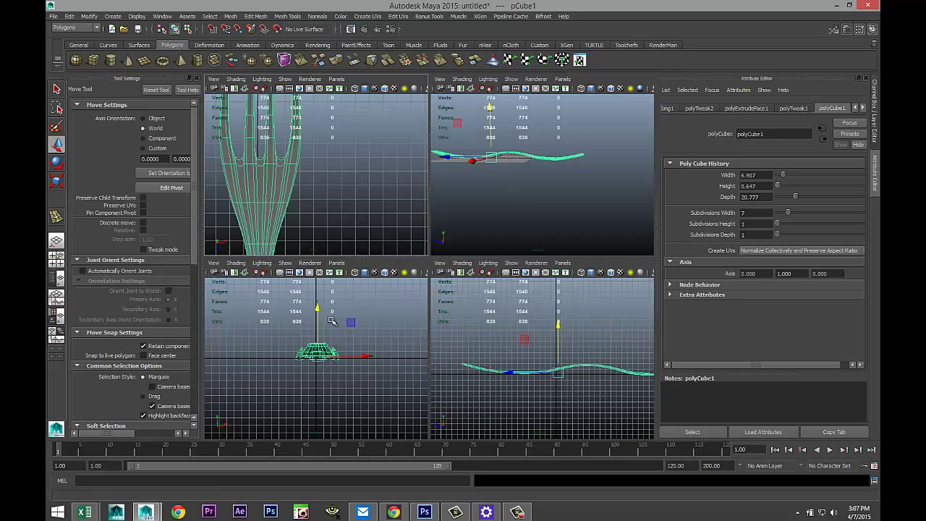
key("space")
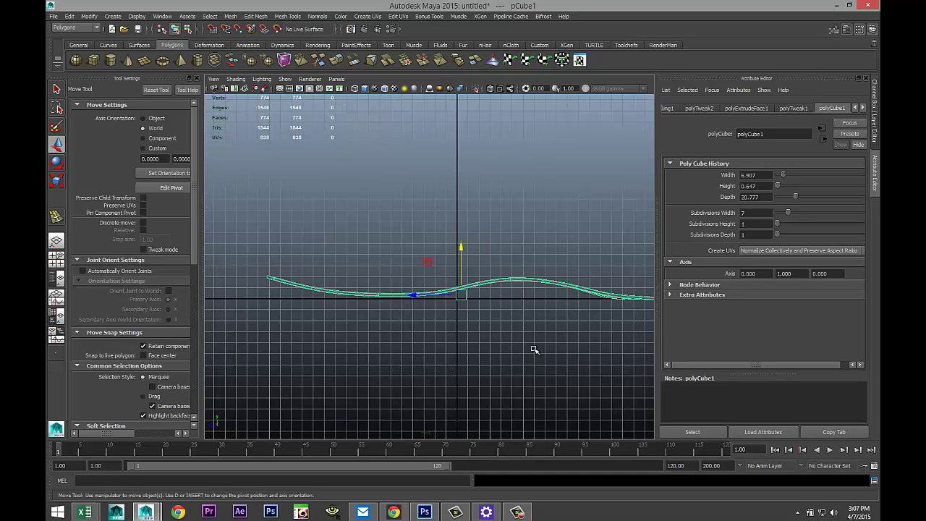
key("f")
middle_click_drag(536, 344, 374, 359, "alt")
scroll(417, 326, "up", 5)
key("1")
Step: In vertex mode, raise the tines' second-to-last vertex row and the tip vertices slightly in the side view
scroll(397, 338, "up", 4)
middle_click_drag(389, 349, 466, 326, "alt")
scroll(466, 326, "up", 3)
right_click_drag(397, 315, 354, 286)
left_click_drag(381, 293, 428, 357)
left_click_drag(402, 272, 397, 264)
left_click_drag(443, 287, 462, 307)
left_click_drag(458, 254, 453, 245)
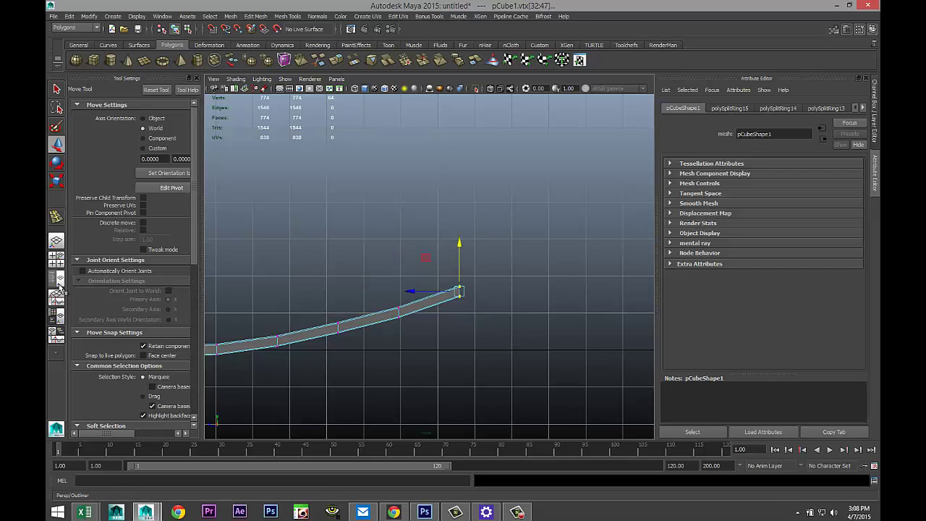
Step: Return to the perspective view, switch the fork to object mode, select it and turn on shaded display
left_click(57, 256)
key("space")
left_click_drag(489, 303, 396, 340, "alt")
right_click_drag(371, 319, 372, 264)
left_click(407, 275)
key("5")
Step: Examine the fork's overall shape and the flat end of its handle from several angles
left_click(489, 350)
left_click_drag(486, 360, 460, 404, "alt")
left_click_drag(442, 356, 444, 378, "alt")
middle_click_drag(438, 401, 464, 349, "alt")
scroll(469, 347, "up", 5)
left_click(410, 296)
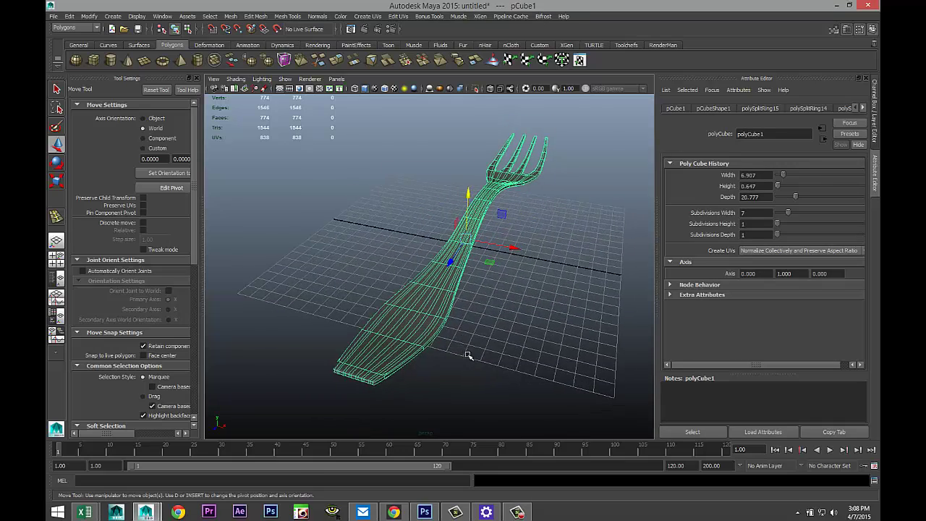
scroll(467, 355, "up", 3)
left_click_drag(466, 372, 474, 362, "alt")
middle_click_drag(474, 363, 452, 358, "alt")
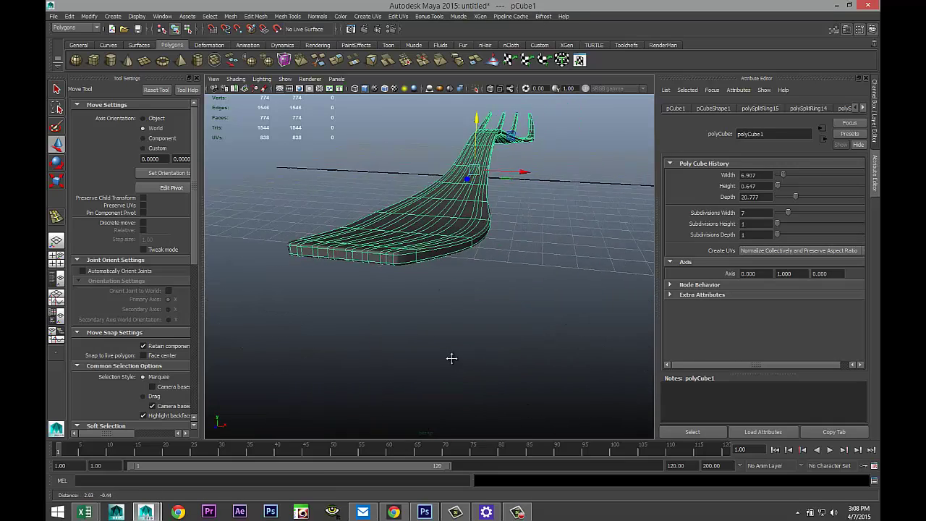
Step: In the top view, switch to vertex mode and select the inner vertices of the two rows across the handle's widest part
key("space")
key("space")
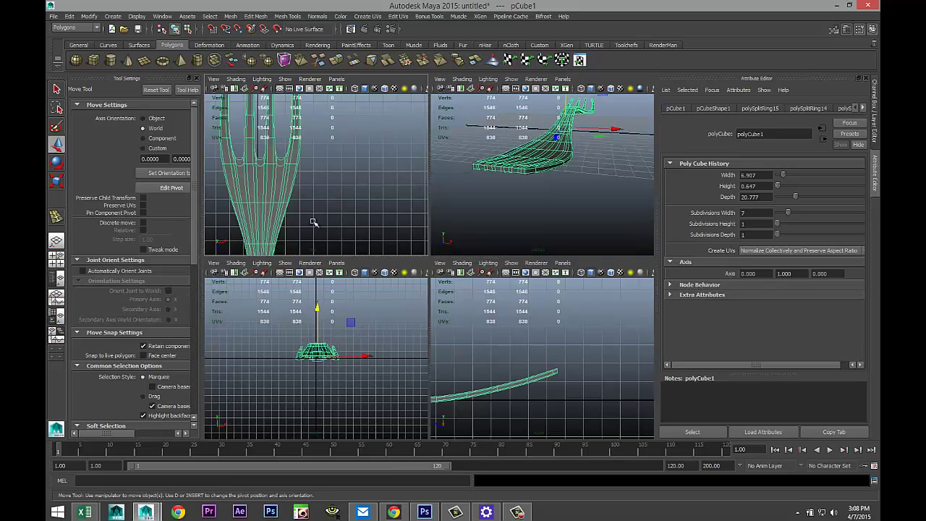
scroll(424, 344, "down", 6)
middle_click_drag(424, 349, 403, 211, "alt")
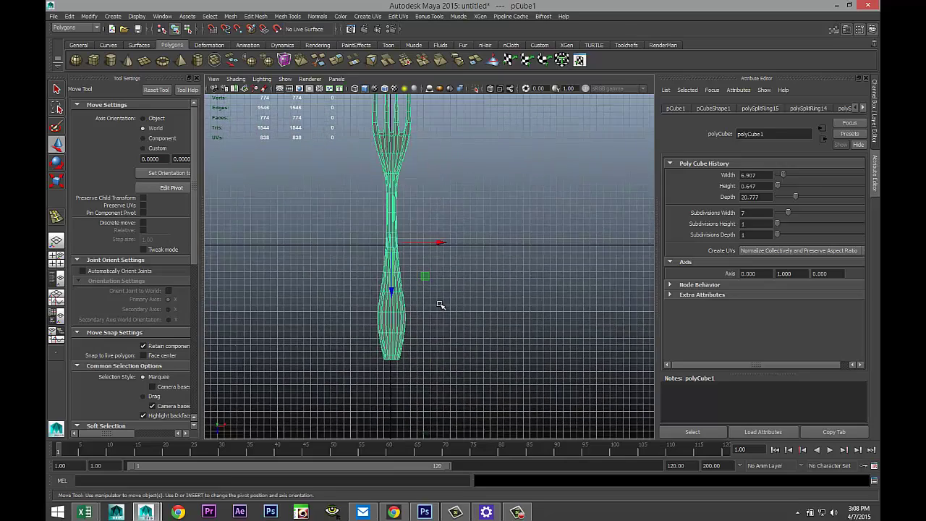
scroll(439, 310, "up", 2)
scroll(463, 306, "up", 2)
right_click_drag(378, 312, 329, 288)
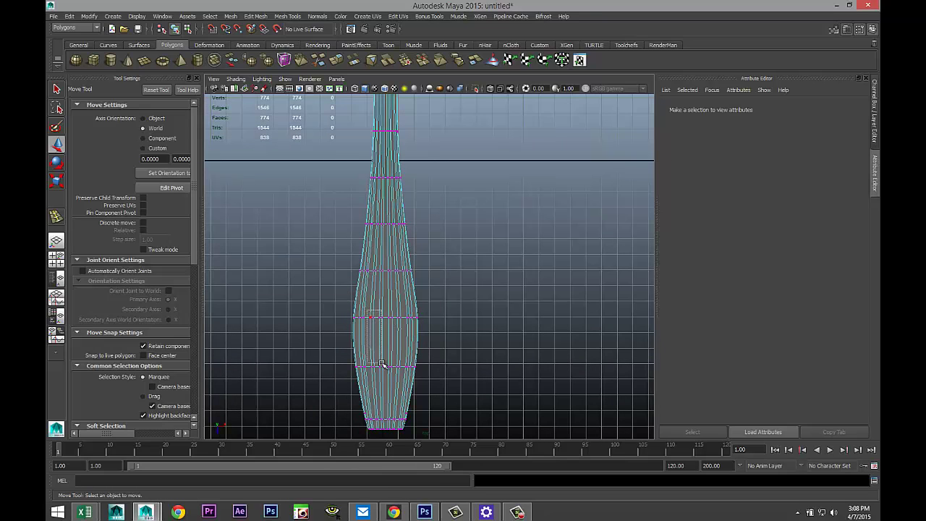
left_click_drag(403, 374, 404, 373)
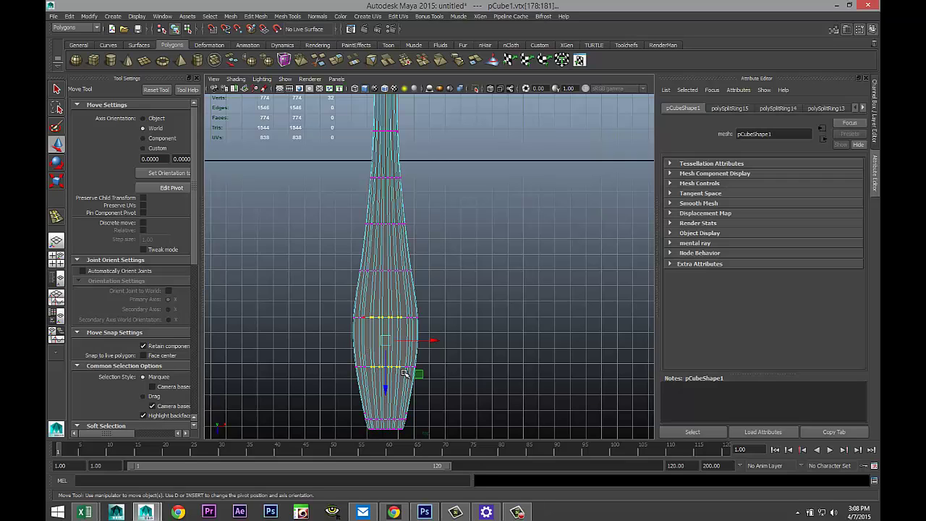
Step: In the perspective view, turn on soft selection with a falloff radius of about 4.44 and try shifting the selected handle vertices vertically
left_click(58, 261)
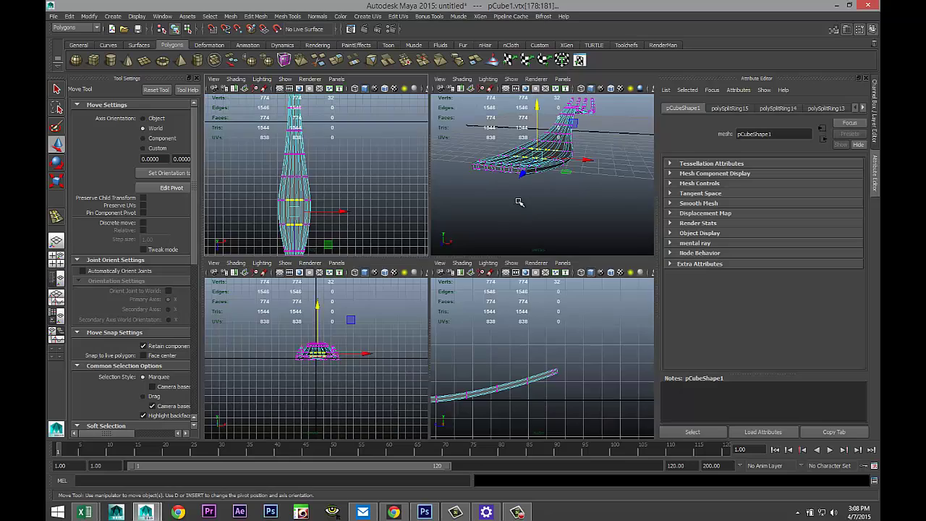
key("space")
key("b")
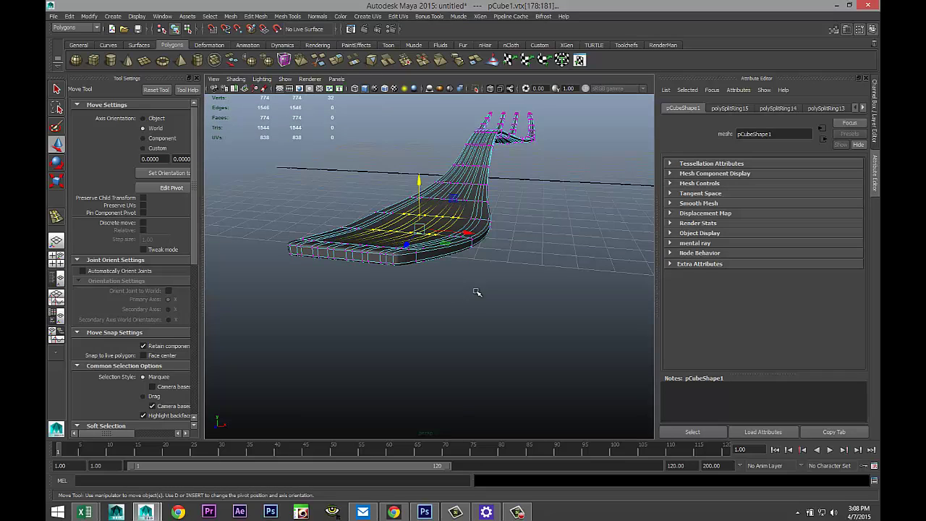
mouse_move(495, 305)
left_mouse_down("alt")
mouse_move(482, 345)
mouse_move(482, 299)
mouse_move(484, 318)
left_mouse_up("alt")
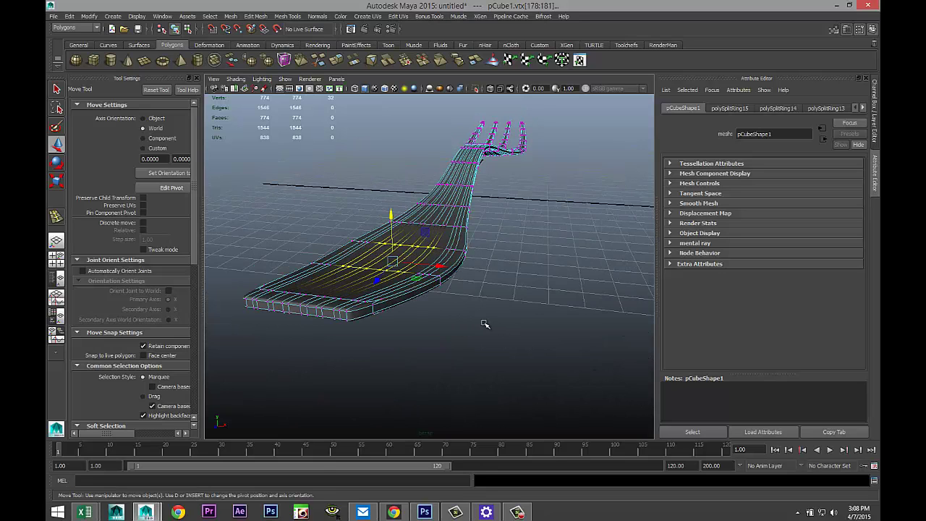
left_click_drag(480, 325, 608, 329)
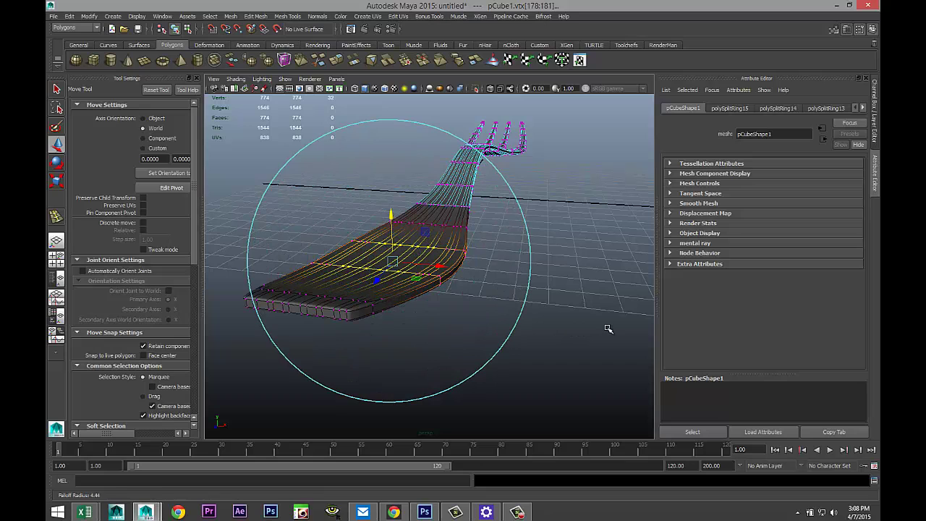
left_click_drag(390, 215, 391, 217)
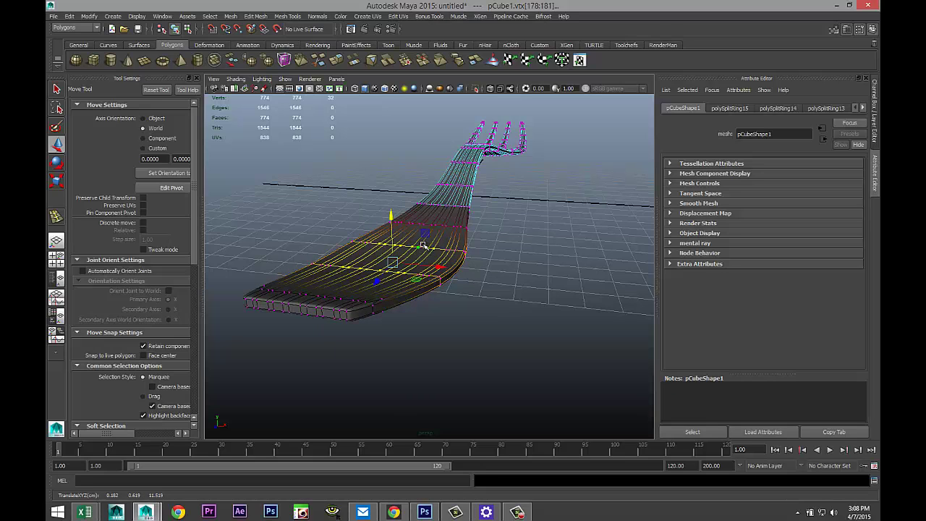
Step: Reduce the soft selection falloff radius to about 0.46 and raise the selected inner handle vertices slightly
key("b")
left_click_drag(432, 250, 308, 233)
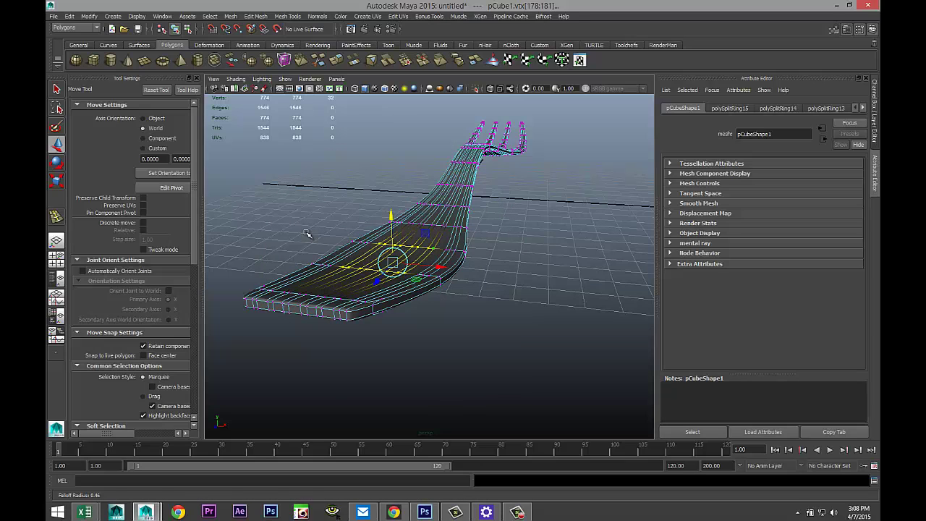
left_click_drag(390, 214, 387, 205)
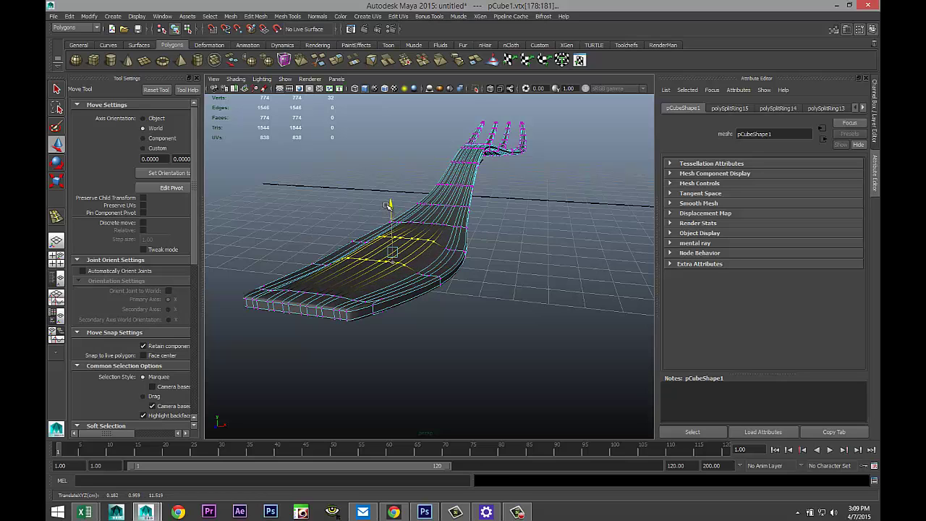
Step: Clear the vertex selection, return the fork to object mode, turn on its smooth preview and deselect it
left_click(455, 289)
scroll(484, 308, "up", 5)
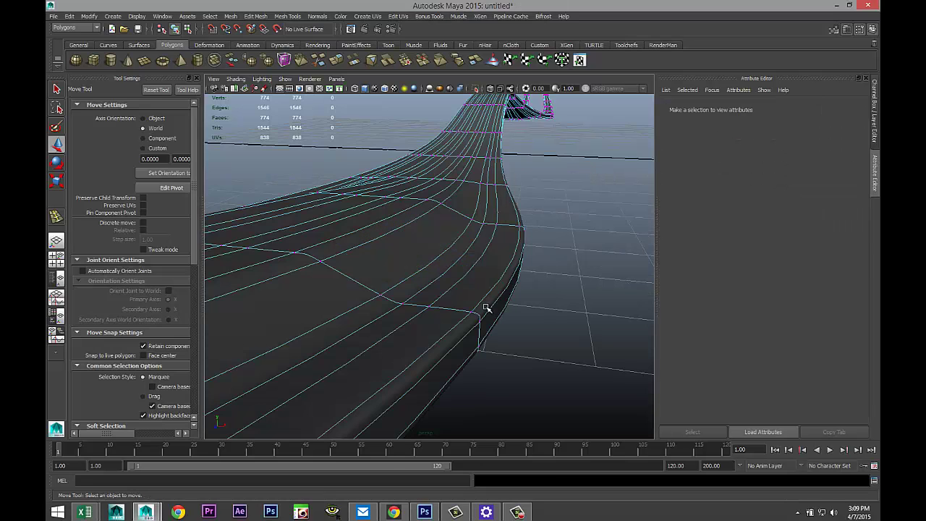
scroll(480, 315, "down", 5)
left_click_drag(422, 355, 408, 306, "alt")
right_click_drag(399, 264, 426, 248)
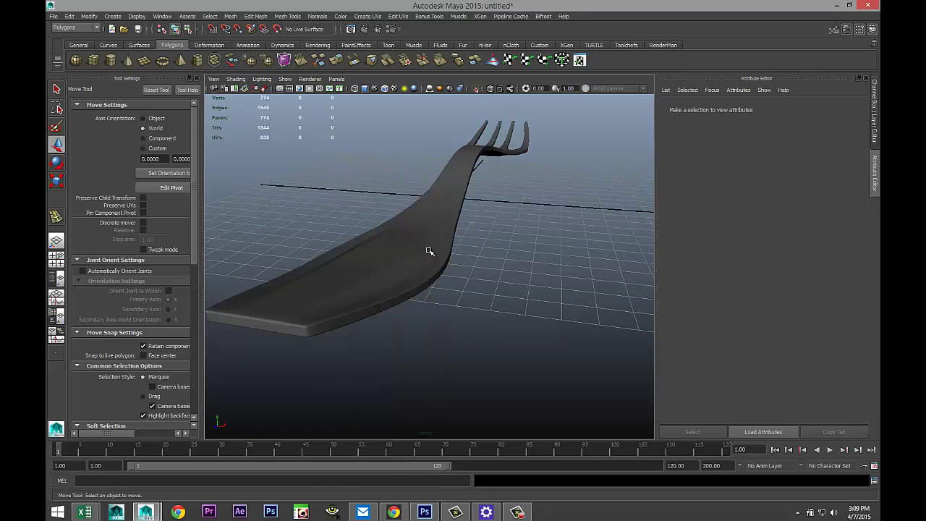
key("3")
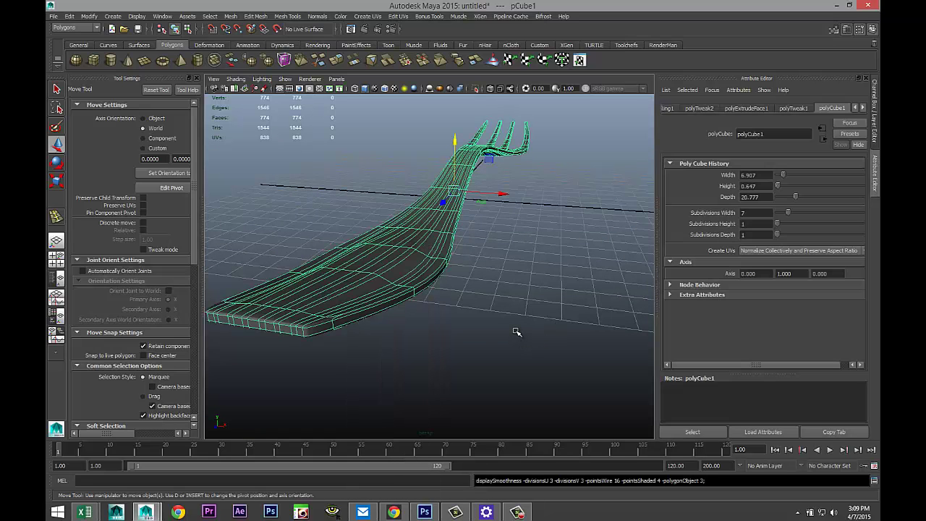
left_click(513, 331)
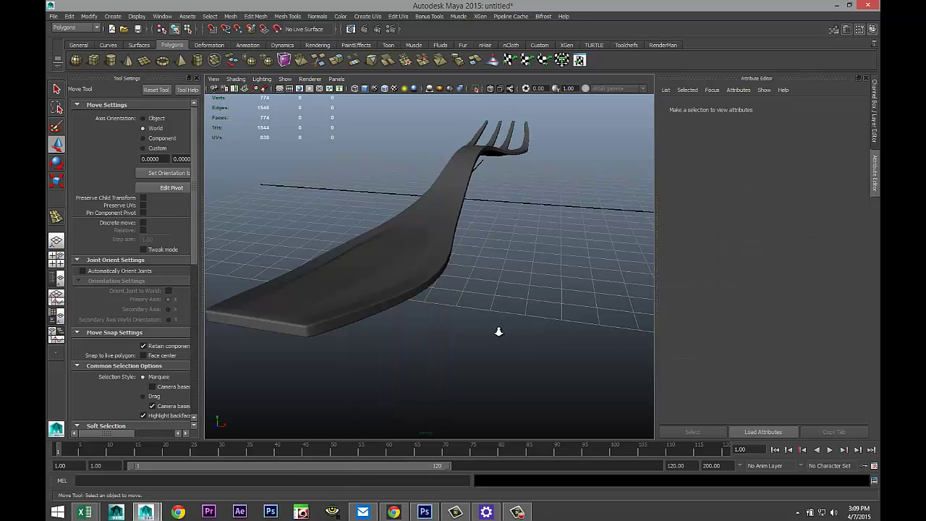
Step: Hide the tool settings, select the whole fork and assign it a new mia_material_x material
left_click_drag(465, 327, 442, 352, "alt")
scroll(467, 326, "down", 5)
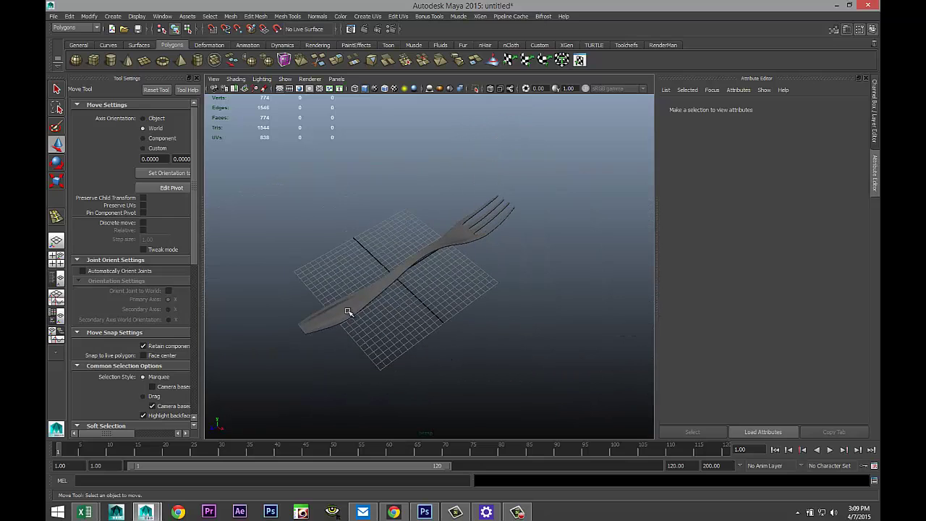
left_click(196, 78)
scroll(330, 258, "down", 3)
left_click(344, 304)
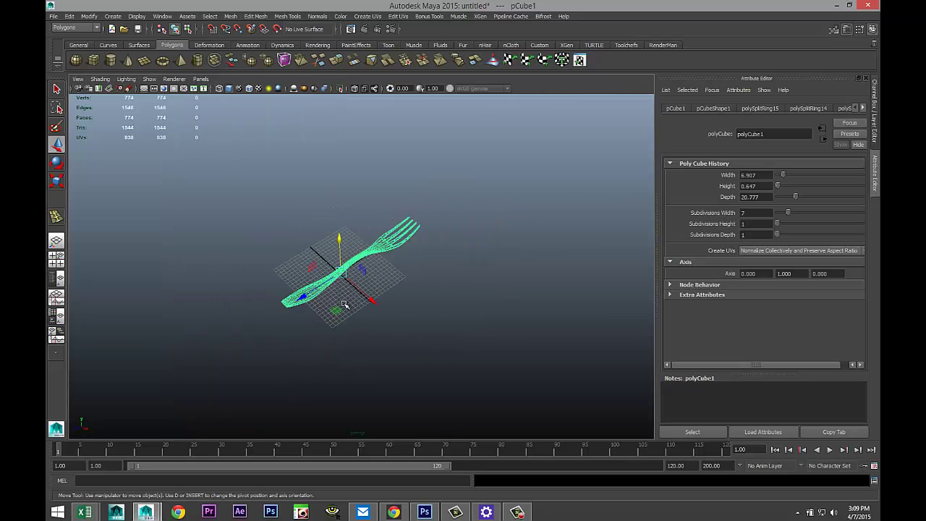
scroll(344, 304, "up", 3)
right_click_drag(364, 248, 376, 437)
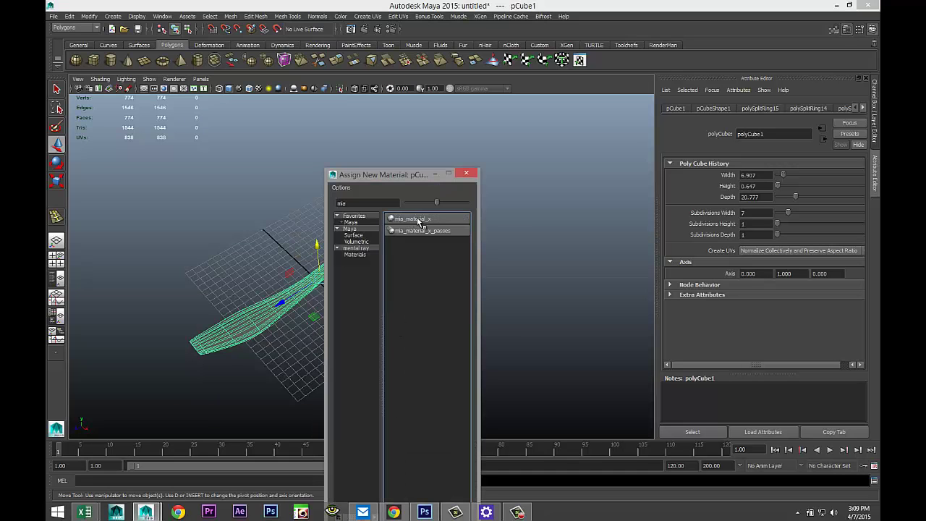
left_click(418, 224)
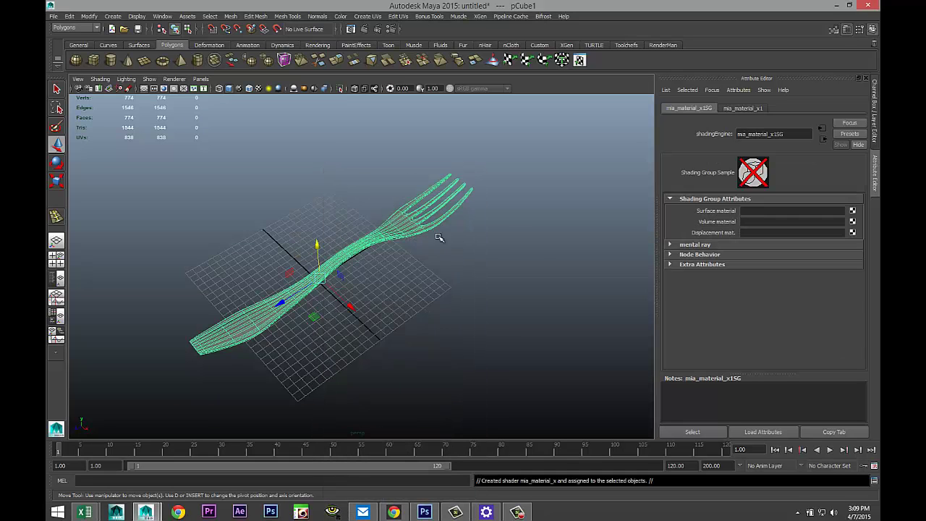
Step: Apply the SatinedMetal preset to the fork's material with a 75% blend
left_click(752, 110)
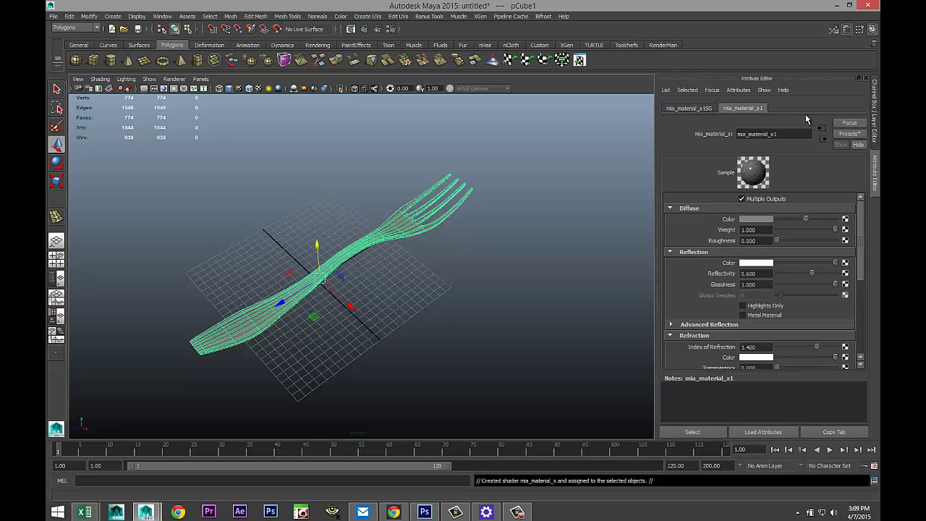
left_click(848, 134)
mouse_move(829, 295)
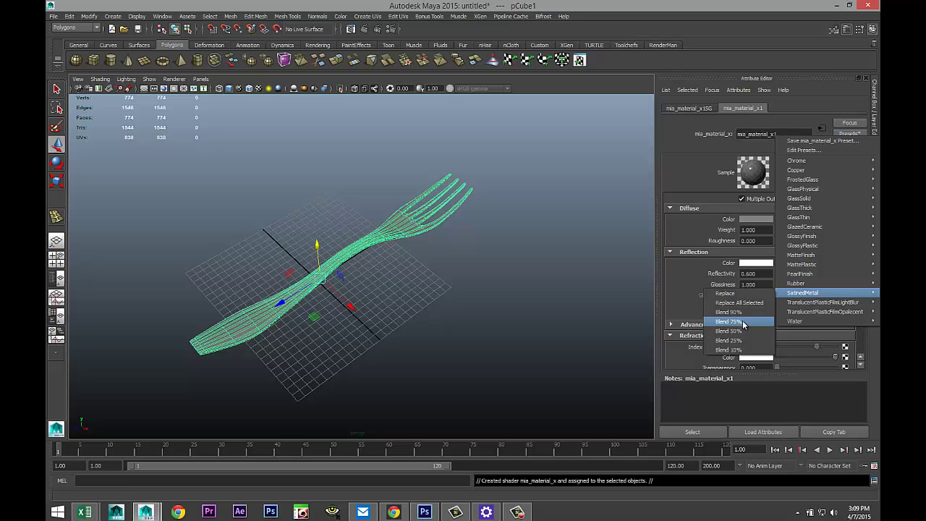
left_click(743, 323)
Step: Create a large polygon plane on the grid beneath the fork and scale it up along its length and width
scroll(431, 298, "up", 5)
left_click_drag(408, 318, 436, 286, "alt")
scroll(278, 241, "down", 5)
left_click(144, 60)
left_click_drag(109, 282, 685, 261)
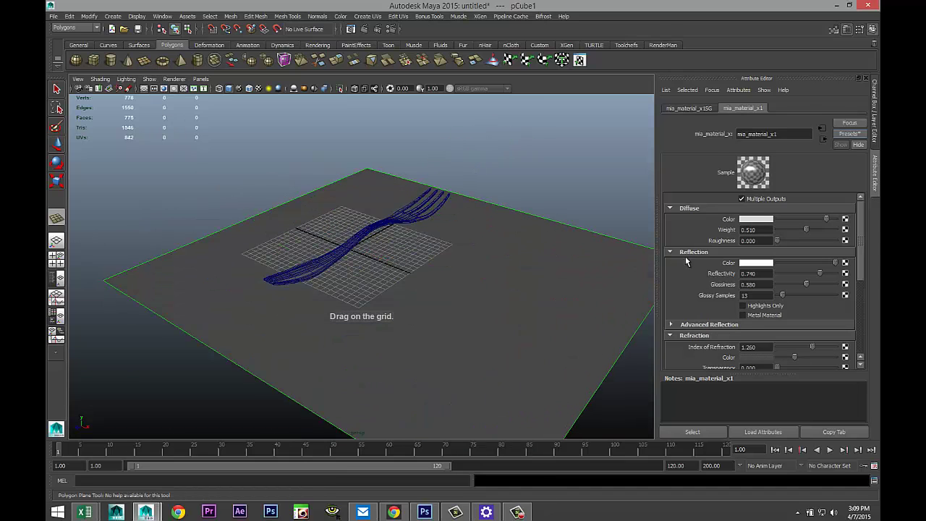
key("r")
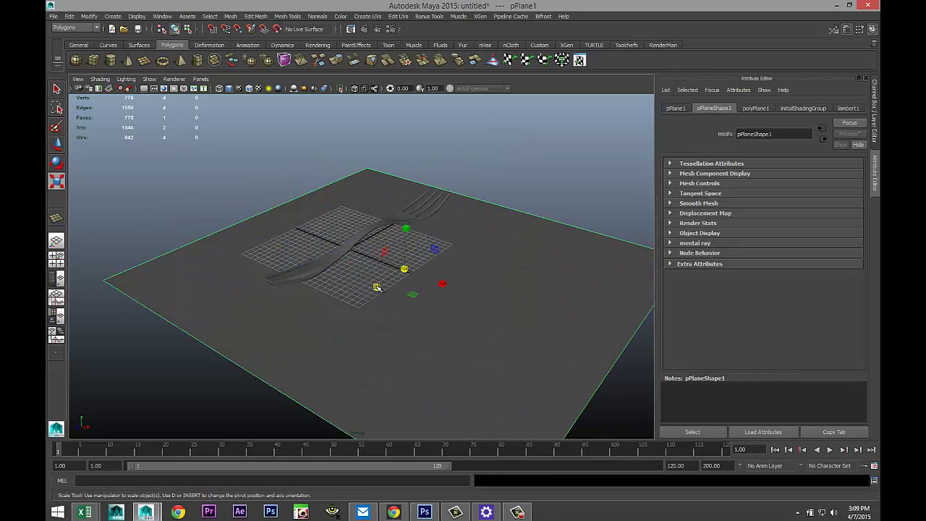
left_click_drag(376, 287, 153, 411)
left_click_drag(442, 283, 500, 305)
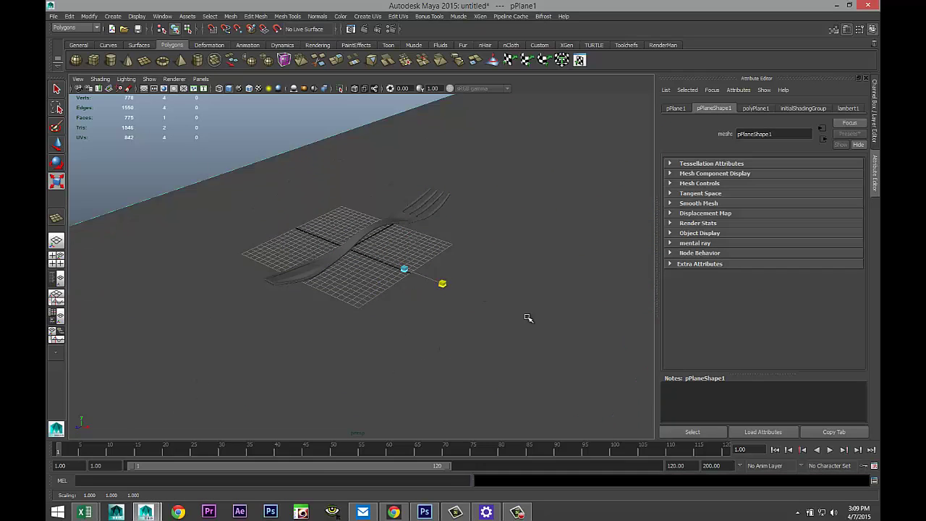
Step: Assign a new Phong E material to the ground plane and set its color to black
right_click_drag(526, 241, 523, 433)
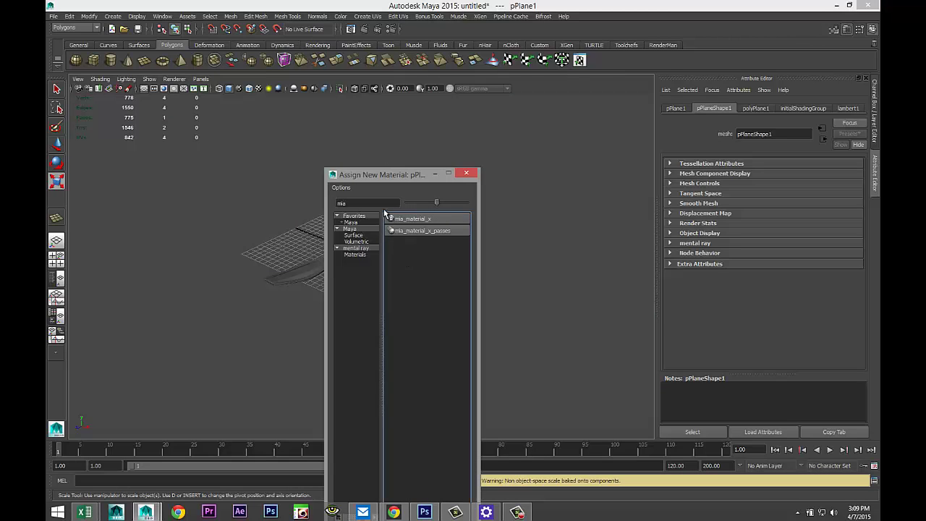
type("ph")
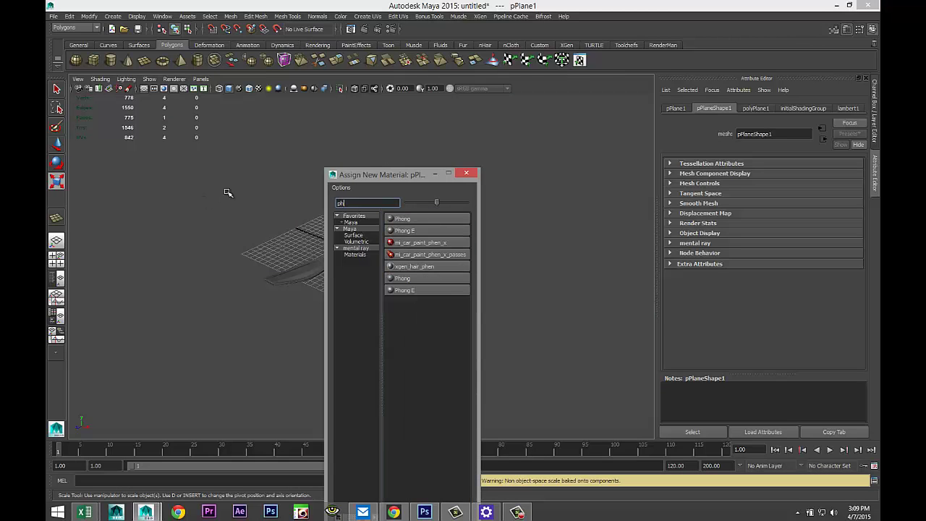
left_click(420, 231)
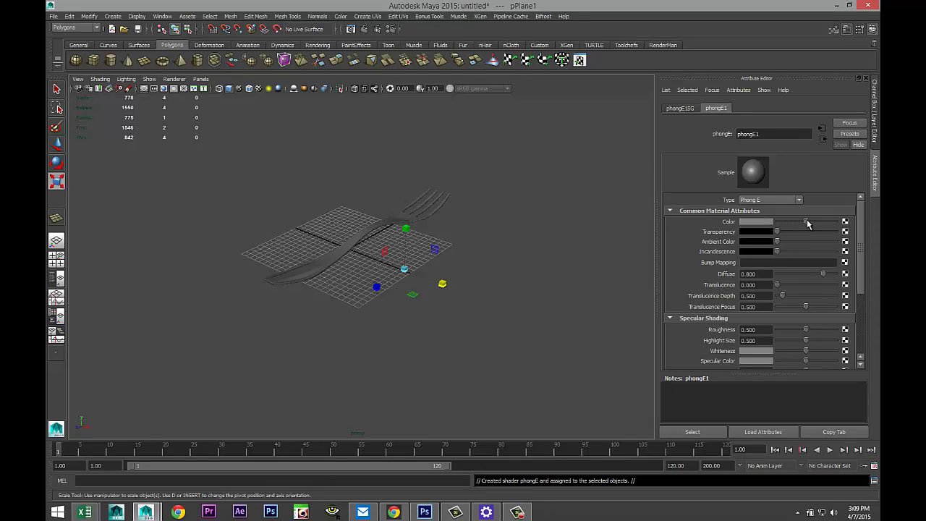
left_click_drag(808, 225, 768, 219)
Step: Frame the fork at a closer angle, open the render settings and set the renderer to mental ray
scroll(462, 305, "up", 2)
left_click_drag(456, 317, 448, 339, "alt")
left_click(389, 29)
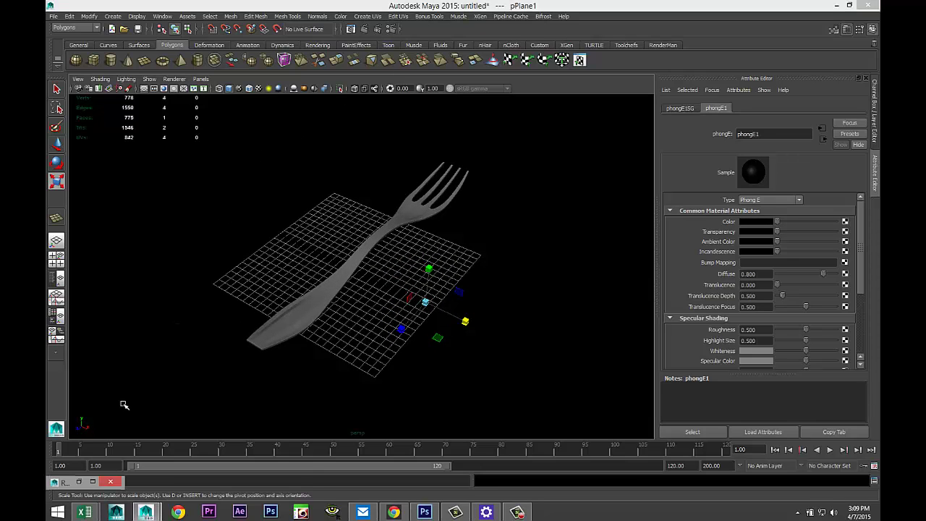
left_click(93, 481)
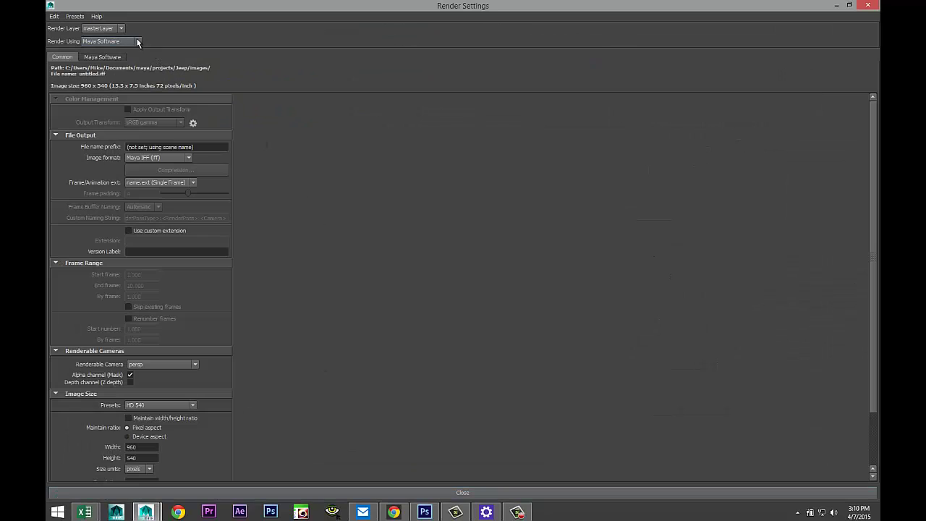
left_click(108, 41)
left_click(109, 72)
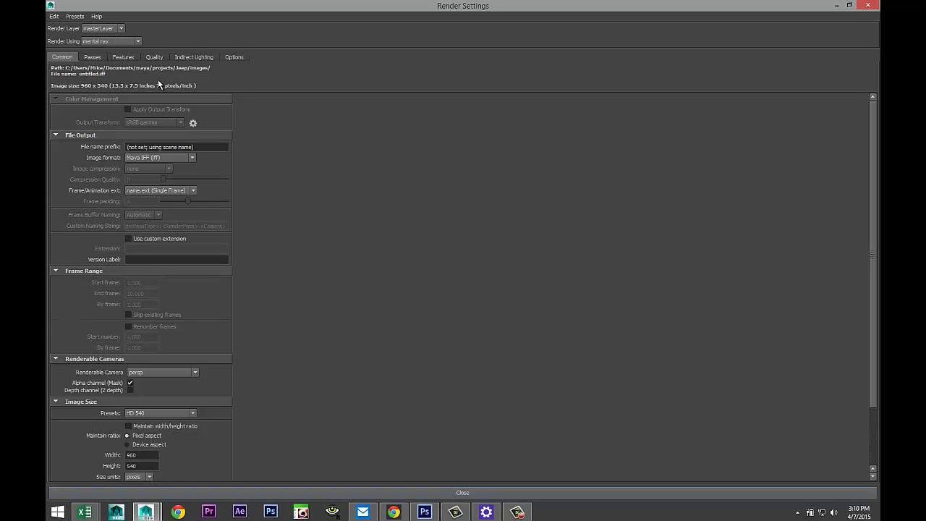
Step: In the indirect lighting settings, create image-based lighting and enable Global Illumination
left_click(204, 57)
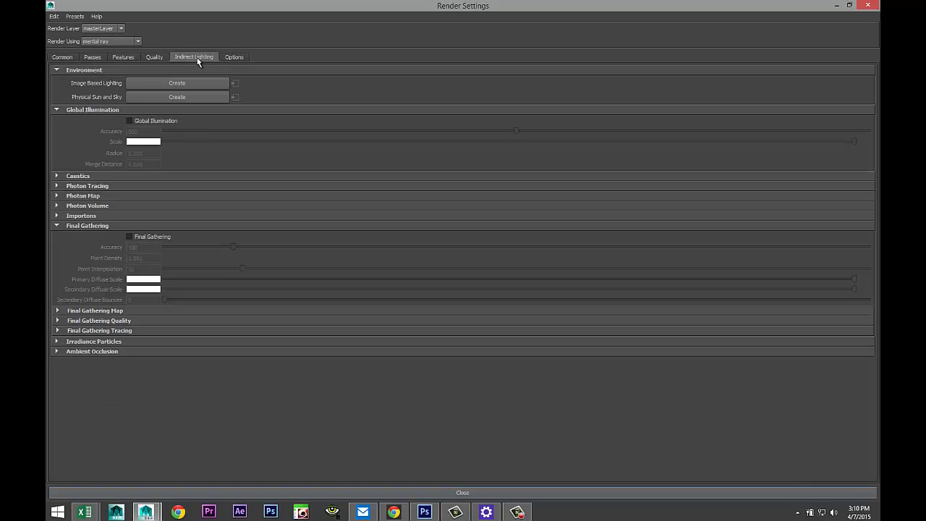
left_click(165, 84)
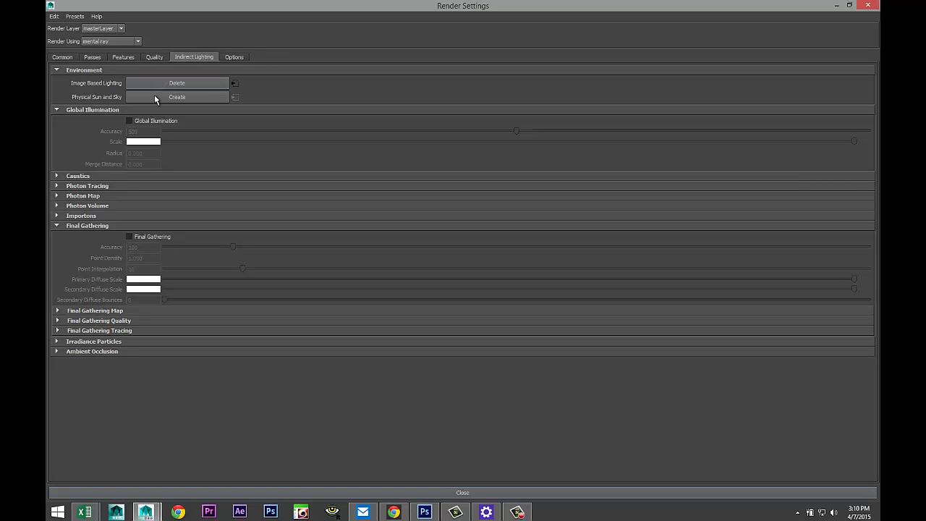
left_click(129, 121)
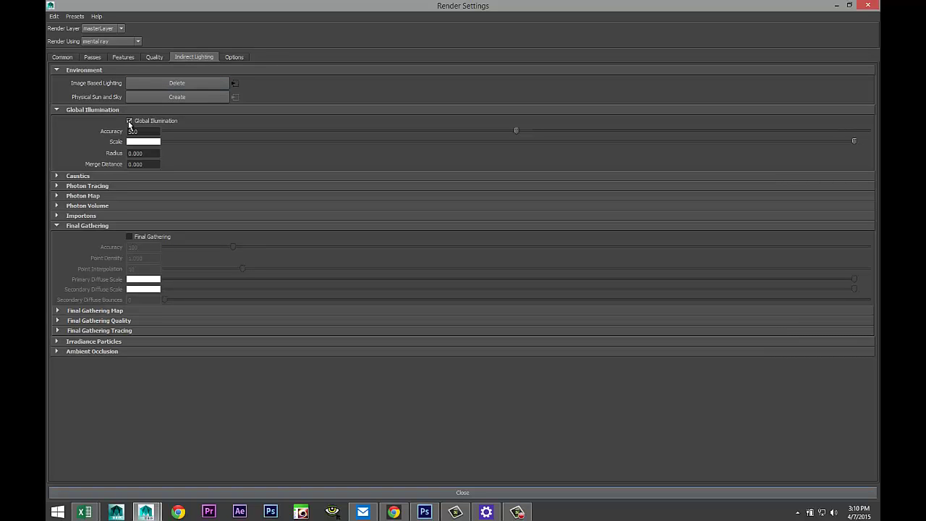
Step: Enable Final Gathering and raise the unified sampling quality to about 1.51
left_click(130, 237)
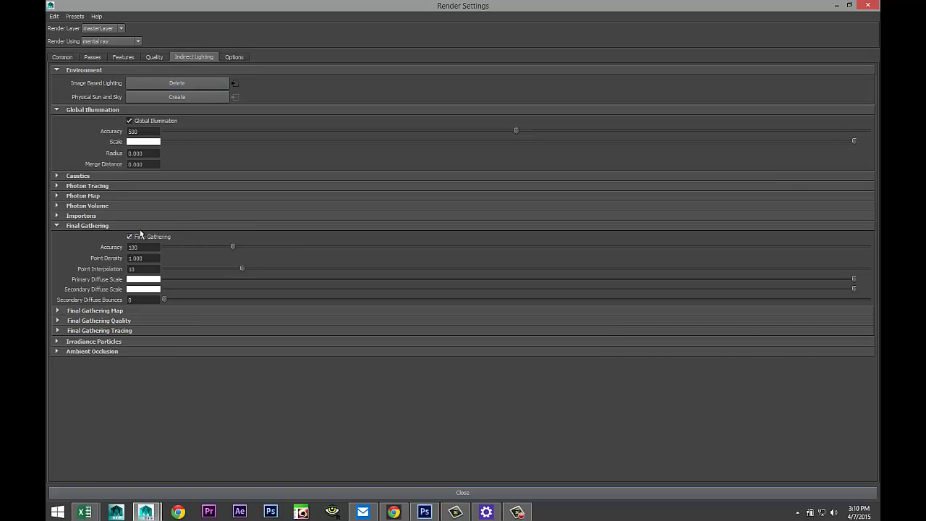
left_click(156, 57)
left_click_drag(245, 93, 619, 103)
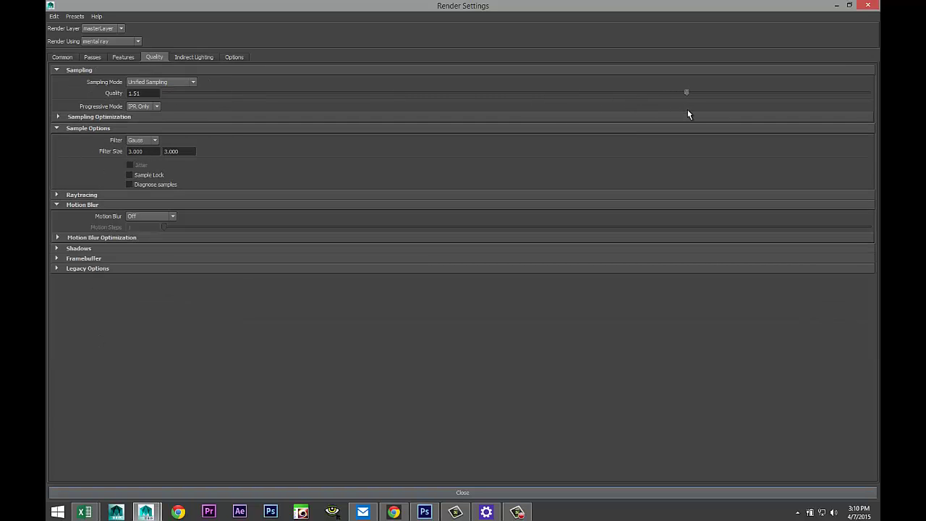
Step: Set the render image size to the HD 1080 preset and minimize the render settings
left_click(61, 57)
scroll(217, 303, "down", 3)
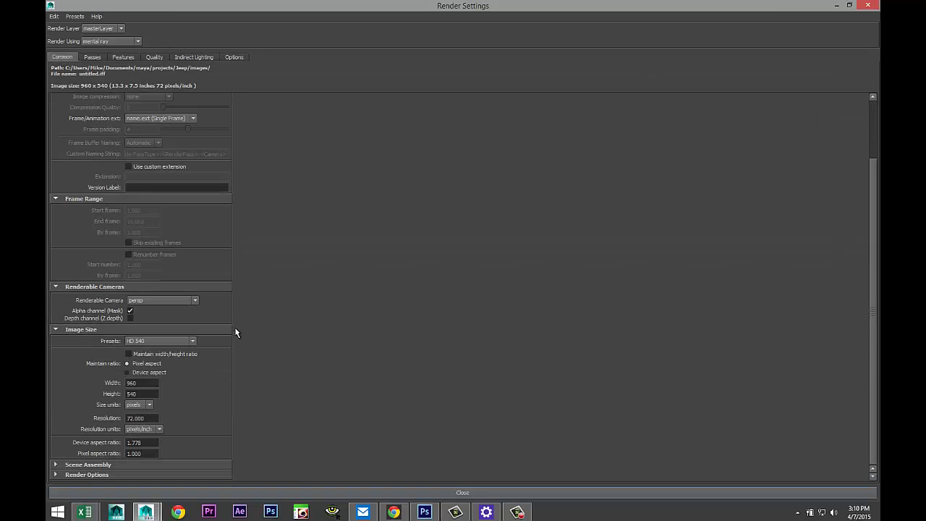
left_click(193, 341)
left_click(192, 408)
left_click(175, 404)
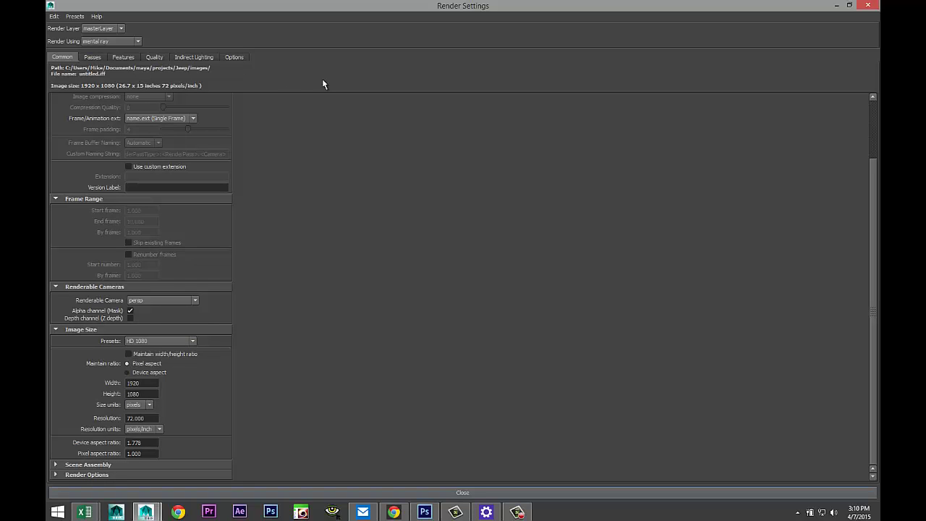
left_click(836, 6)
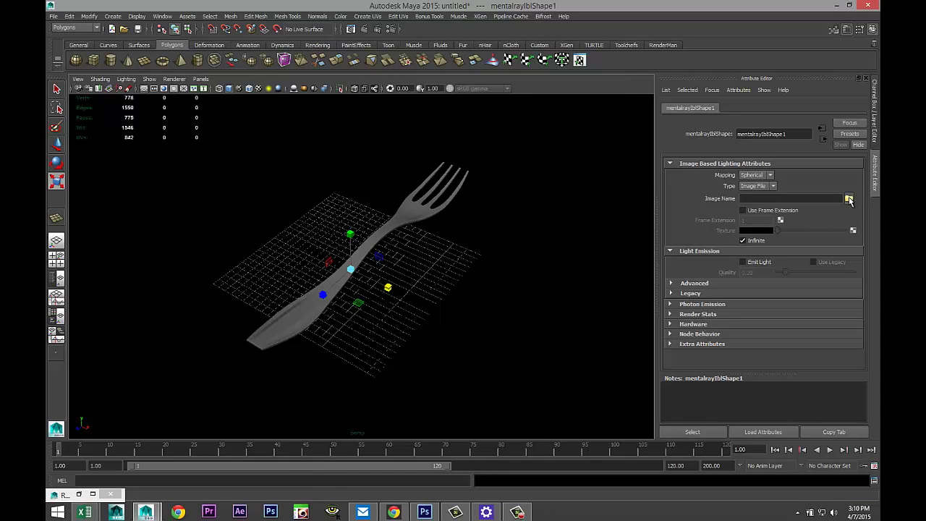
Step: Load Fh_HDRI-Pack1-28.hdr as the image of the image-based lighting node
left_click(849, 199)
scroll(318, 221, "down", 2)
left_click(261, 252)
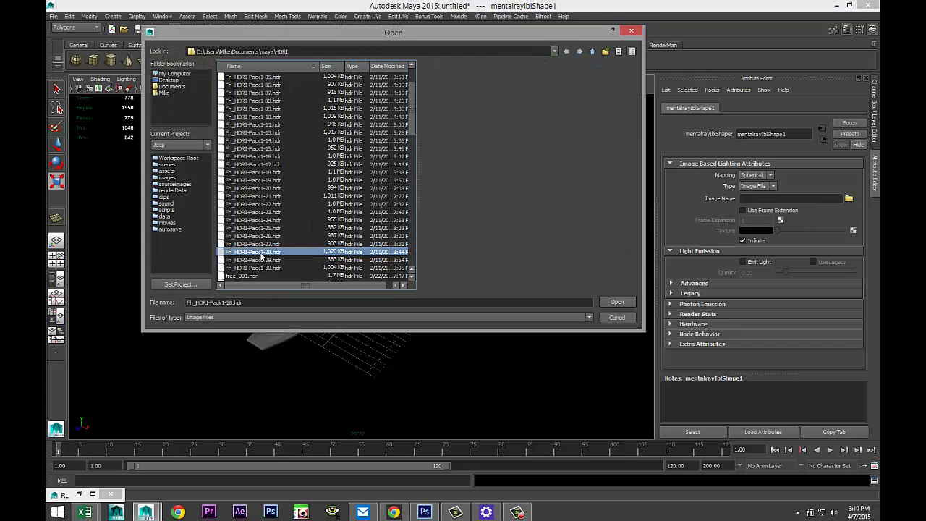
left_click(615, 302)
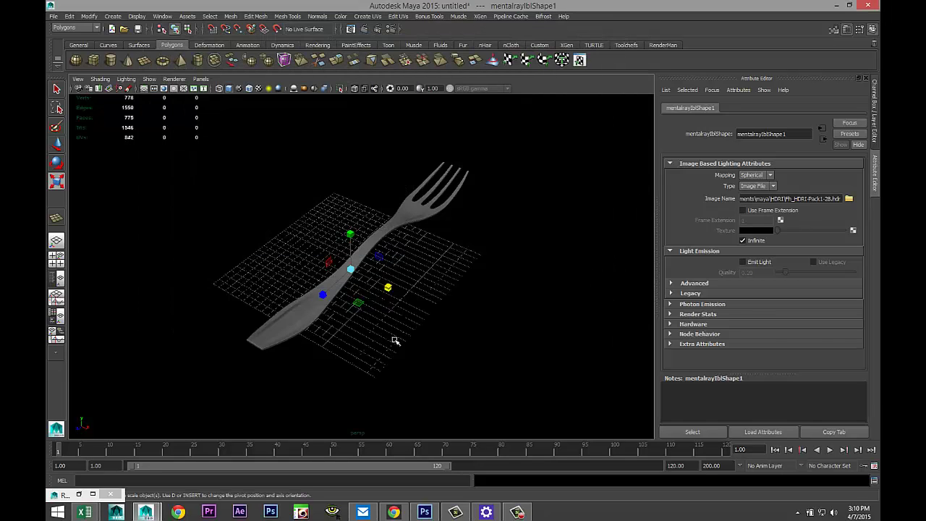
Step: Show the resolution gate and frame the fork diagonally inside it, with its handle near the camera and only the ground behind
scroll(395, 340, "up", 2)
left_click_drag(408, 349, 445, 361, "alt")
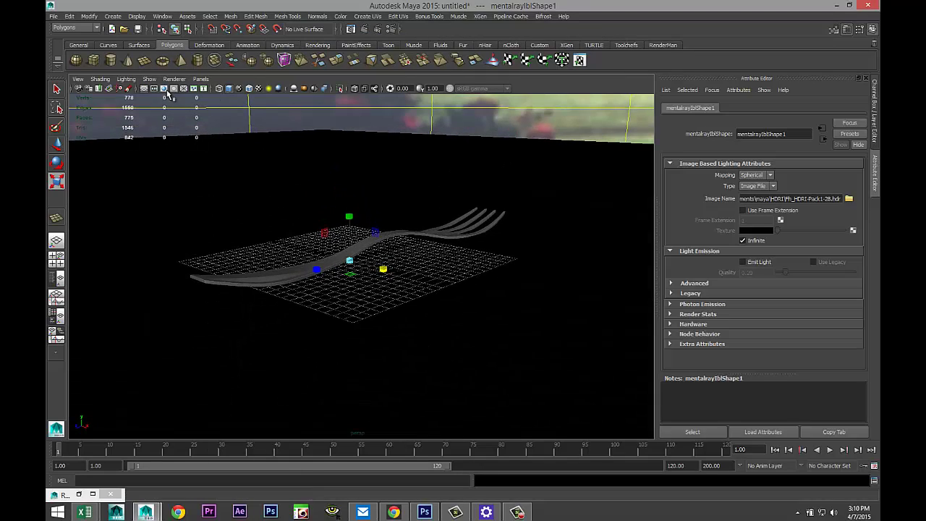
left_click(164, 88)
right_click_drag(352, 261, 369, 268, "alt")
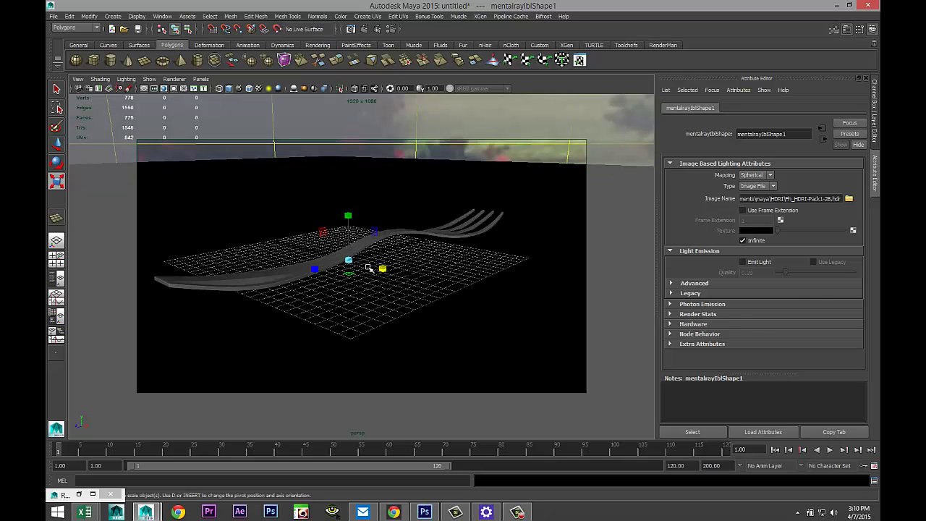
scroll(351, 282, "up", 2)
left_click_drag(346, 293, 402, 300, "alt")
middle_click_drag(401, 298, 406, 269, "alt")
key("r")
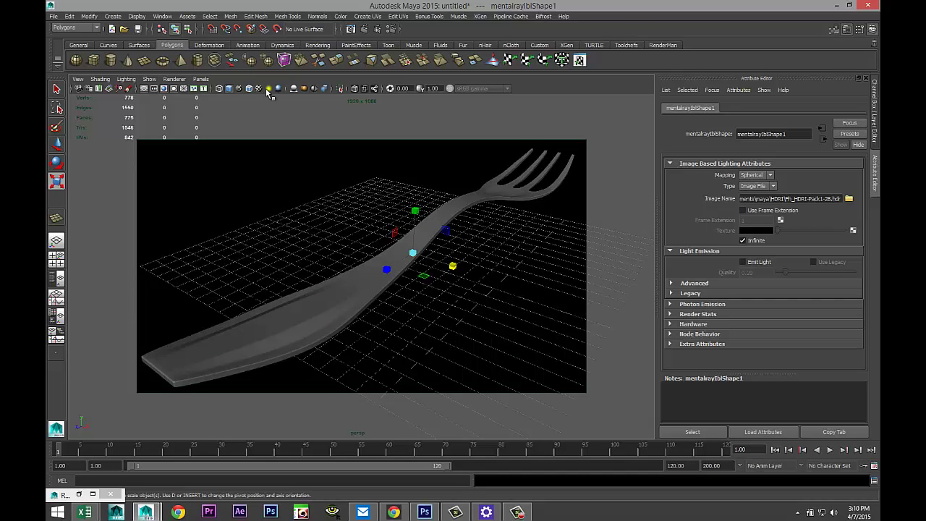
Step: Create a point light, show scene lighting in the viewport, and position the light above the ground beside the fork
left_click(113, 16)
mouse_move(161, 62)
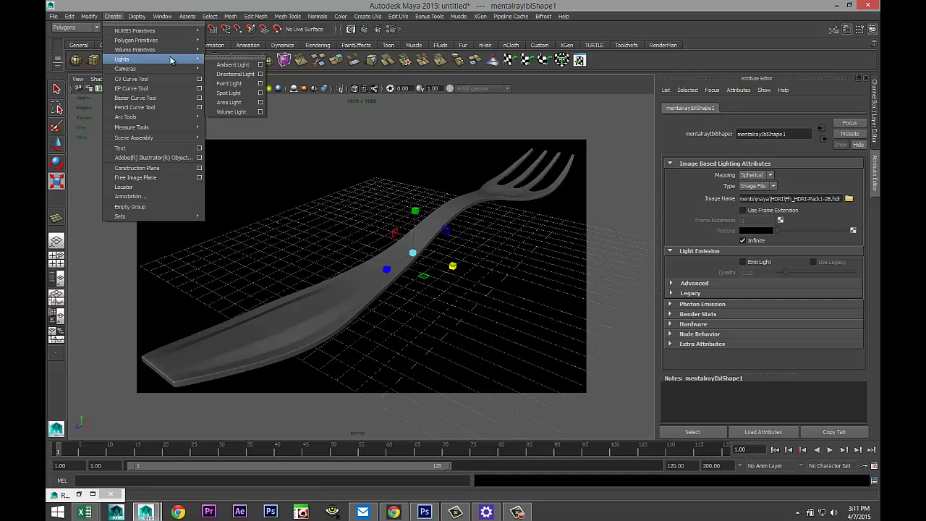
left_click(229, 84)
key("w")
left_click_drag(416, 207, 423, 137)
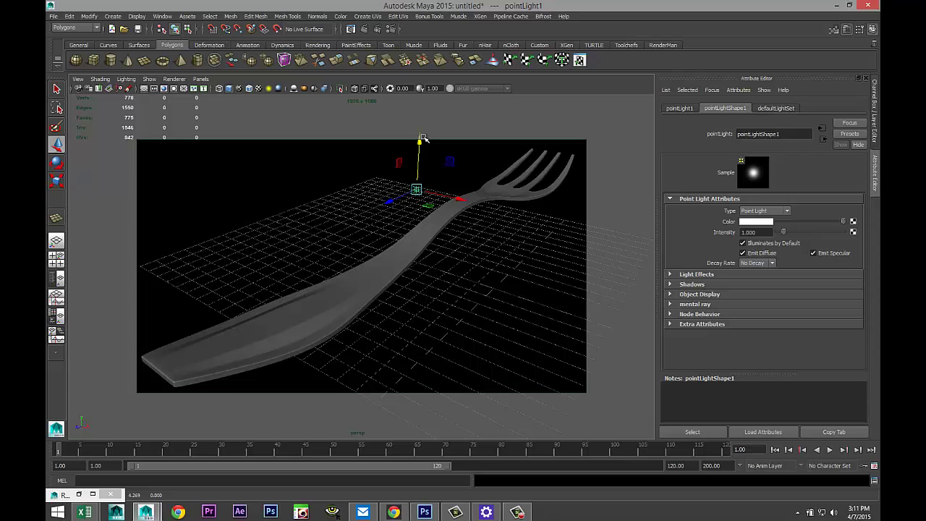
key("7")
left_click_drag(457, 207, 539, 251)
left_click_drag(477, 227, 356, 292)
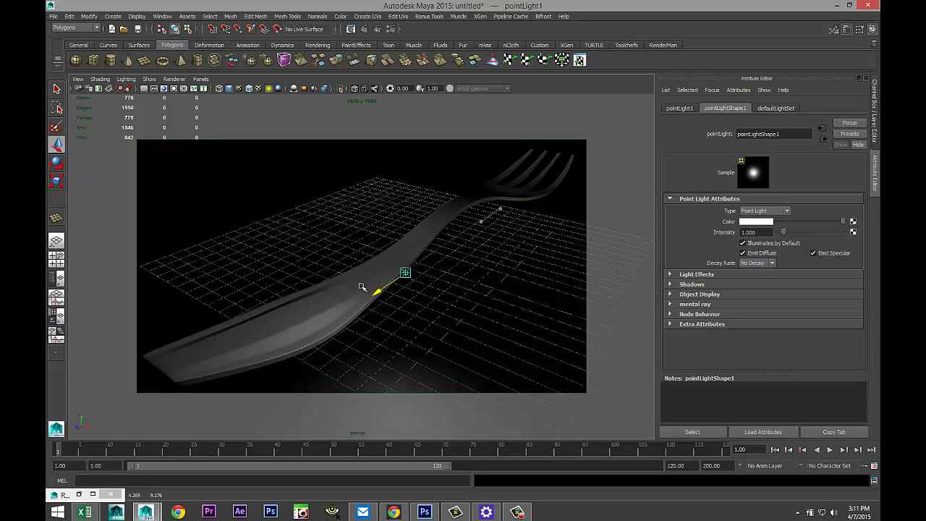
left_click_drag(412, 220, 411, 143)
Step: Duplicate the point light, move the copy away toward the far side beyond the tines, and render the current frame
key("ctrl+d")
left_click_drag(381, 200, 636, 98)
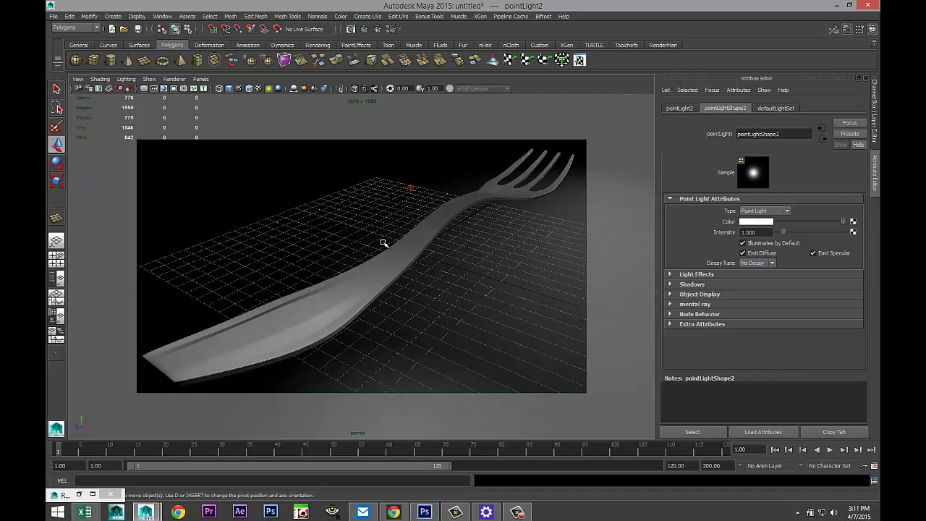
left_click(374, 31)
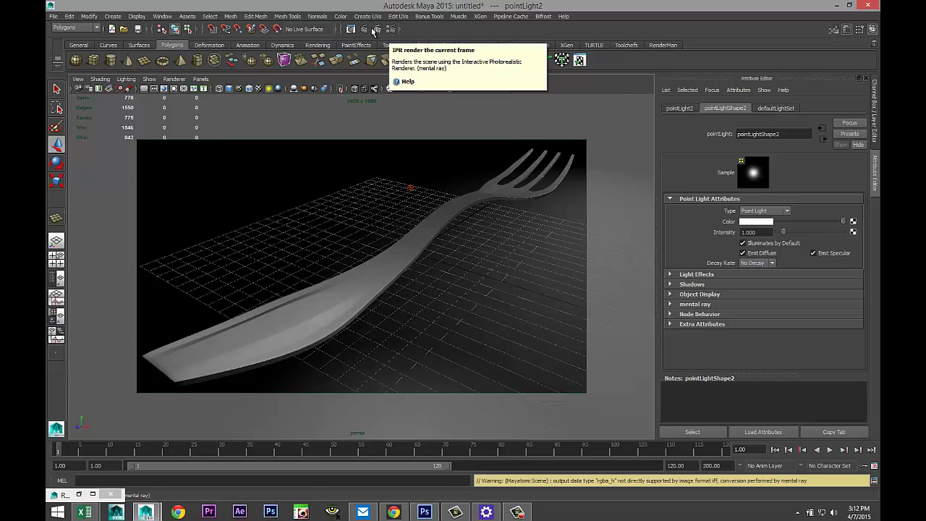
Step: Select the fork, turn off its smooth preview, and examine the shape of the tines from above
left_click_drag(302, 277, 372, 372, "alt")
left_click(385, 342)
scroll(410, 349, "up", 3)
left_click_drag(366, 331, 377, 341, "alt")
key("1")
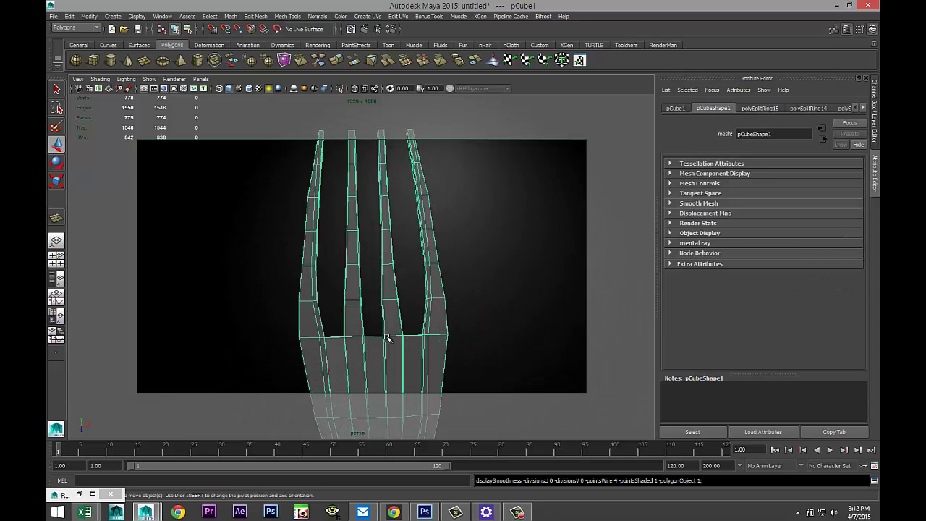
middle_click_drag(433, 304, 424, 274, "alt")
left_click_drag(422, 274, 417, 295, "alt")
middle_click_drag(417, 296, 417, 345, "alt")
scroll(438, 346, "up", 2)
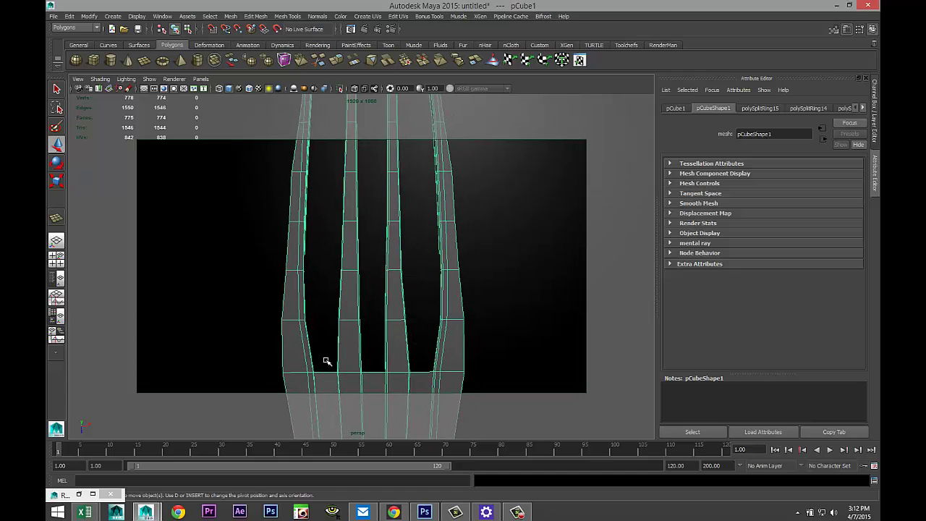
Step: Switch to a full-size top view and frame the fork's tines closely
left_click(57, 259)
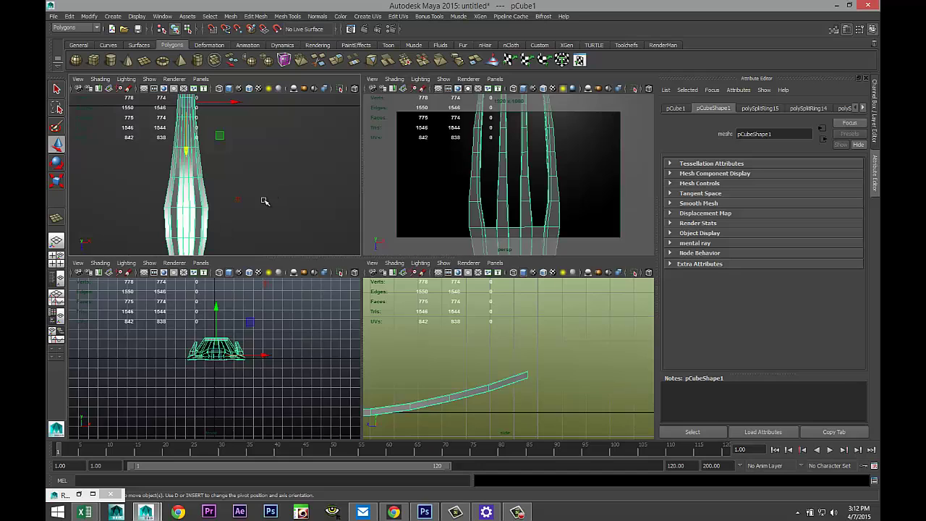
key("space")
key("f")
scroll(332, 189, "down", 1)
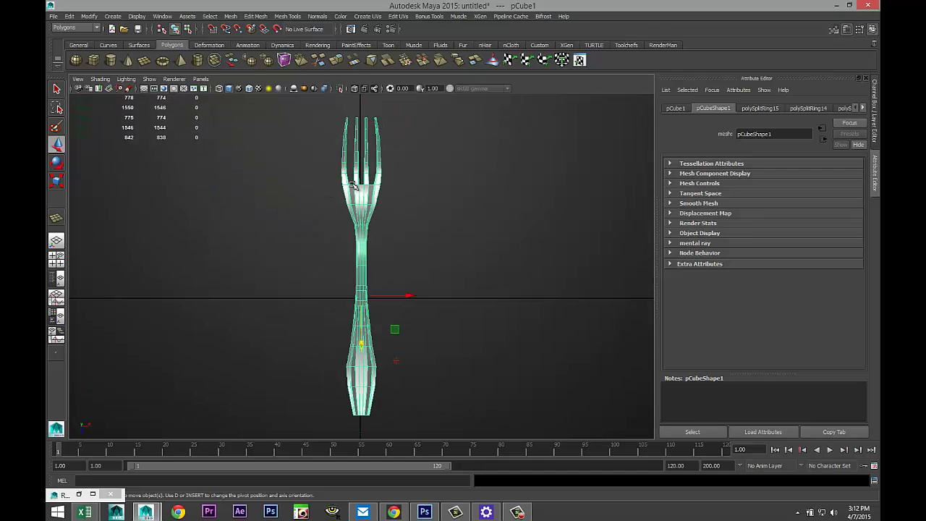
middle_click_drag(427, 160, 430, 308, "alt")
scroll(428, 270, "up", 5)
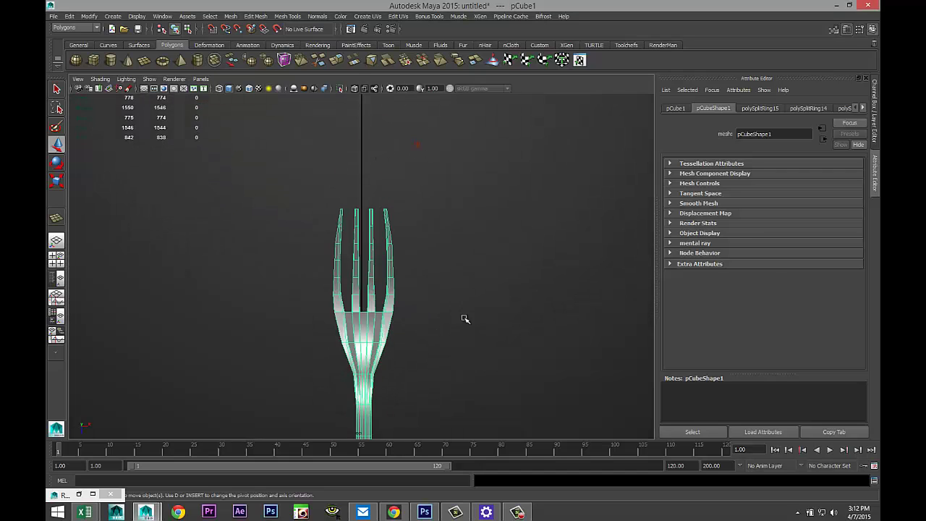
scroll(471, 311, "up", 4)
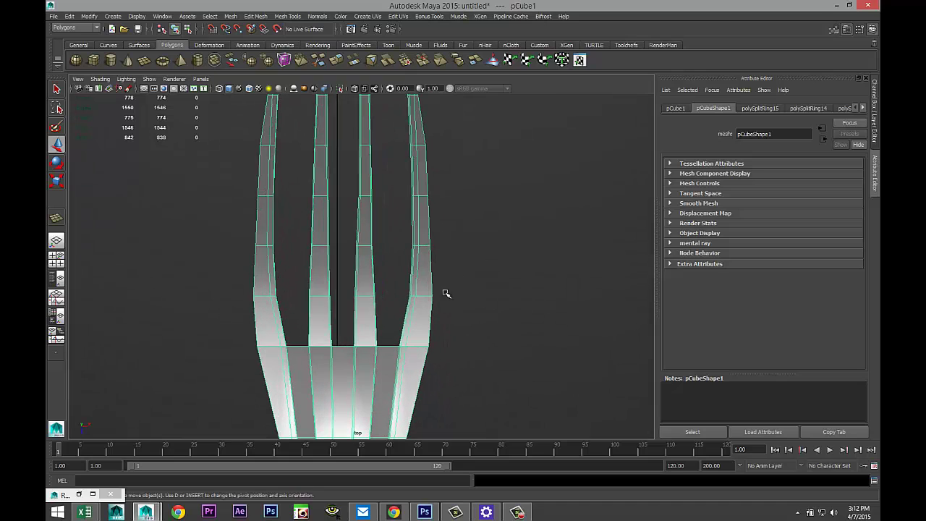
Step: In vertex mode, select the inner-side vertices along the lower and middle rows of the two outer tines
right_click_drag(273, 297, 253, 291)
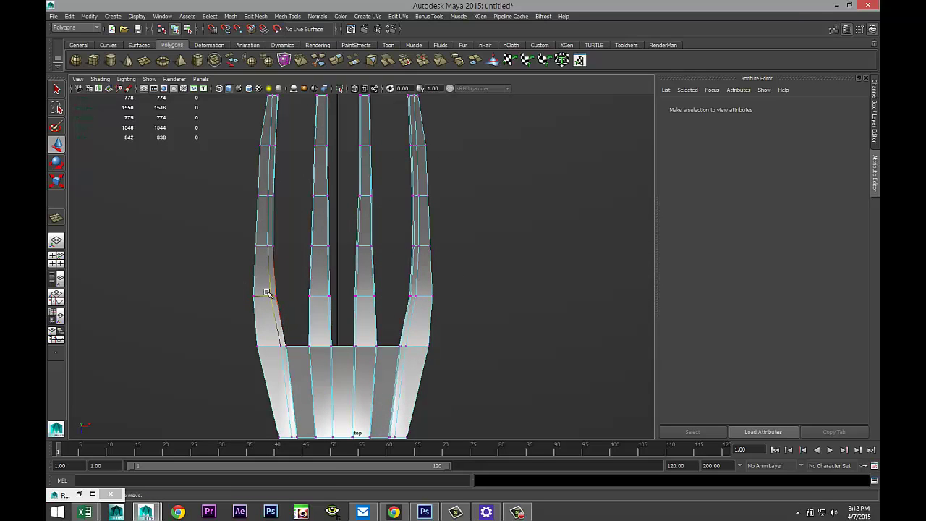
left_click(271, 295)
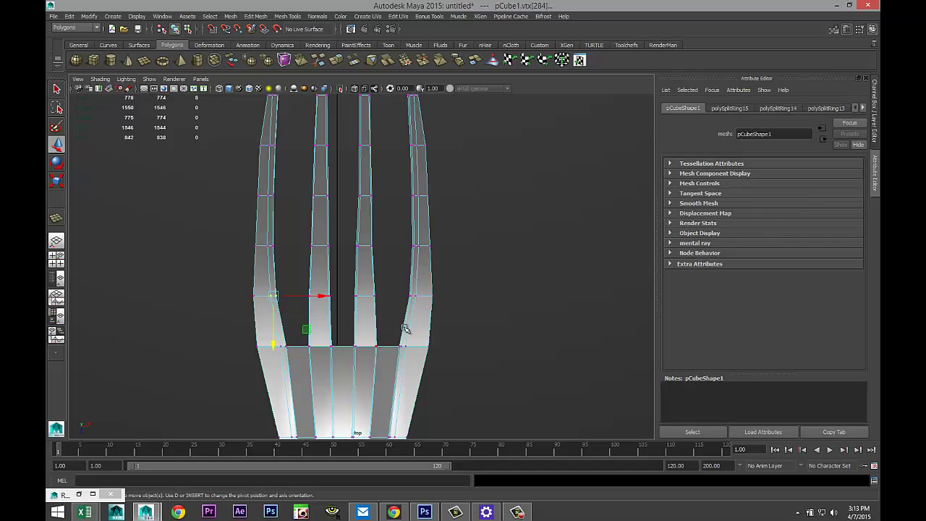
left_click_drag(398, 282, 418, 310, "shift")
left_click_drag(264, 237, 284, 262, "shift")
left_click_drag(427, 268, 395, 236, "shift")
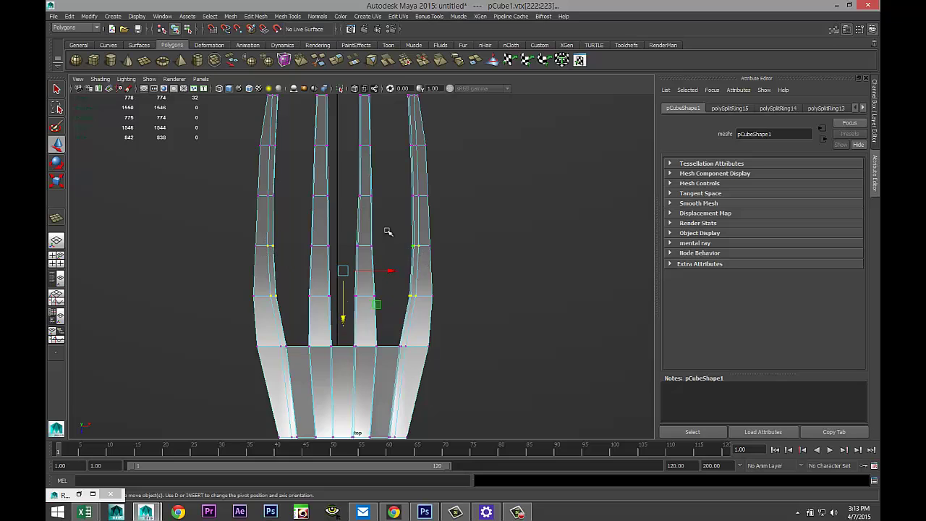
left_click_drag(262, 187, 289, 212, "shift")
left_click_drag(407, 188, 432, 222, "shift")
left_click_drag(265, 136, 290, 155, "shift")
left_click_drag(402, 137, 426, 165, "shift")
Step: Add the inner-side vertices of the upper rows and tips of both outer tines to the selection
middle_click_drag(475, 176, 449, 269)
left_click_drag(272, 182, 292, 203, "shift")
left_click_drag(402, 181, 426, 208, "shift")
left_click_drag(400, 132, 412, 146, "shift")
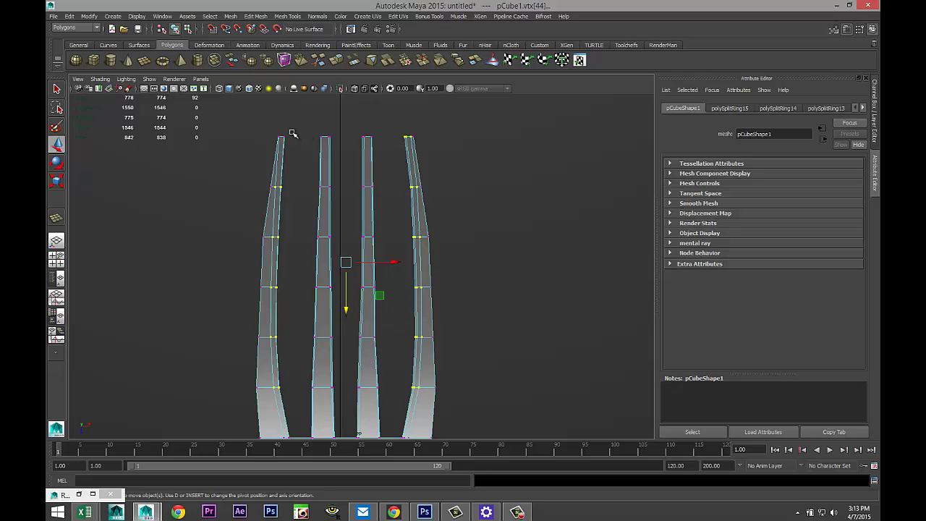
left_click_drag(291, 132, 282, 145, "shift")
scroll(312, 179, "up", 2)
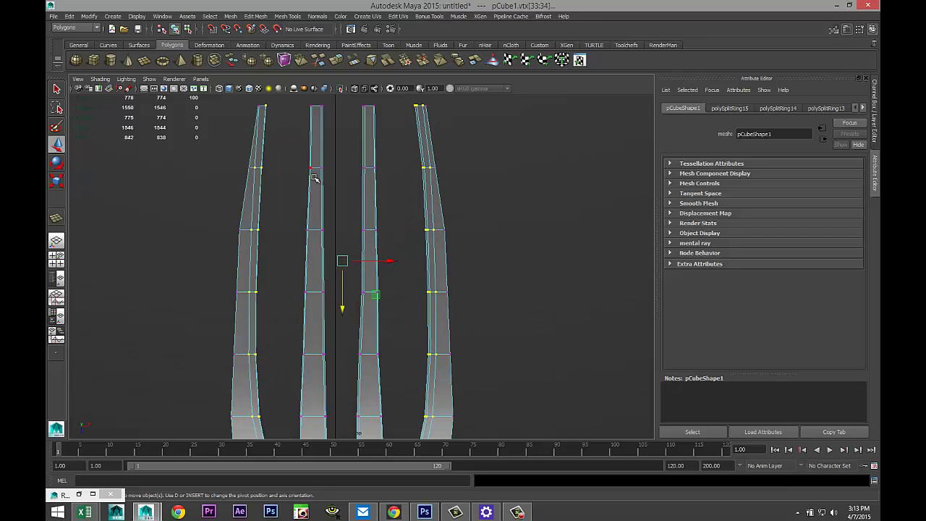
scroll(316, 169, "up", 1)
middle_click_drag(376, 237, 436, 381, "alt")
scroll(349, 275, "up", 2)
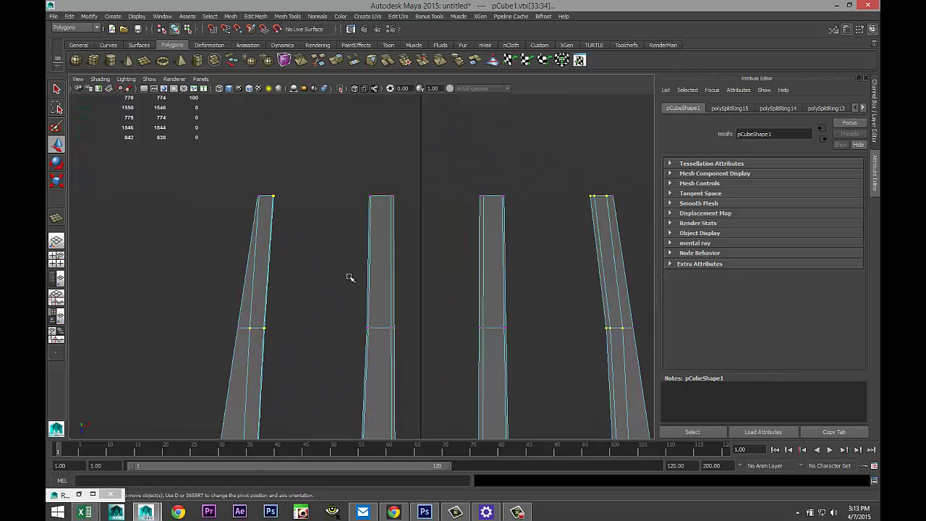
scroll(287, 203, "up", 2)
middle_click_drag(290, 209, 476, 313, "alt")
scroll(471, 310, "up", 4)
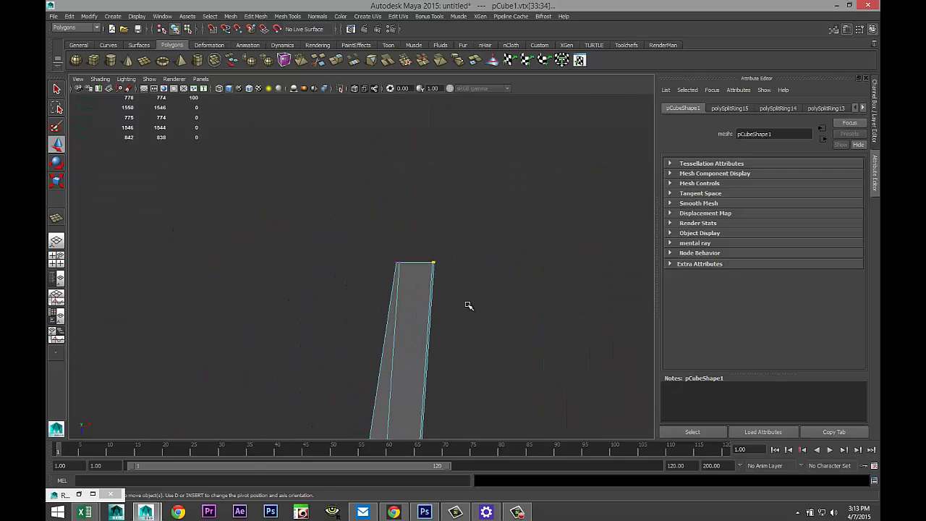
left_click_drag(448, 251, 460, 266, "shift")
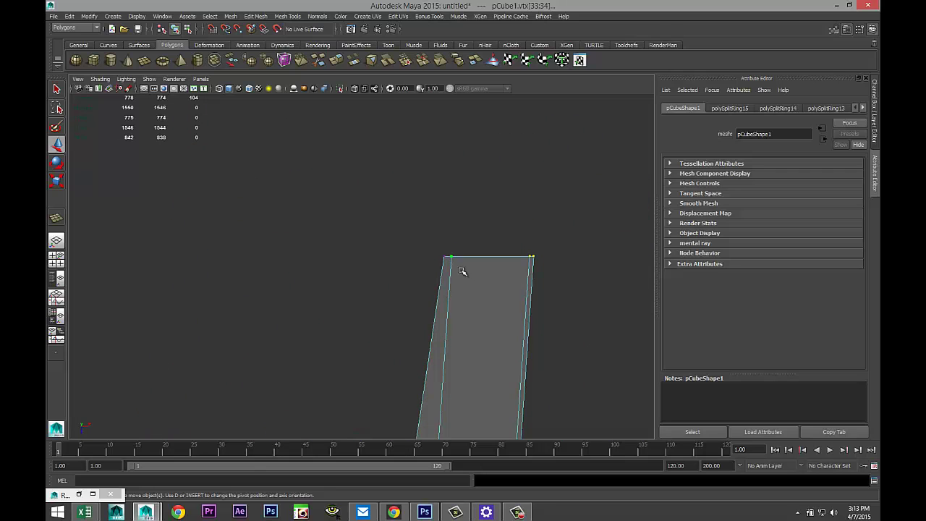
Step: Scale the selected vertices slightly inward along the X axis to thicken the two outer tines
scroll(486, 299, "down", 5)
middle_click_drag(497, 341, 463, 263, "alt")
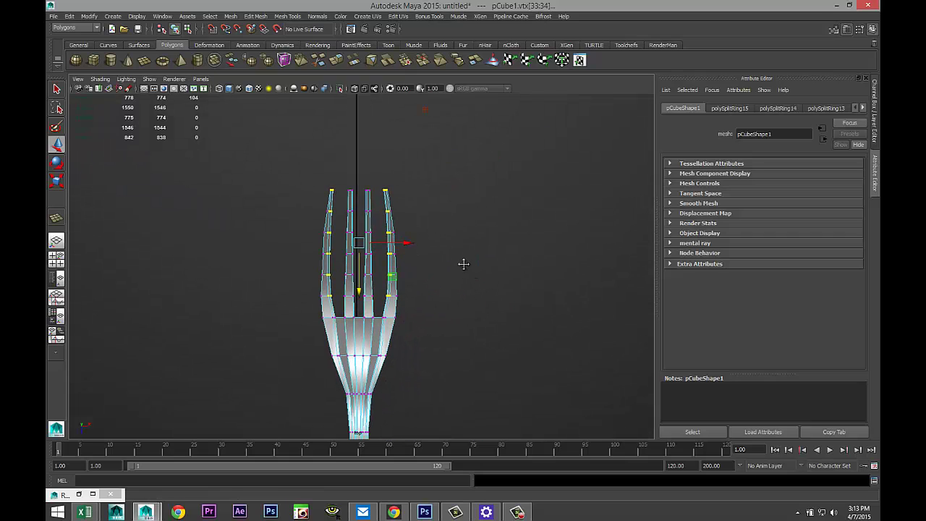
key("r")
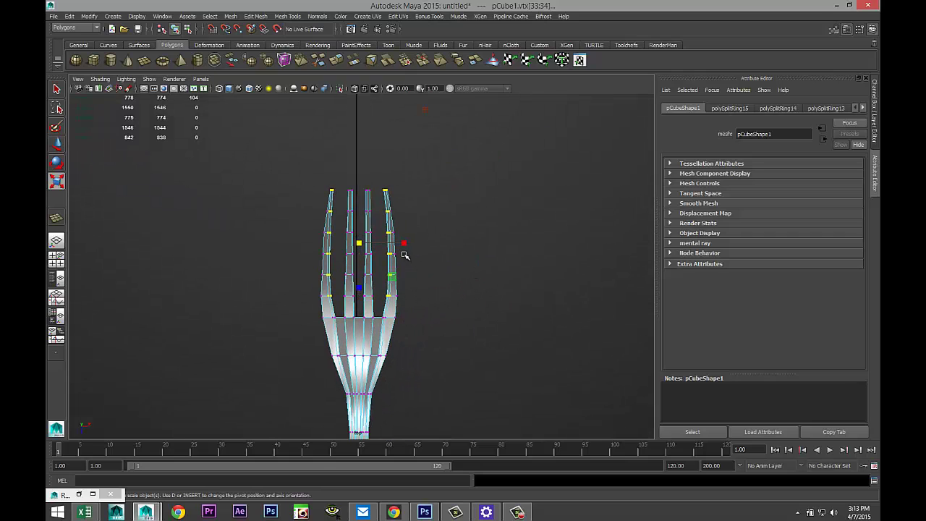
left_click_drag(403, 245, 399, 245)
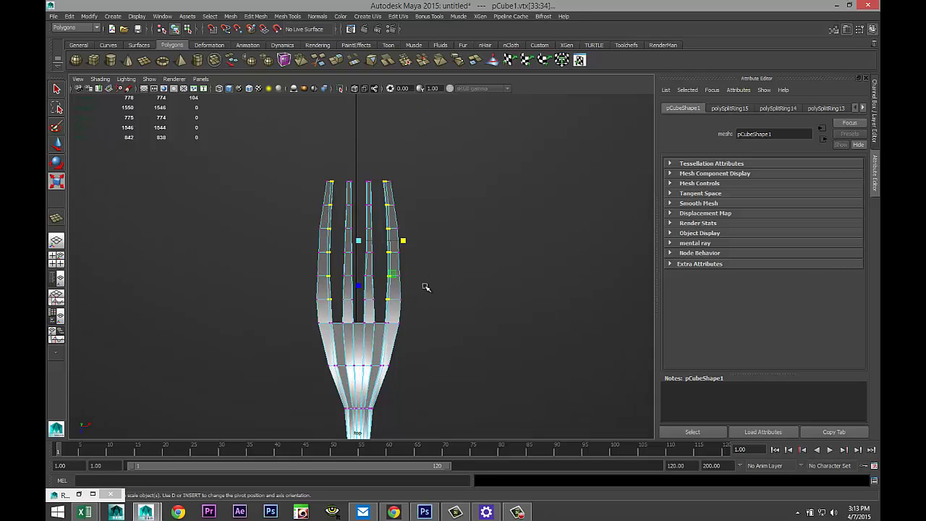
Step: With the Insert Edge Loop tool, add an edge loop across the fork head just below the bases of the tines
scroll(424, 286, "up", 4)
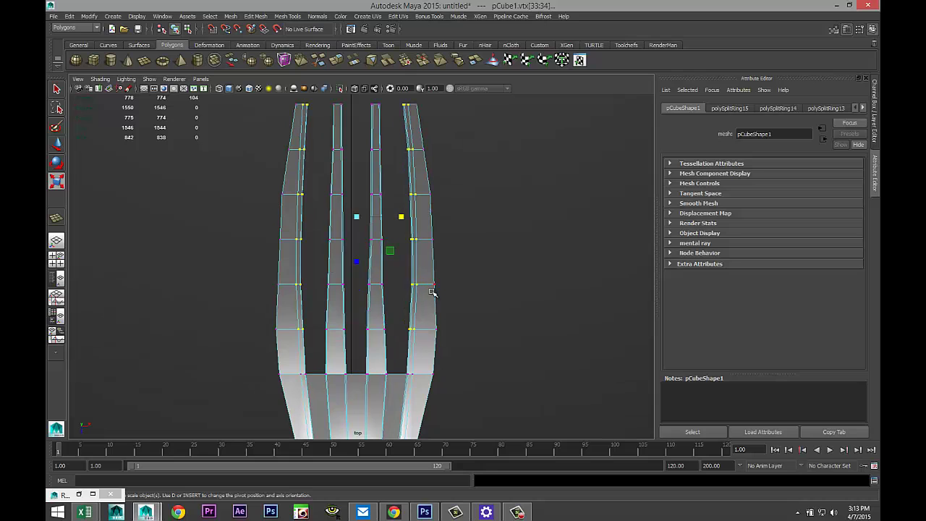
middle_click_drag(475, 352, 470, 286, "alt")
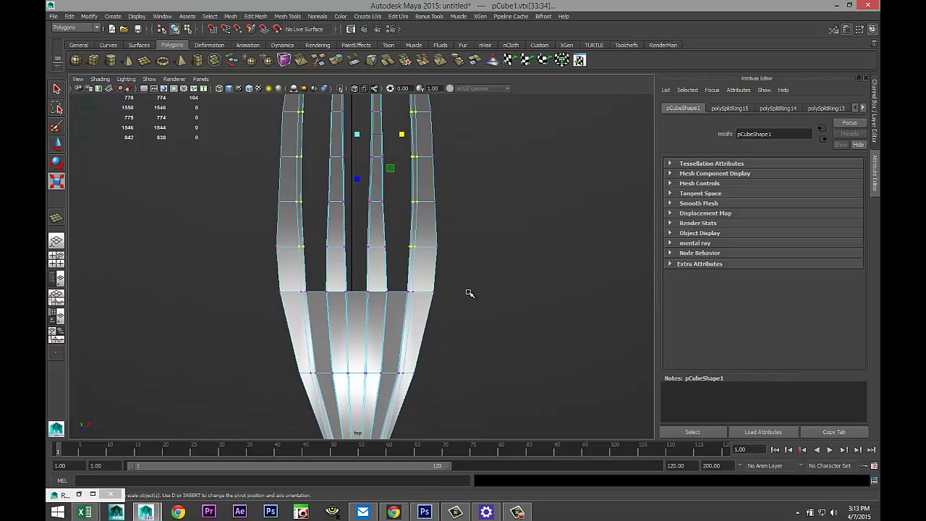
left_click(288, 17)
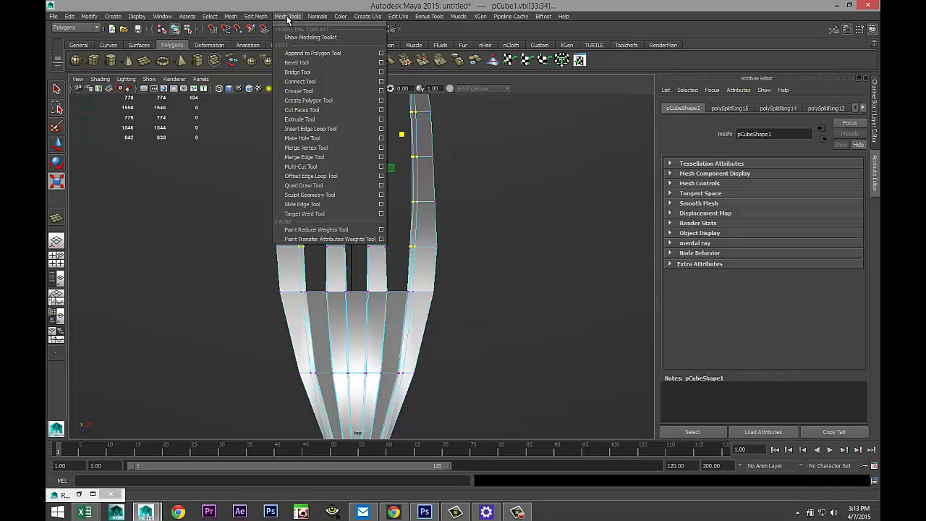
left_click(381, 129)
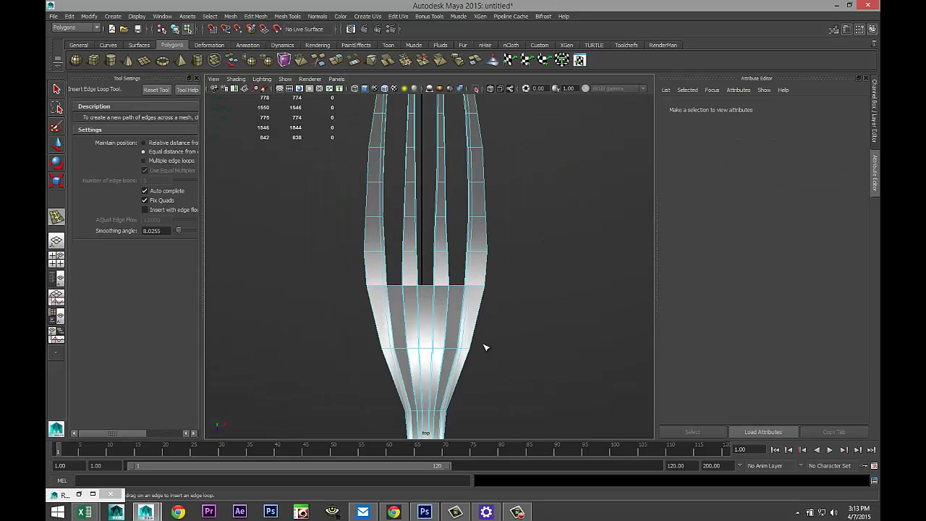
scroll(485, 347, "up", 3)
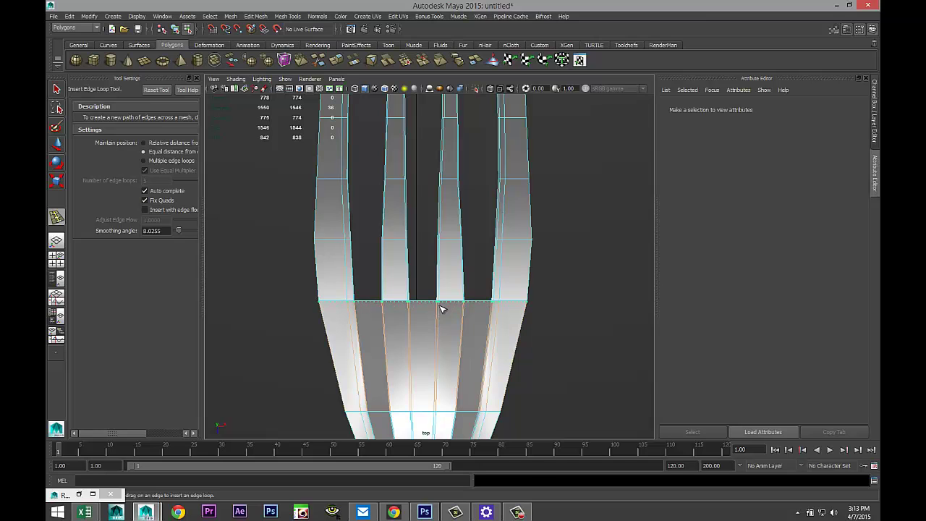
left_click(442, 307)
Step: Insert one more edge loop at each of the two outer tines
scroll(403, 370, "up", 2)
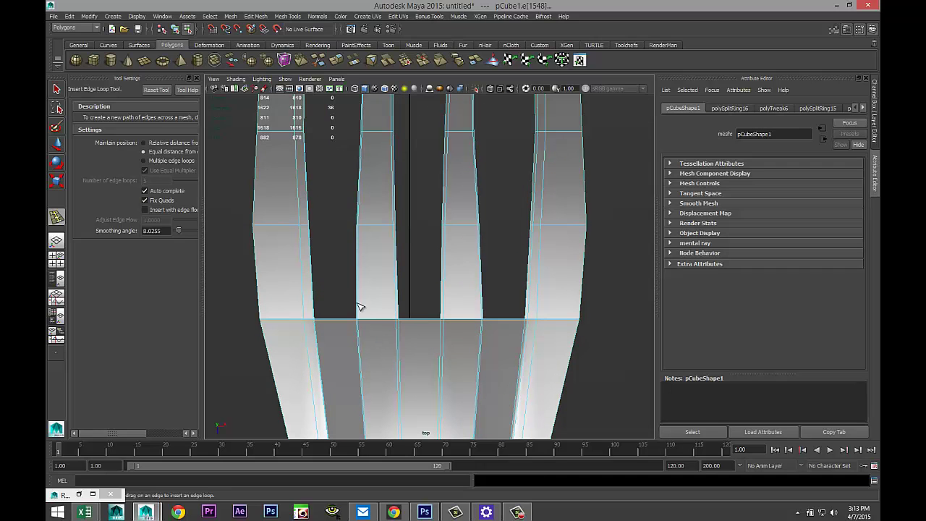
left_click(585, 227)
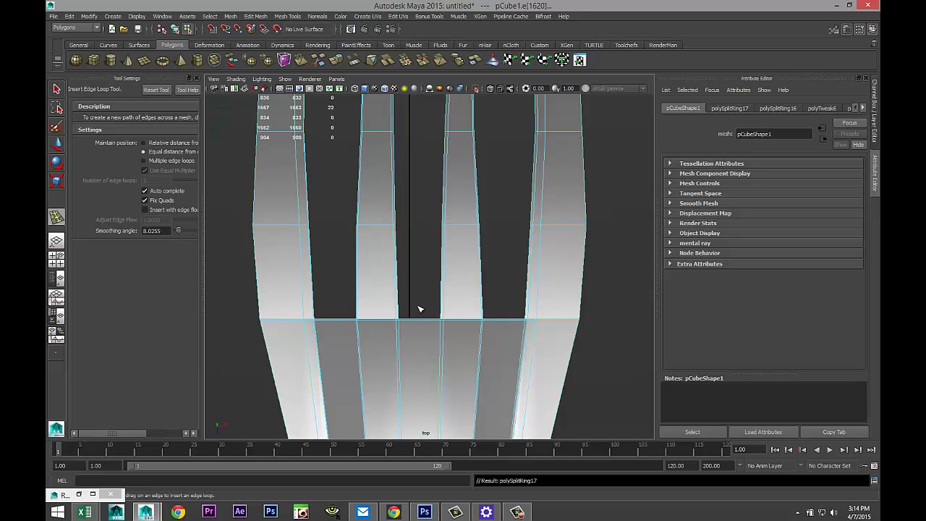
left_click(259, 228)
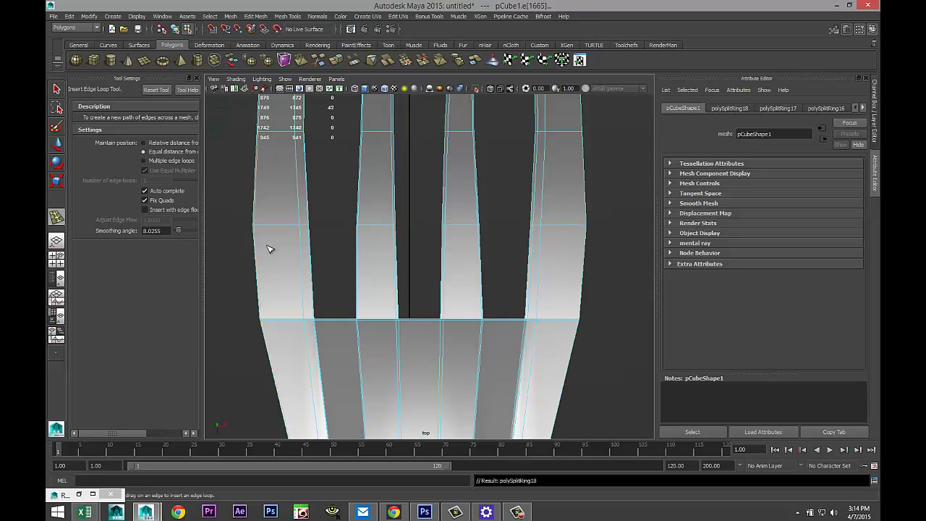
Step: Switch to a full-size perspective view and insert an edge loop across the handle just before its widest part
scroll(416, 343, "down", 5)
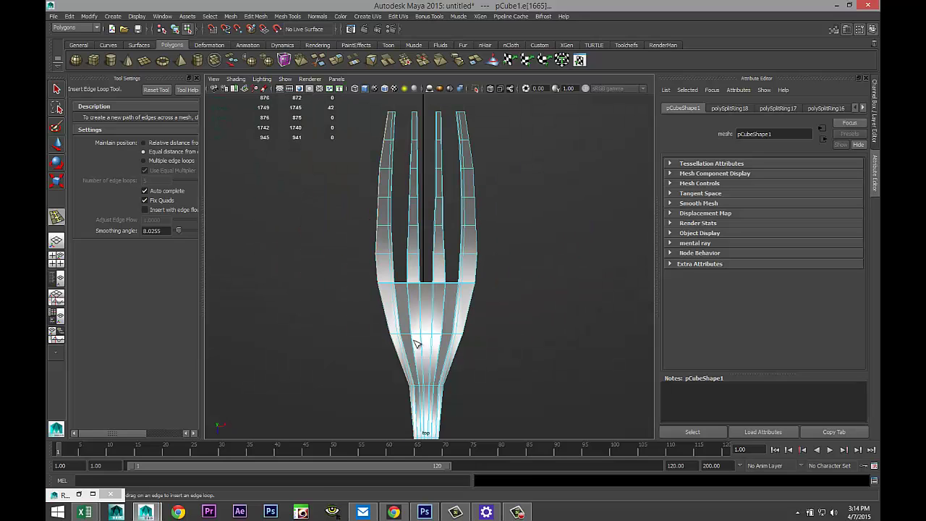
left_click(57, 260)
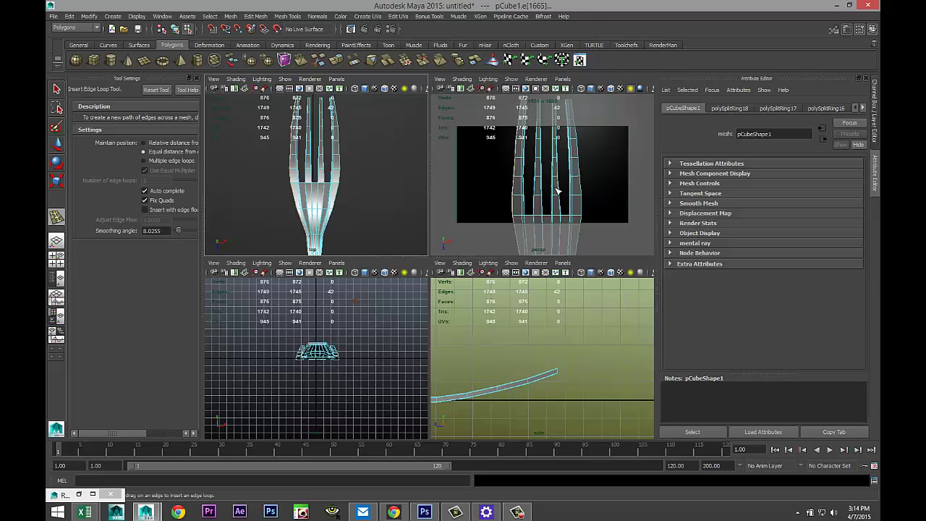
key("space")
left_click_drag(466, 270, 520, 245, "alt")
left_click_drag(486, 281, 494, 299, "alt")
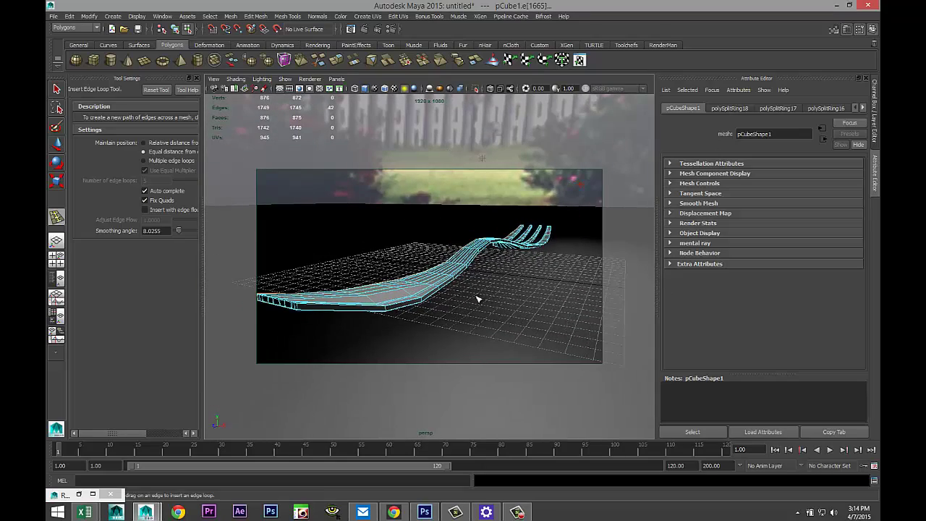
right_click_drag(438, 285, 474, 274)
scroll(473, 283, "down", 5)
scroll(452, 288, "up", 5)
left_click(430, 294)
left_click_drag(430, 294, 347, 220, "alt")
scroll(445, 328, "up", 5)
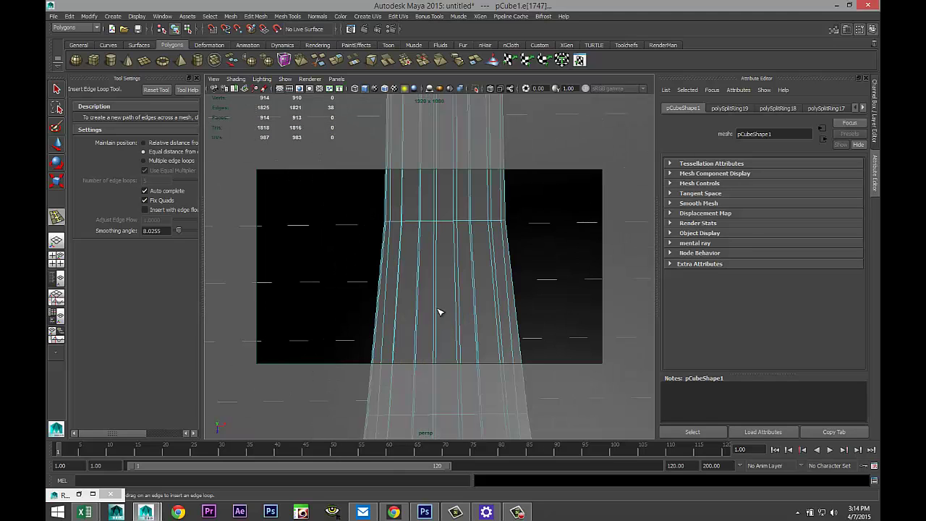
Step: Leave the edge loop tool and select the middle faces on top of the handle's widest section
right_click(433, 318)
scroll(459, 320, "down", 5)
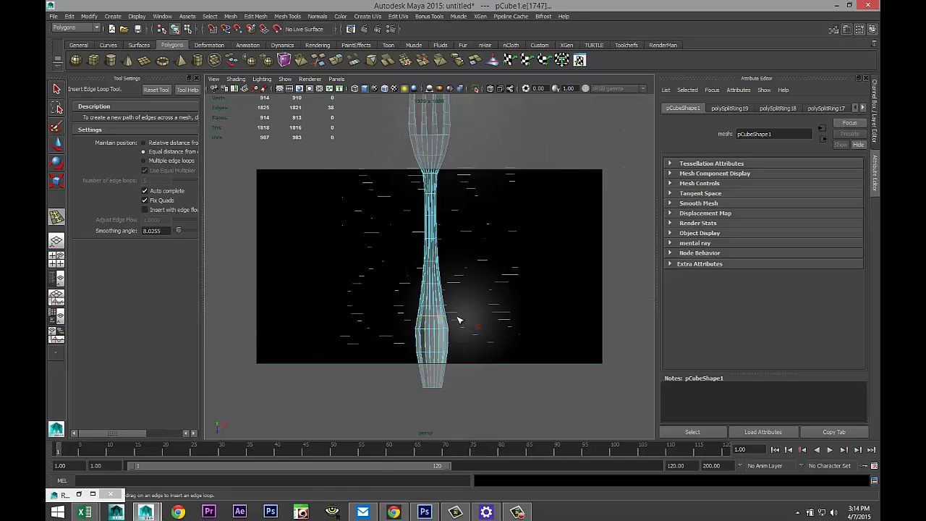
scroll(473, 325, "up", 5)
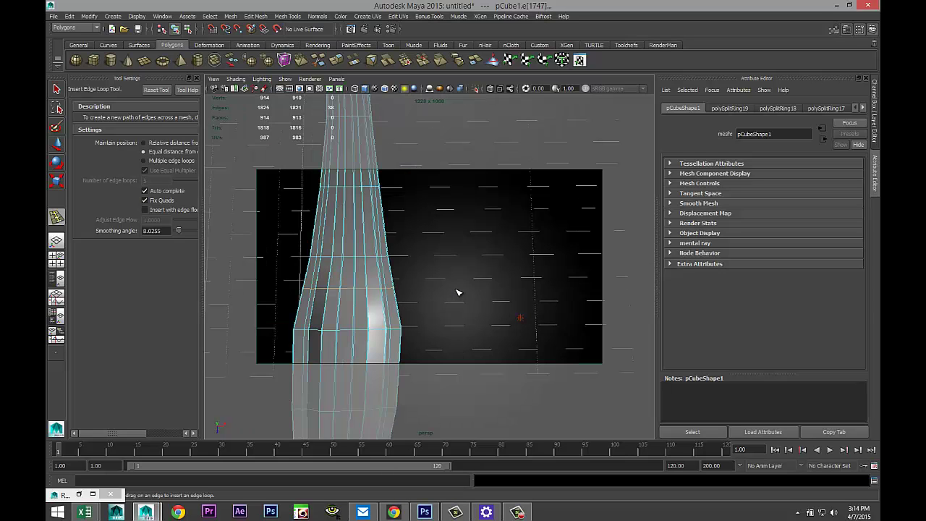
key("q")
scroll(426, 334, "up", 3)
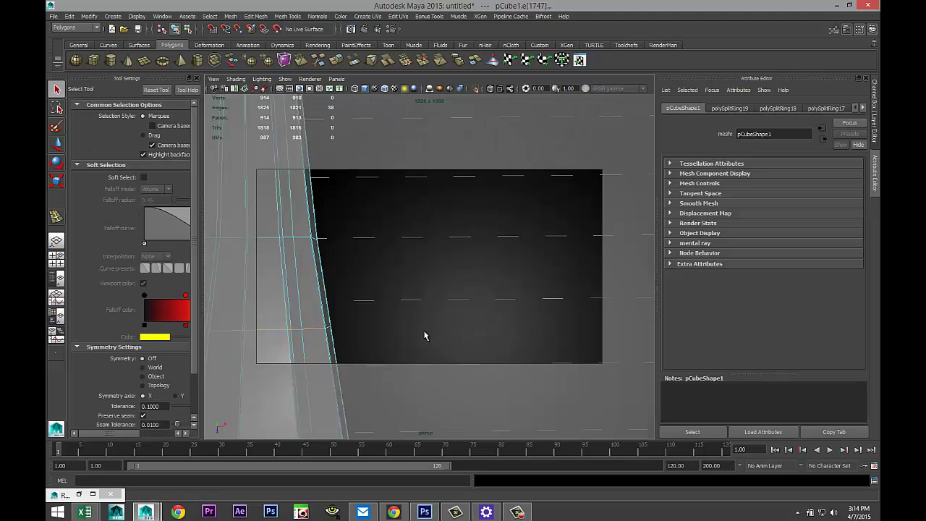
scroll(428, 337, "down", 5)
middle_click_drag(449, 310, 471, 288, "alt")
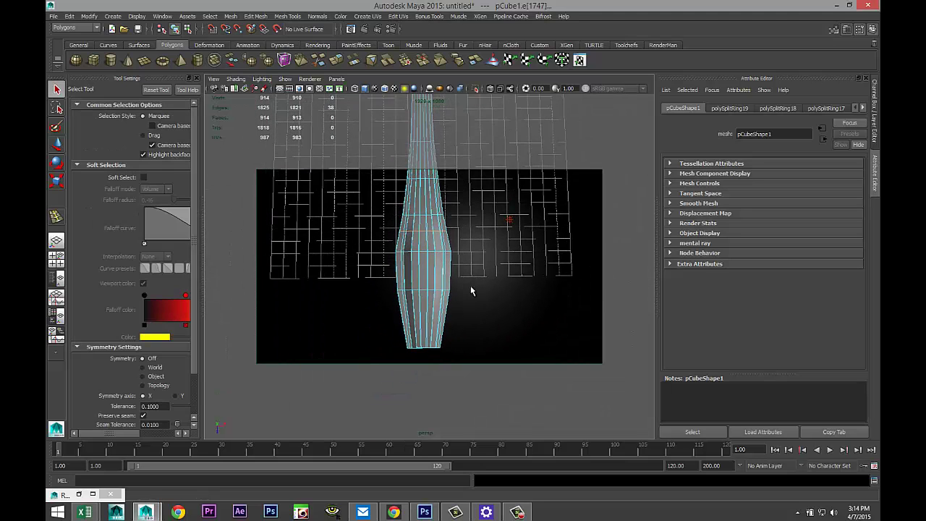
left_click(415, 285)
left_click(423, 284, "shift")
left_click(431, 282, "shift")
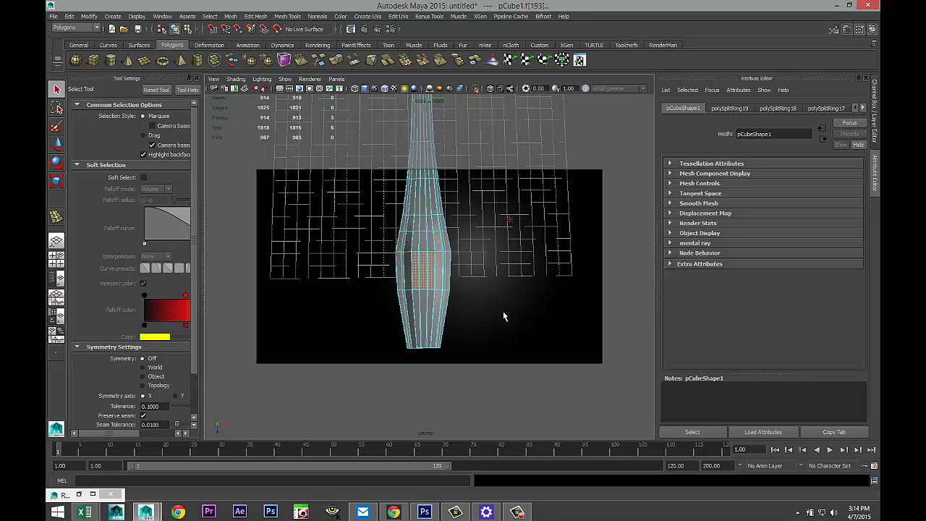
Step: Add the middle top faces of the two narrowing rows next to the handle's widest section to the selection
scroll(504, 313, "up", 6)
middle_click_drag(507, 263, 506, 289, "alt")
left_click(351, 268, "shift")
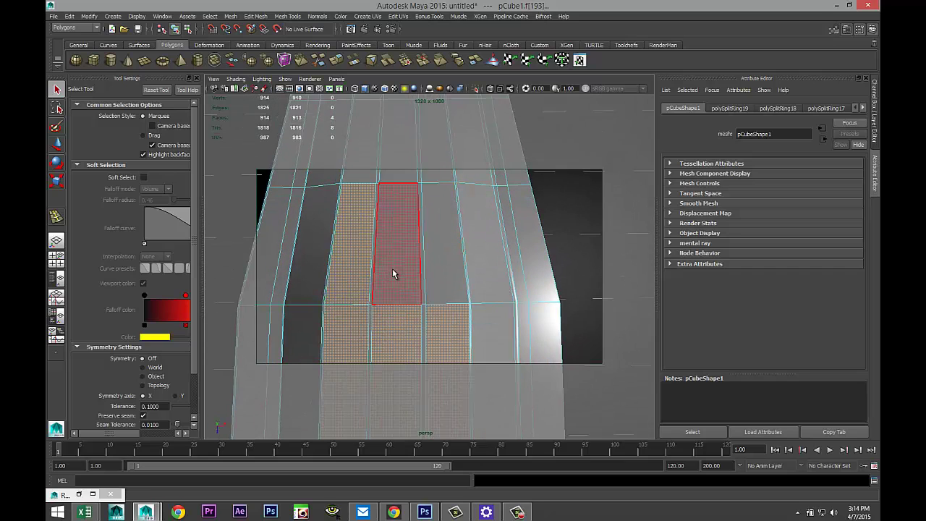
left_click(392, 273, "shift")
left_click(443, 267, "shift")
left_click(481, 258, "shift")
middle_click_drag(481, 259, 490, 300, "alt")
left_click(378, 284, "shift")
left_click(403, 279, "shift")
left_click(422, 279, "shift")
left_click(450, 281, "shift")
Step: Extend the face selection along the middle of the handle through the next two rows toward the neck
left_click(394, 238, "shift")
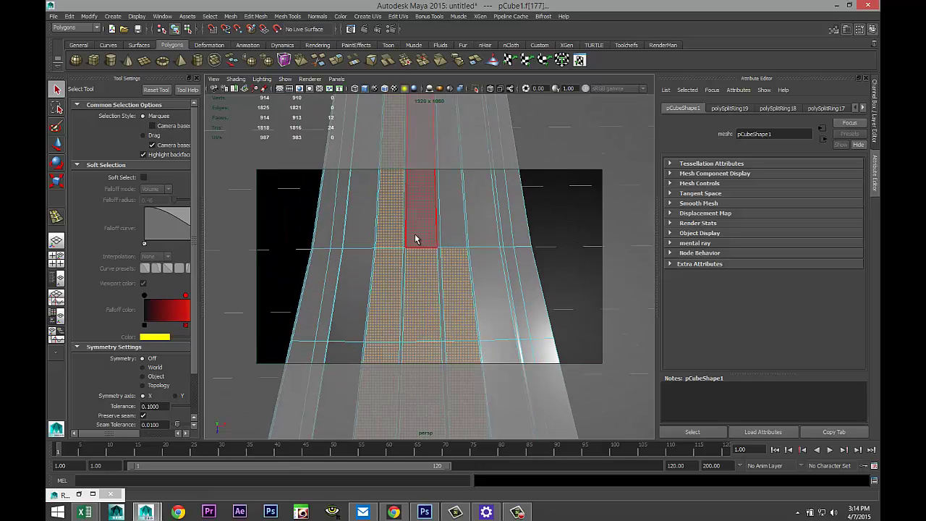
left_click(405, 235, "shift")
left_click(422, 234, "shift")
left_click(457, 231, "shift")
middle_click_drag(454, 225, 454, 285, "alt")
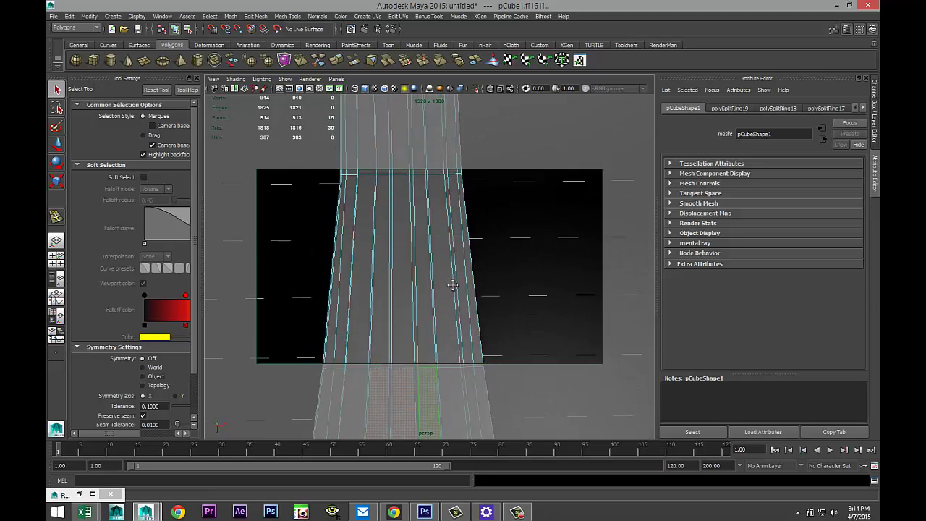
left_click(381, 302, "shift")
left_click(393, 301, "shift")
left_click(402, 300, "shift")
left_click(425, 290, "shift")
Step: Add the middle faces of two further rows on the handle's slim section to the selection
middle_click_drag(466, 231, 466, 291, "alt")
left_click(387, 298, "shift")
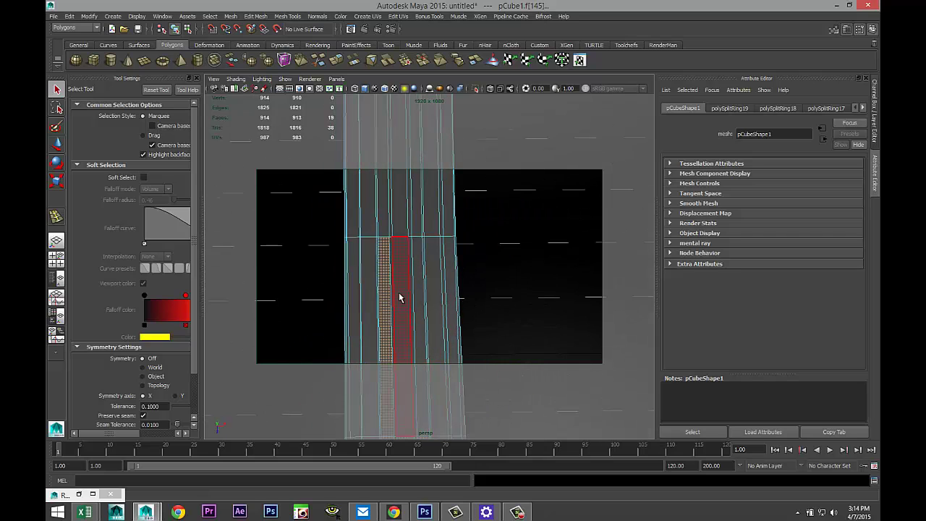
left_click(398, 296, "shift")
left_click(416, 296, "shift")
left_click(385, 230, "shift")
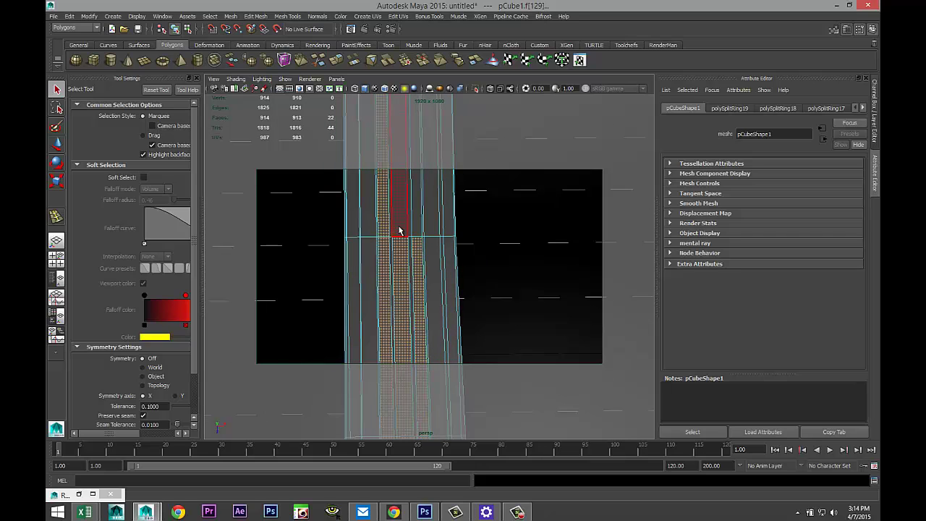
left_click(400, 228, "shift")
left_click(415, 227, "shift")
Step: Add the middle faces of the last two handle rows, ending where the fork head begins to widen
middle_click_drag(465, 215, 469, 286, "alt")
left_click(409, 323, "shift")
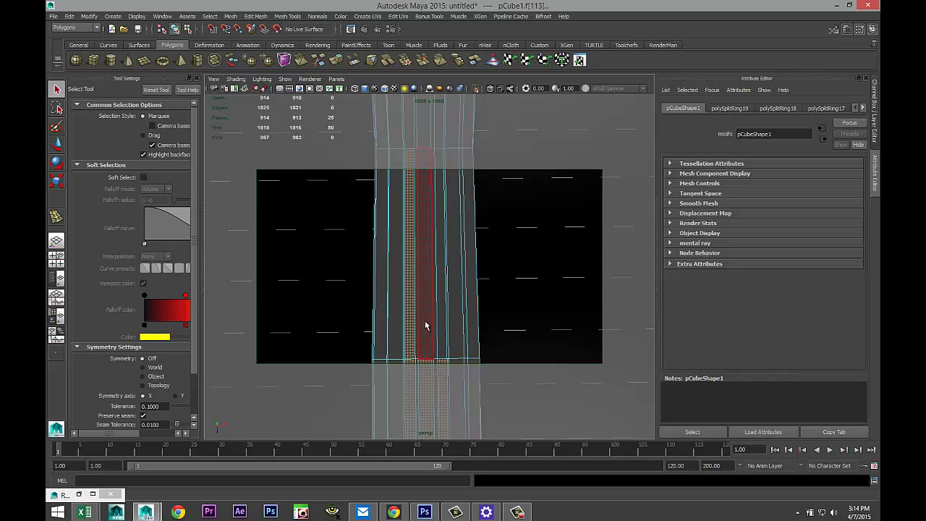
left_click(424, 325, "shift")
left_click(440, 329, "shift")
left_click_drag(493, 234, 481, 285, "alt")
left_click(394, 280, "shift")
left_click(409, 282, "shift")
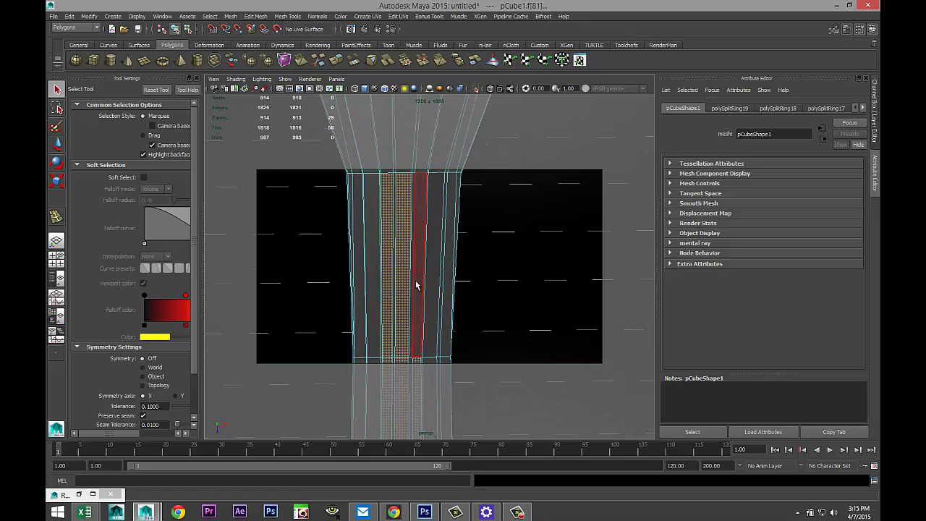
left_click(421, 285, "shift")
Step: Extrude the selected handle faces and raise them slightly along the Y axis with the Move tool
scroll(490, 275, "down", 6)
left_click_drag(502, 320, 456, 239, "alt")
left_click(281, 17)
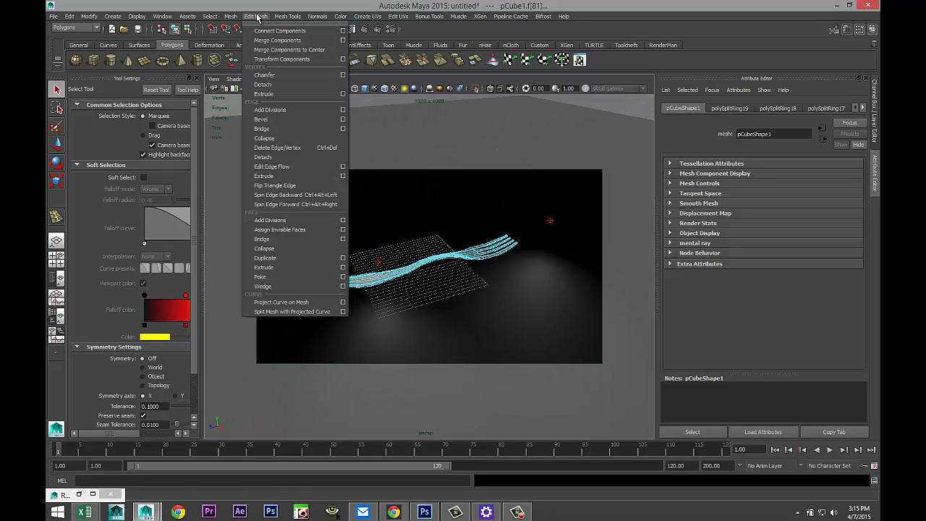
left_click(301, 268)
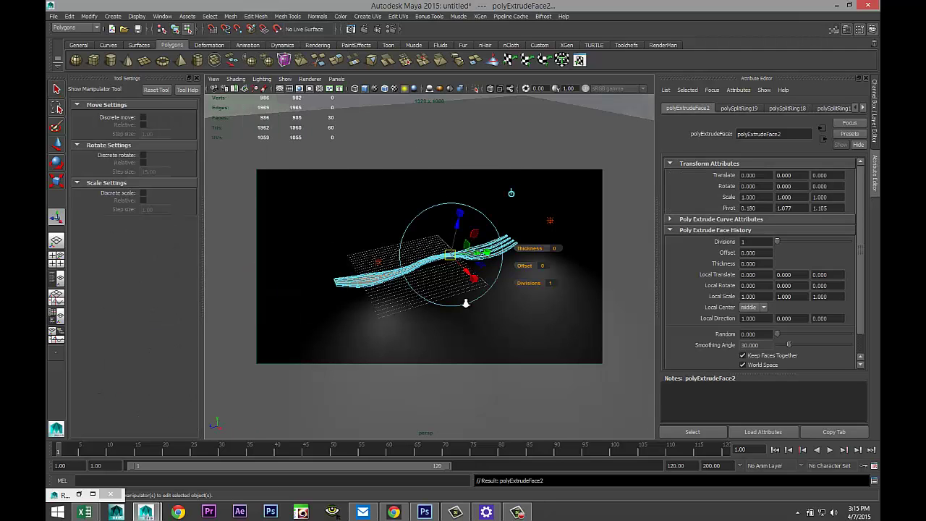
scroll(465, 303, "up", 5)
key("w")
left_click_drag(522, 292, 533, 233, "alt")
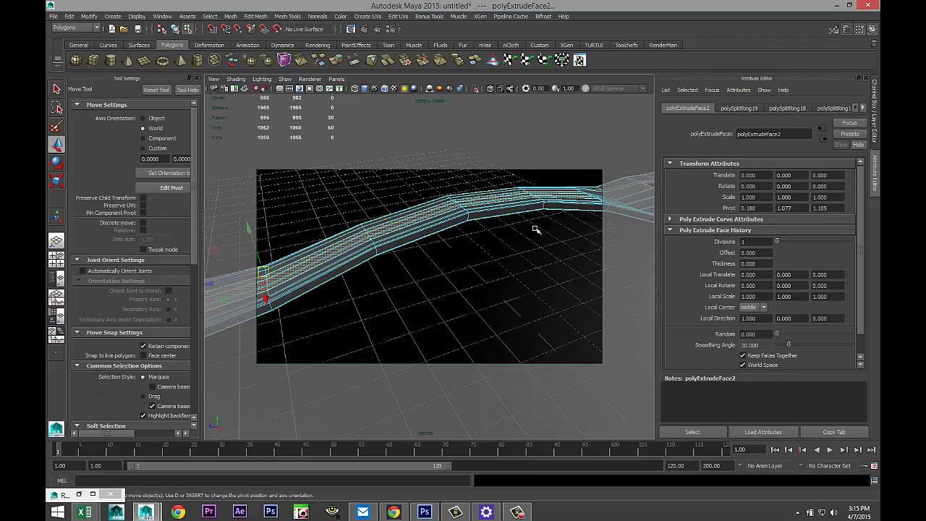
left_click_drag(330, 271, 332, 219, "alt")
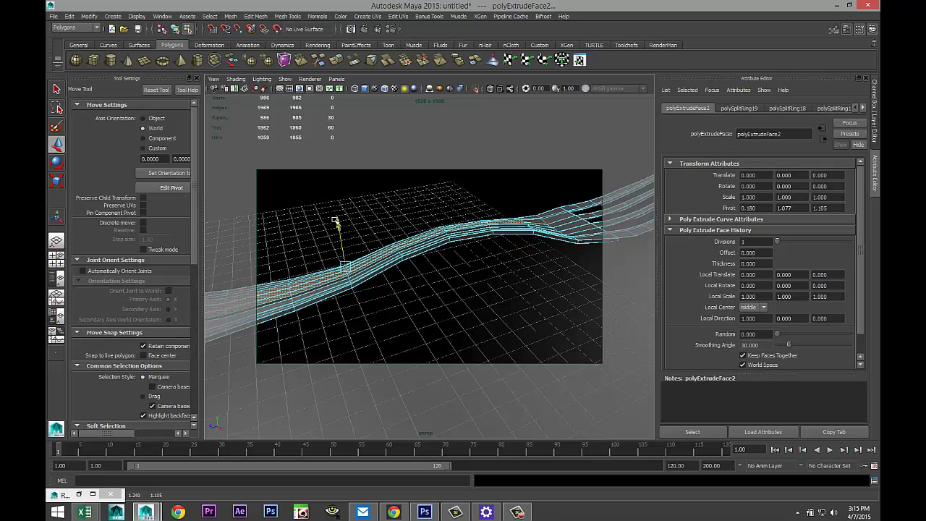
left_click_drag(424, 275, 435, 301, "alt")
Step: Return to object mode and display the fork in smooth mesh preview
right_click_drag(403, 236, 435, 225)
key("3")
left_click(407, 285)
Step: Frame the whole fork diagonally in the perspective view, close the tool settings, and render the current frame
scroll(403, 287, "down", 5)
left_click_drag(364, 296, 413, 272, "alt")
scroll(406, 276, "up", 4)
middle_click_drag(415, 272, 331, 365, "alt")
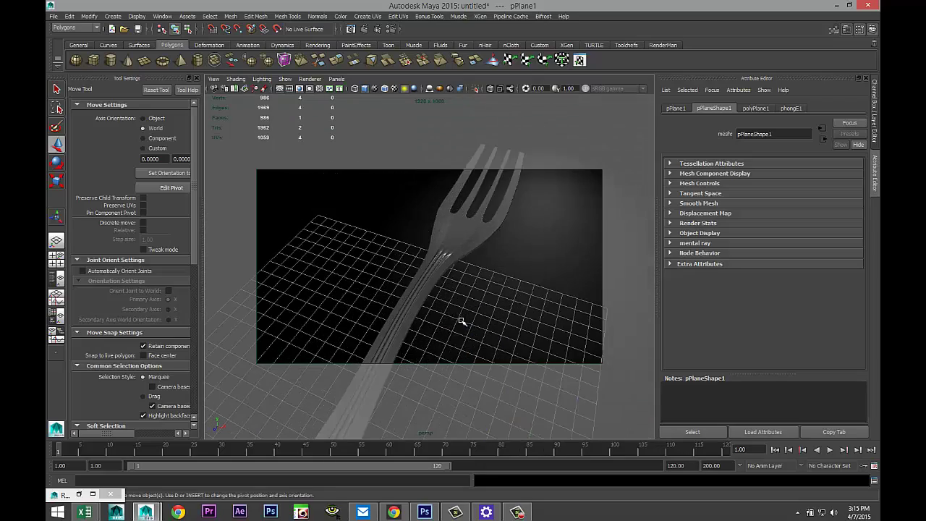
mouse_move(455, 308)
left_mouse_down("alt")
mouse_move(455, 295)
mouse_move(488, 304)
mouse_move(461, 315)
left_mouse_up("alt")
scroll(475, 305, "up", 4)
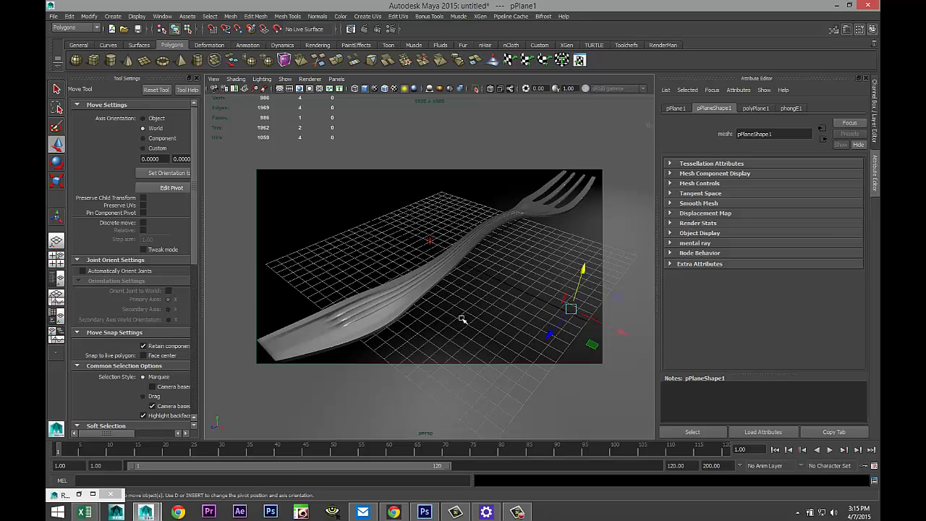
left_click(195, 79)
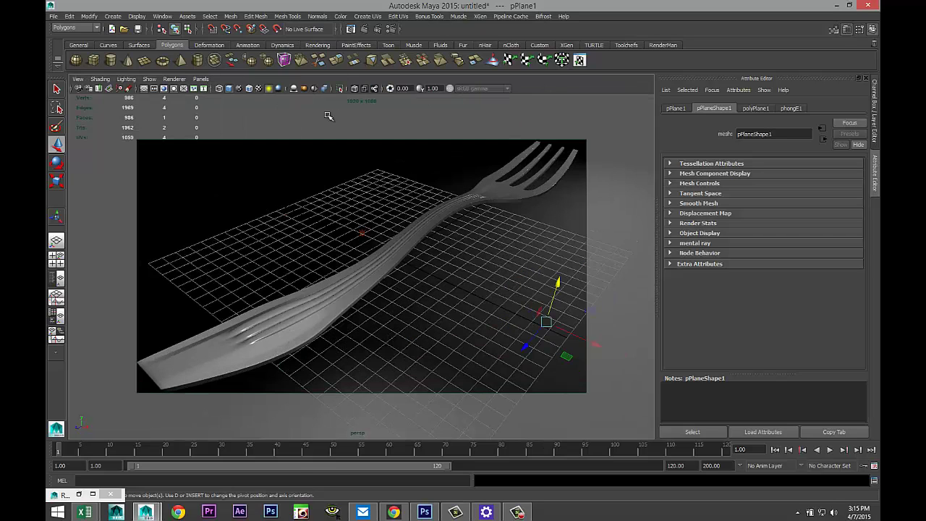
left_click(365, 29)
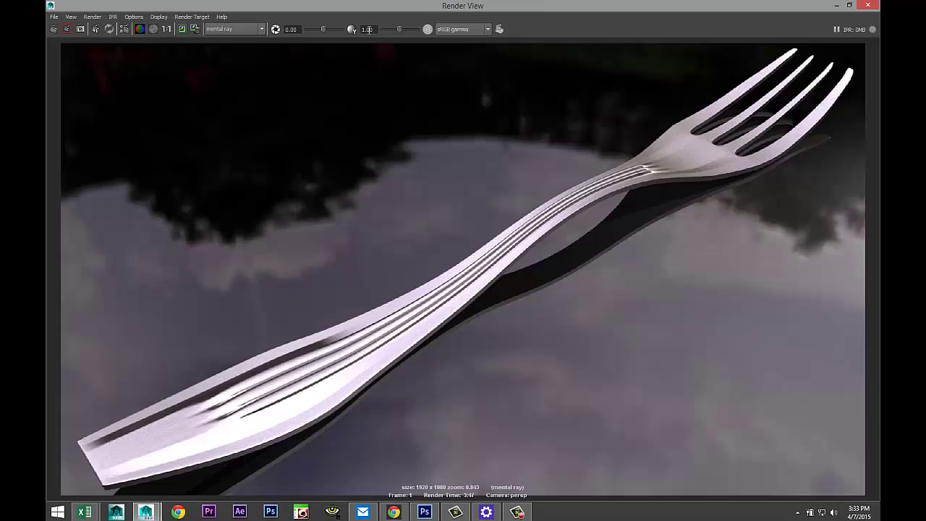